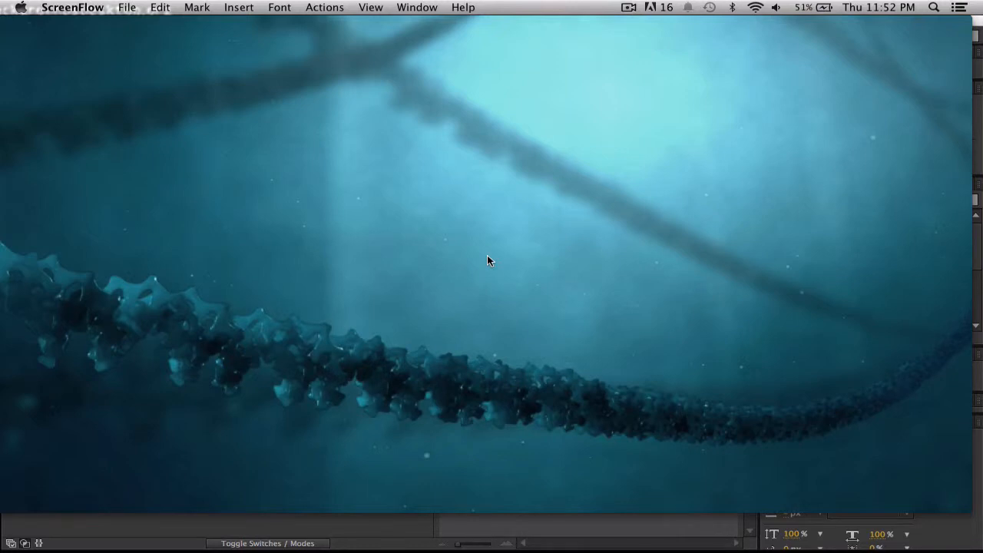
# Play back the tlr_q007_s002_1.mov clip and close its player window.
pyautogui.moveTo(507, 449)
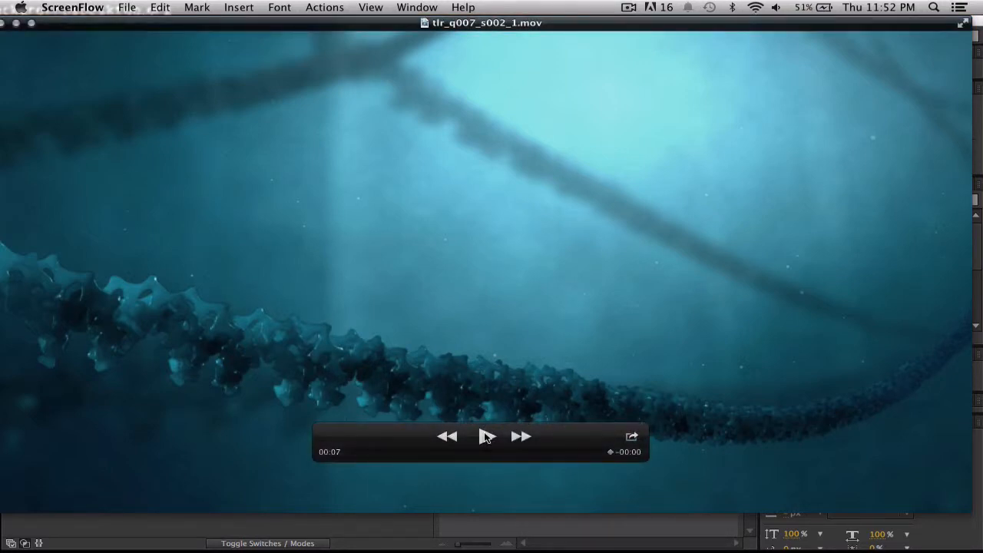
pyautogui.click(486, 436)
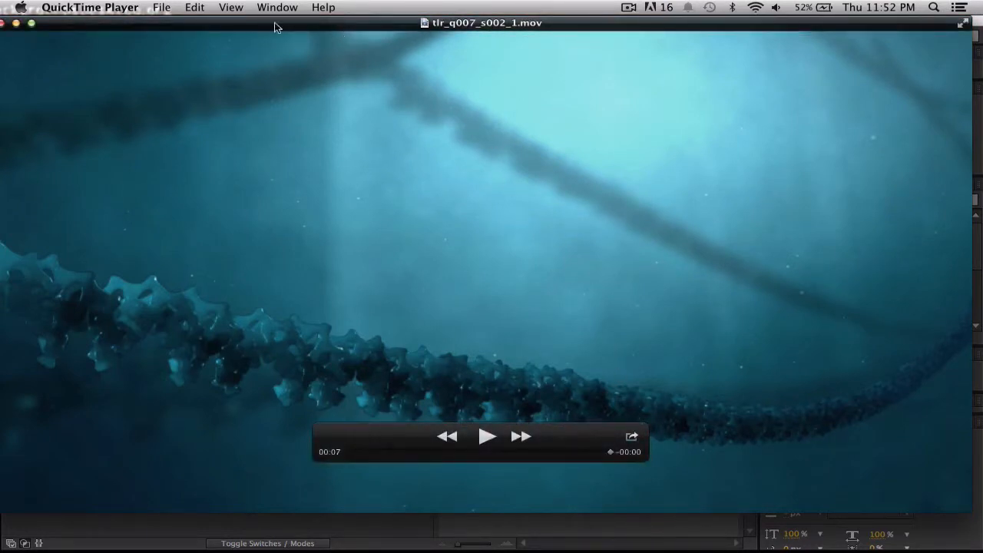
pyautogui.moveTo(65, 26); pyautogui.dragTo(115, 26)
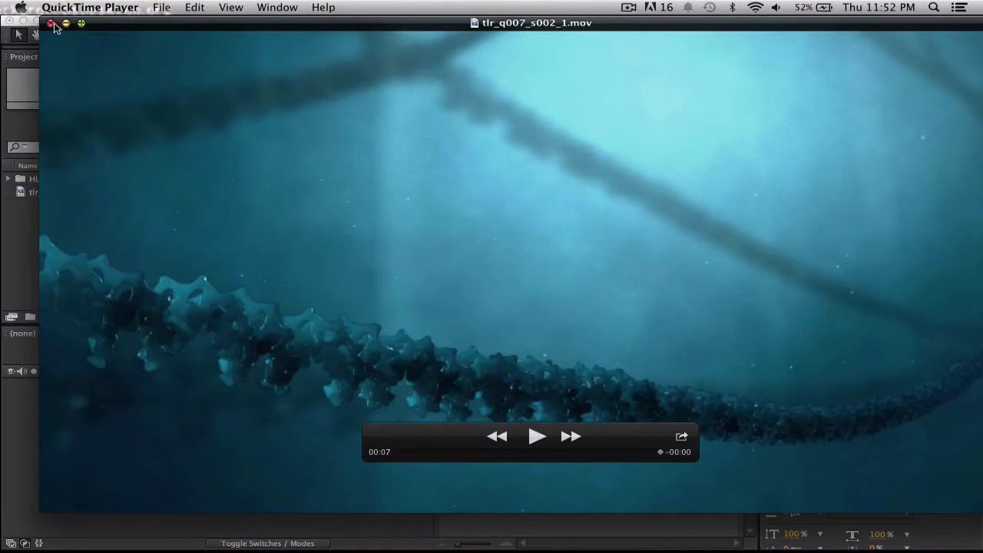
pyautogui.click(51, 25)
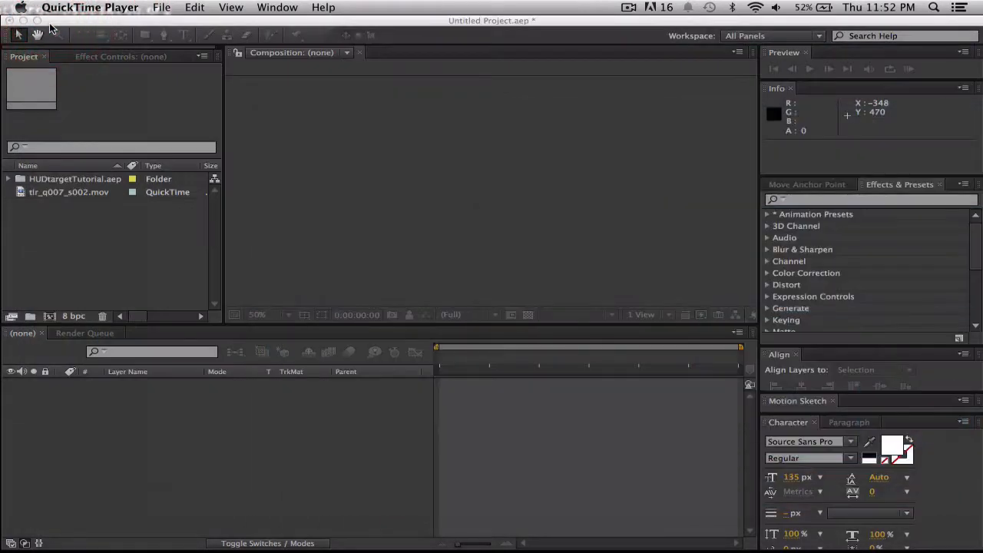
pyautogui.click(147, 258)
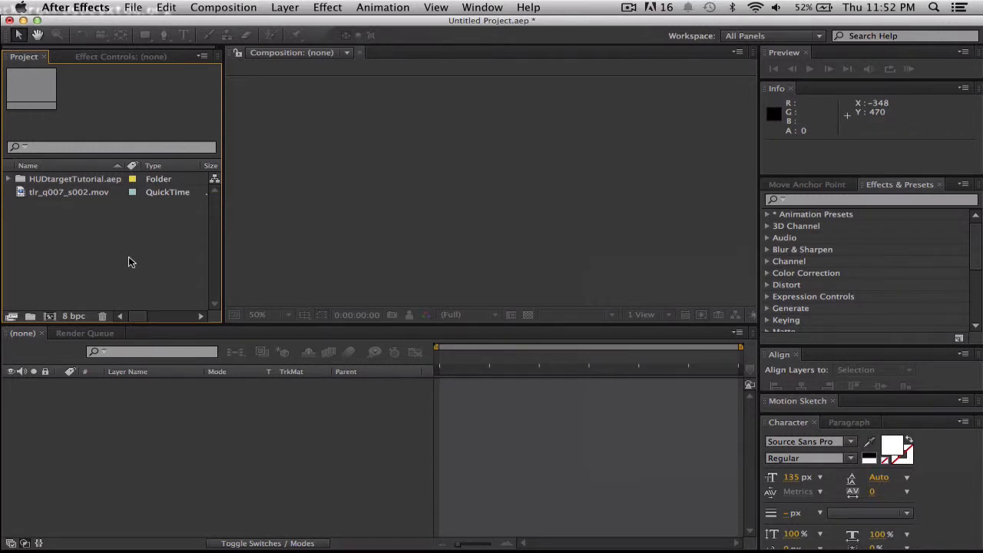
pyautogui.press('super+i')
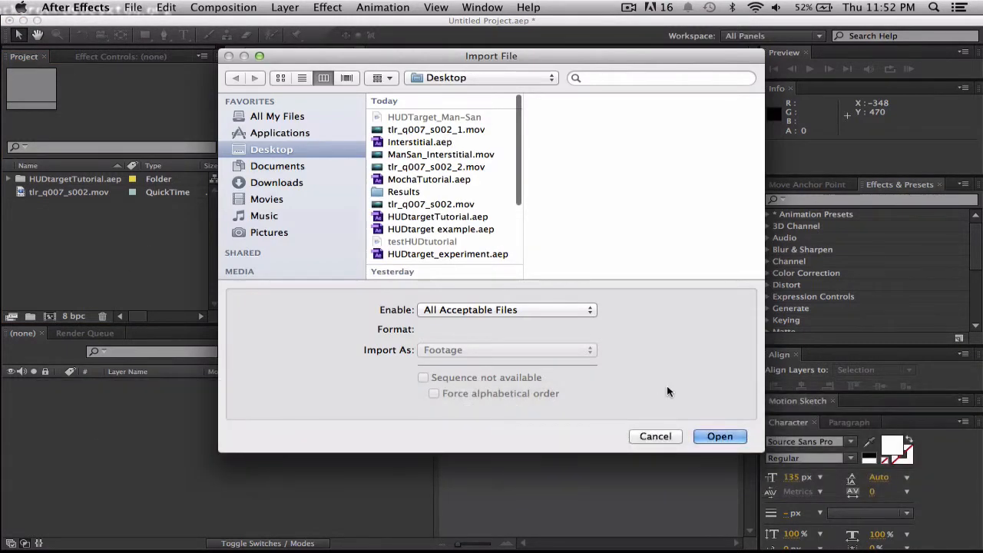
pyautogui.click(653, 439)
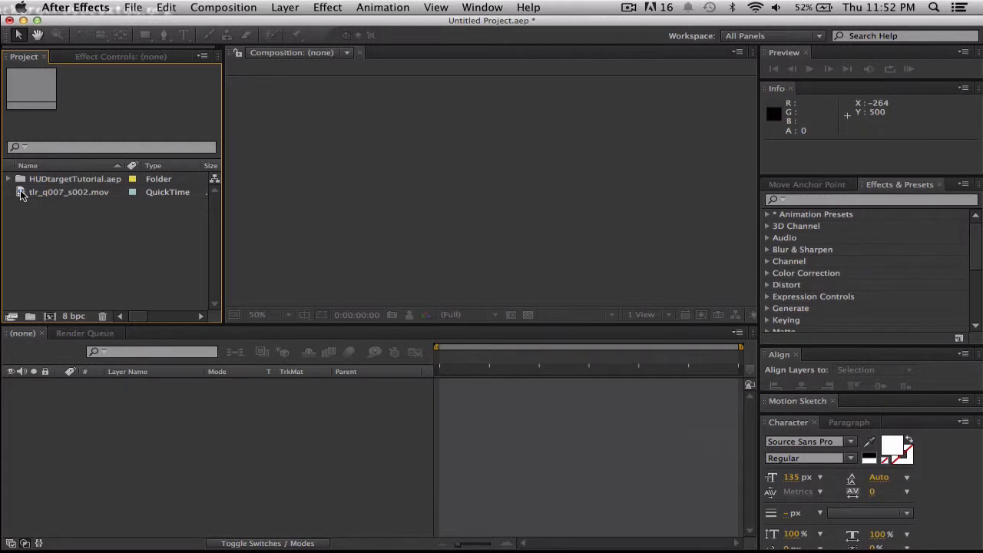
# Create a composition from tlr_q007_s002.mov and send its footage layer to mocha AE for tracking, postponing the registration.
pyautogui.moveTo(22, 194); pyautogui.dragTo(462, 174)
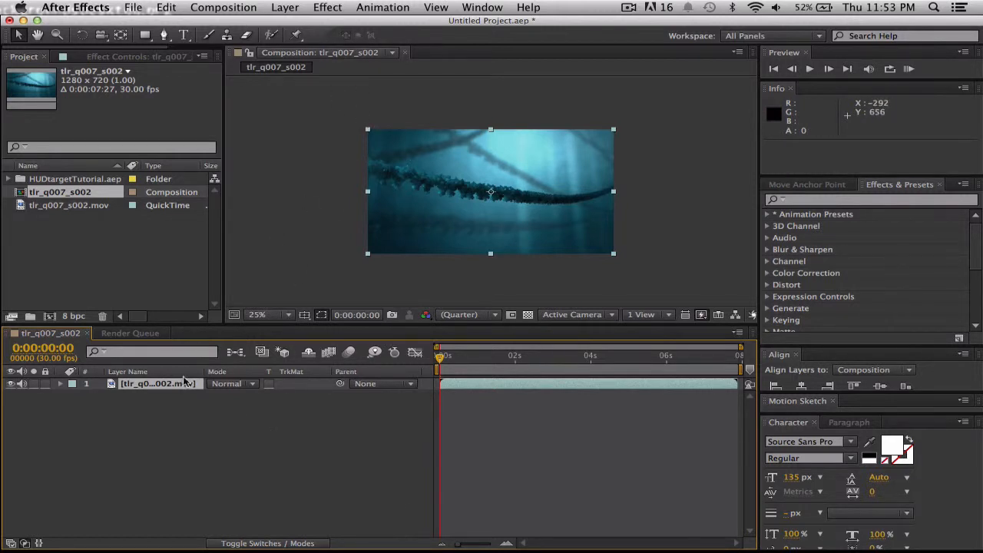
pyautogui.click(395, 8)
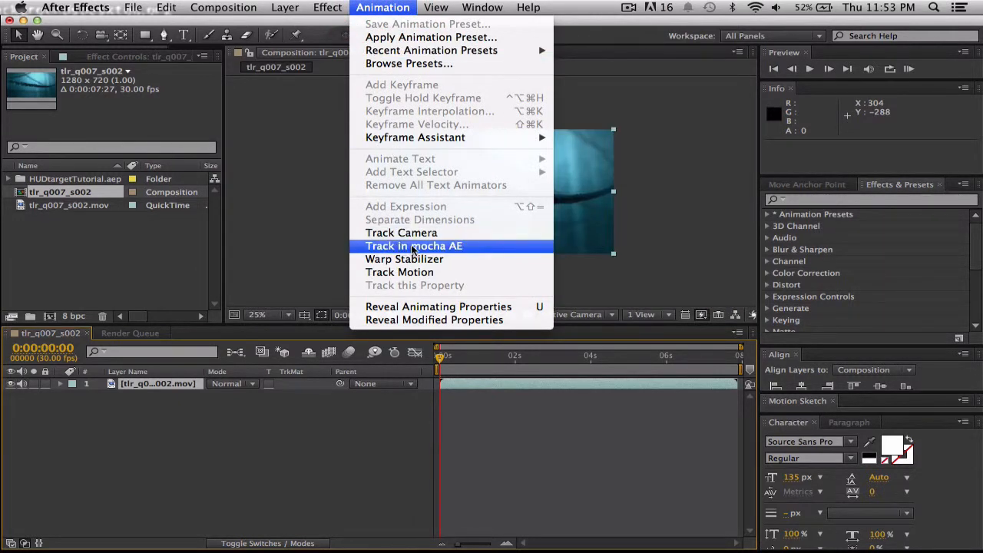
pyautogui.click(432, 246)
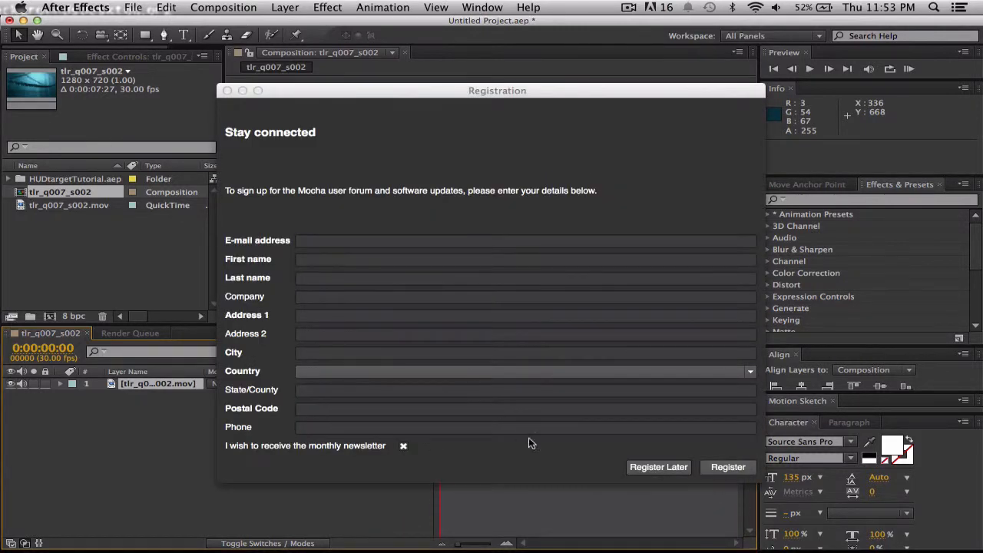
pyautogui.click(659, 468)
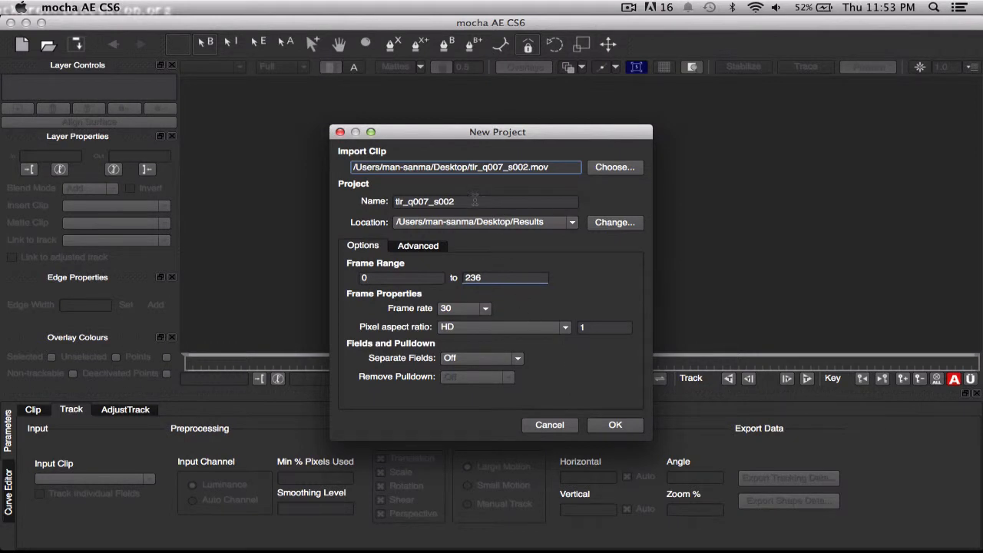
# Name the new mocha project MochaTrackTutorial and create it with the default clip settings.
pyautogui.moveTo(468, 201); pyautogui.dragTo(365, 201)
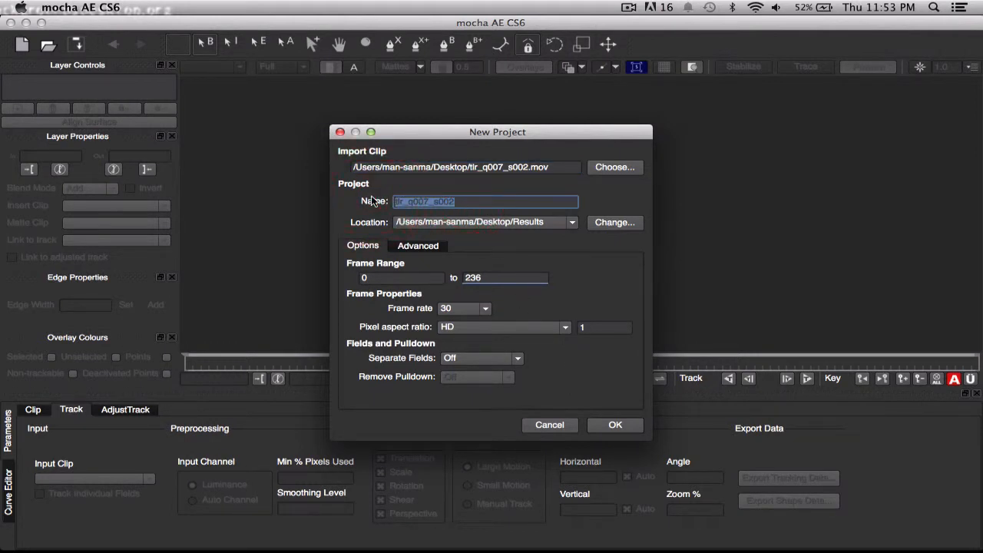
pyautogui.write('Moch')
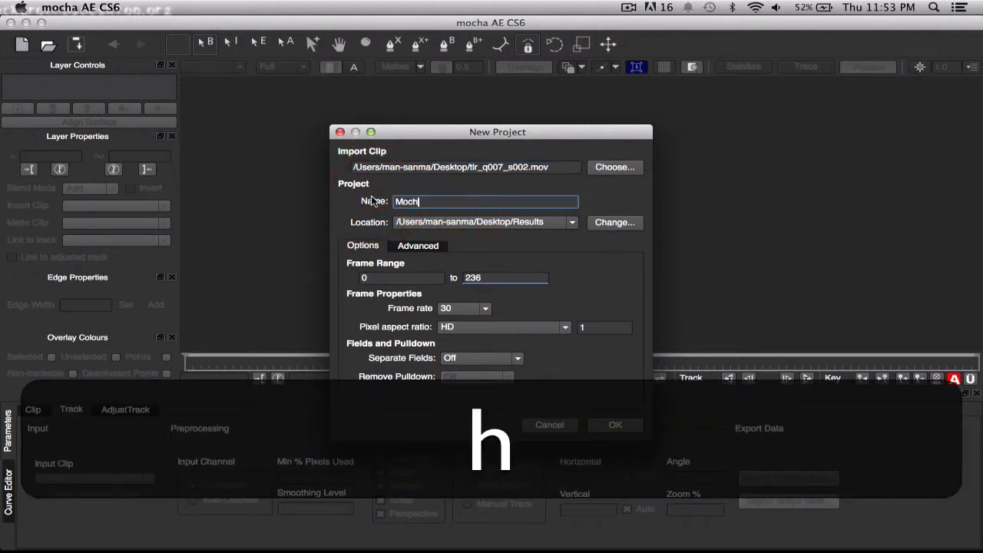
pyautogui.write('aTrac')
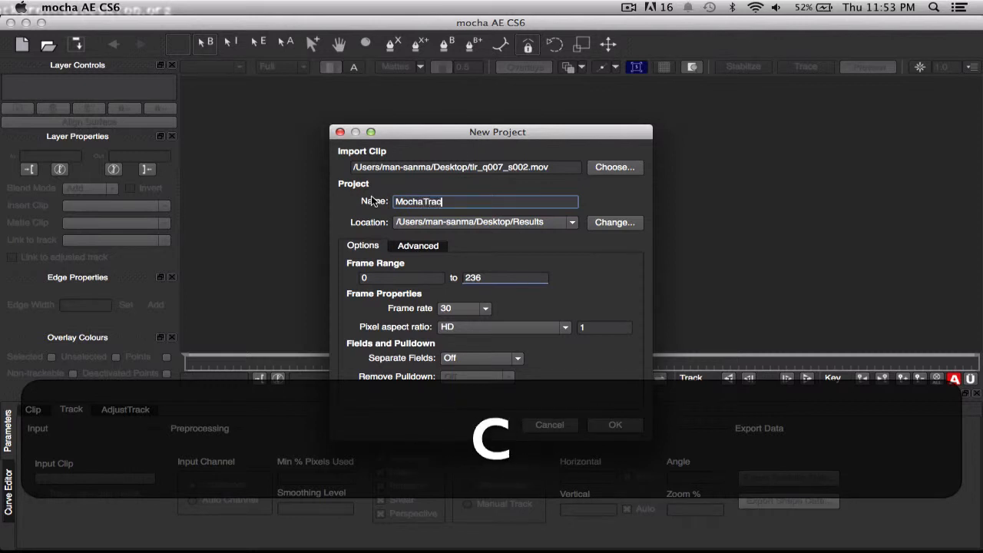
pyautogui.write('kTutr')
pyautogui.press('BackSpace')
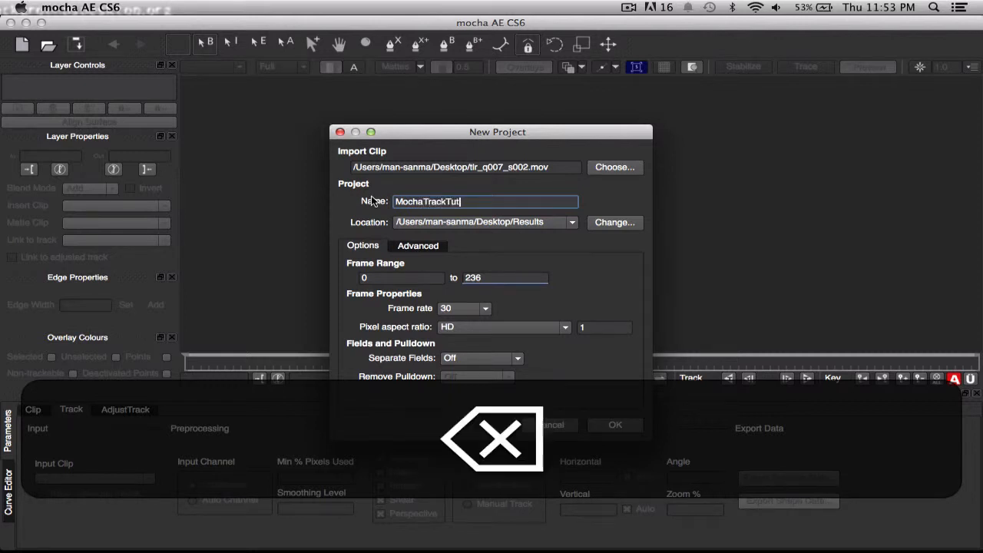
pyautogui.write('orial')
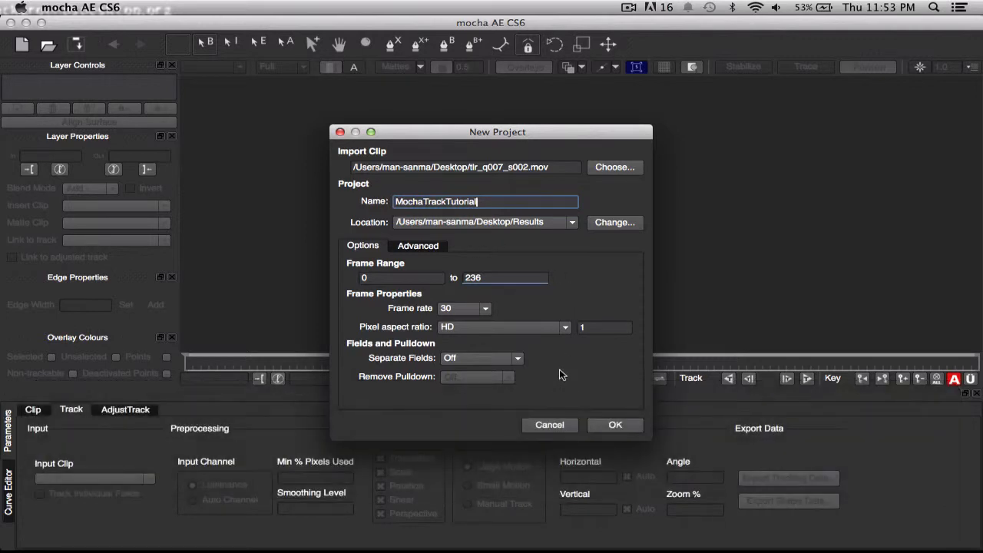
pyautogui.click(623, 428)
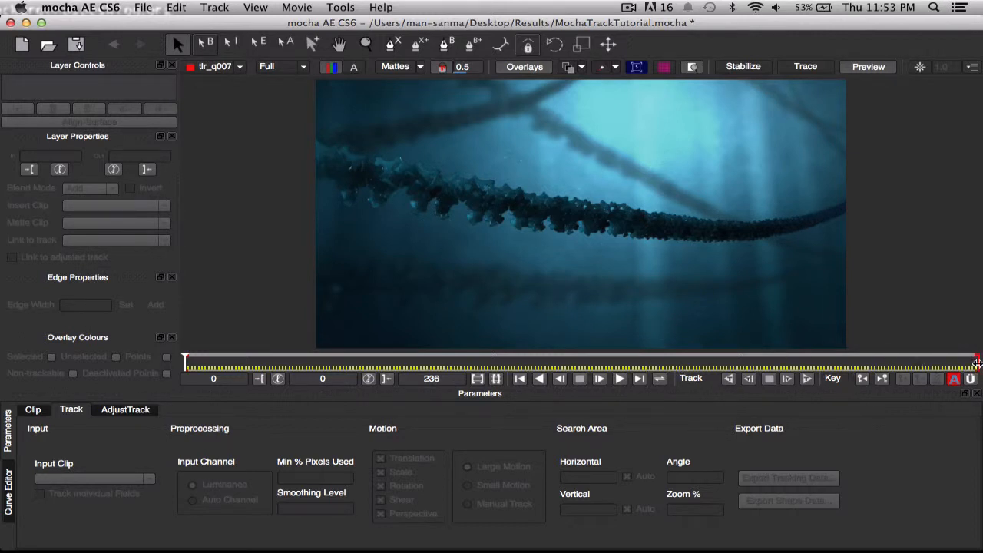
# Limit the clip's working range to frames 48 through 160 and move the playhead to frame 48.
pyautogui.moveTo(978, 361)
pyautogui.mouseDown()
pyautogui.moveTo(782, 345)
pyautogui.moveTo(711, 355)
pyautogui.moveTo(721, 355)
pyautogui.mouseUp()
pyautogui.moveTo(184, 358); pyautogui.dragTo(340, 356)
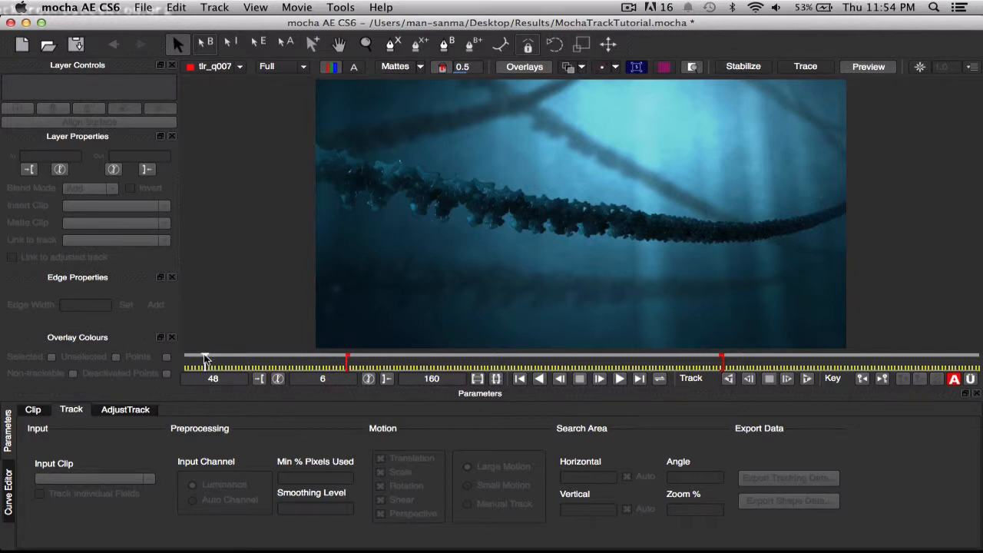
pyautogui.moveTo(204, 358); pyautogui.dragTo(346, 358)
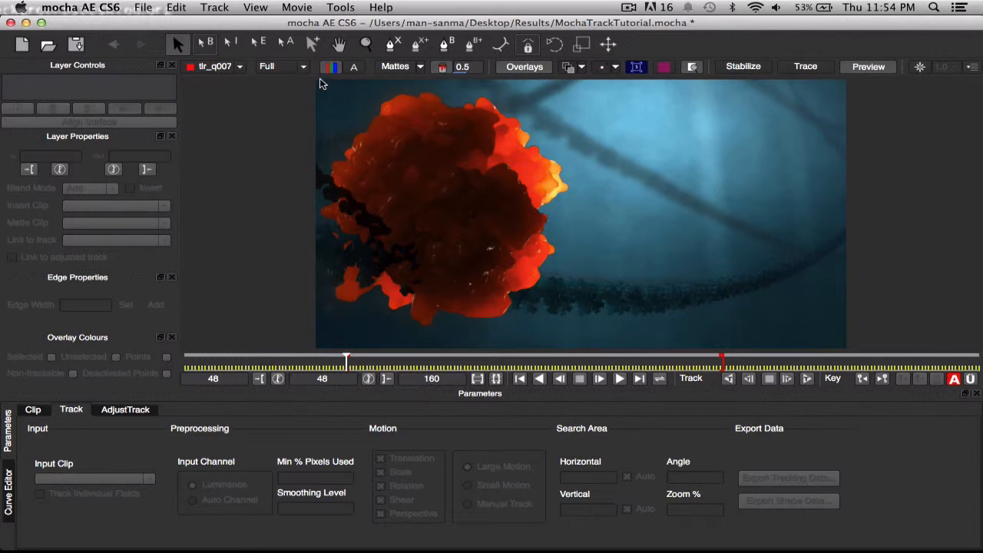
# Draw a closed X-spline at frame 48 that follows the entire outline of the fireball just outside its edge.
pyautogui.click(390, 46)
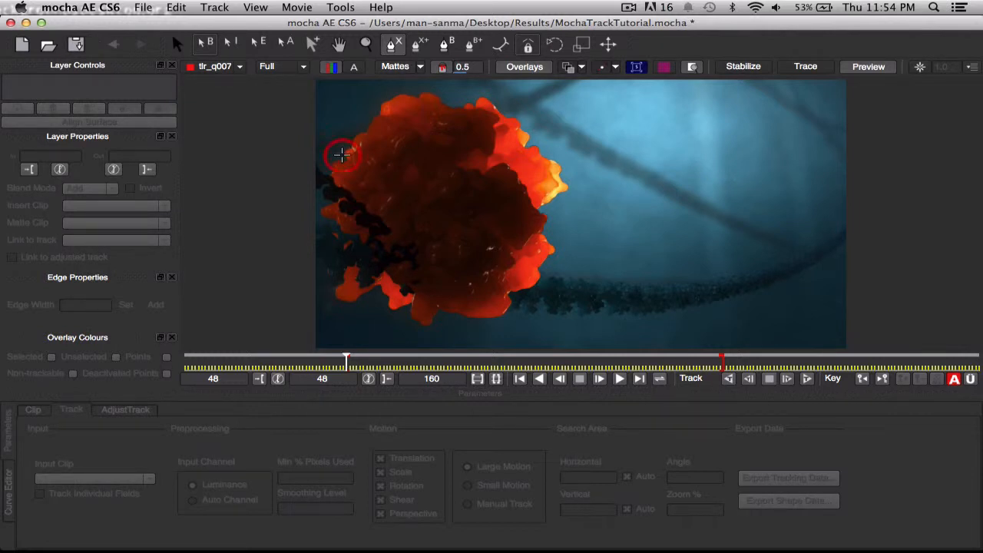
pyautogui.click(341, 154)
pyautogui.moveTo(347, 138); pyautogui.dragTo(363, 120)
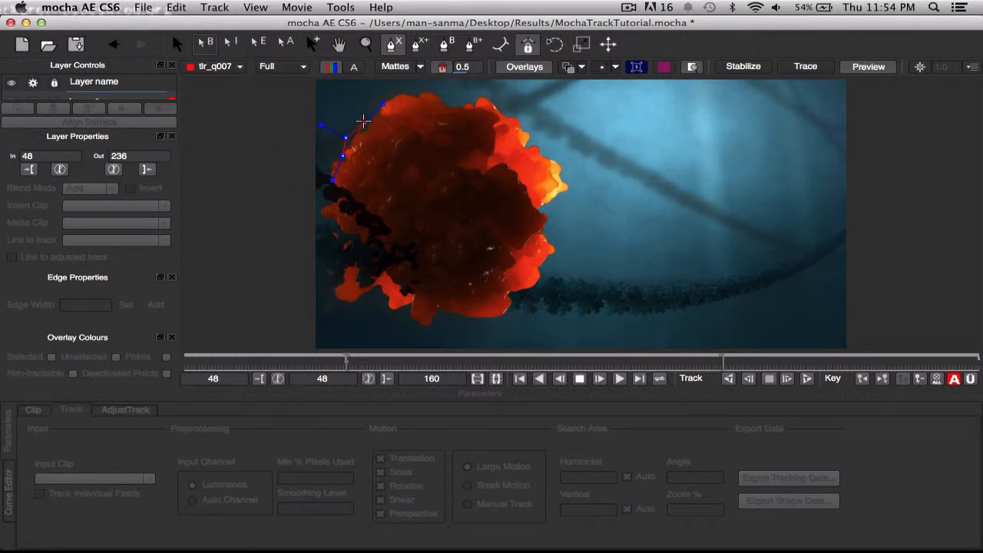
pyautogui.click(366, 122)
pyautogui.click(379, 98)
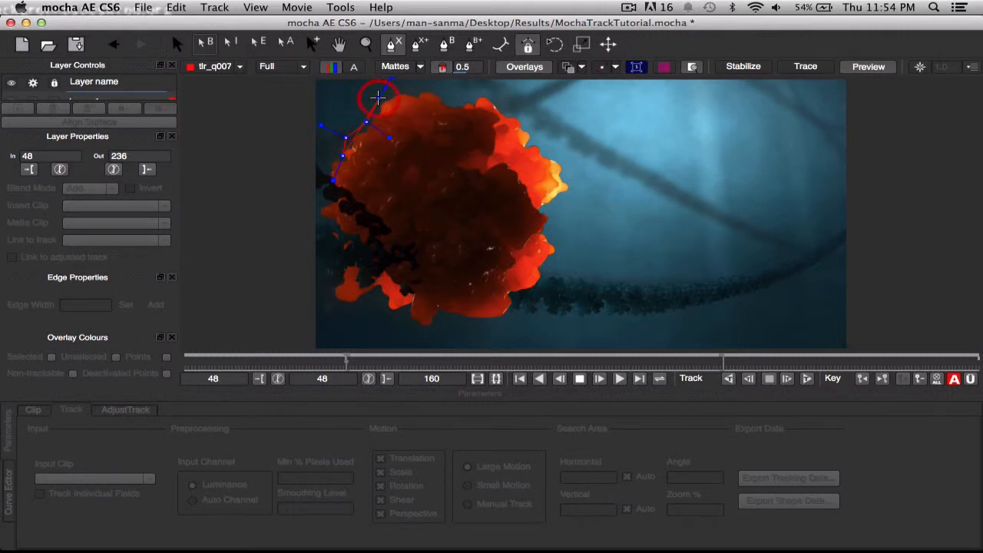
pyautogui.moveTo(404, 89); pyautogui.dragTo(415, 91)
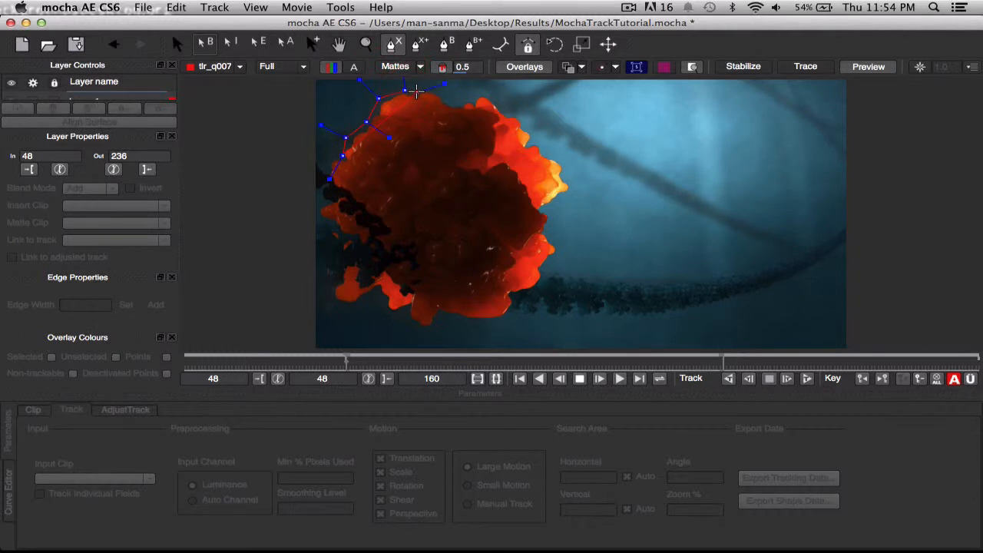
pyautogui.click(444, 89)
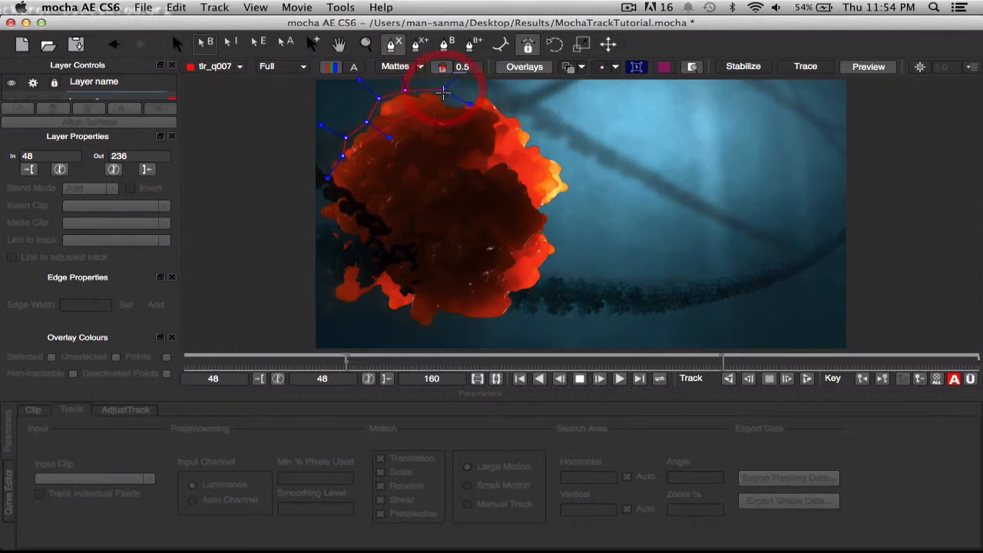
pyautogui.click(455, 103)
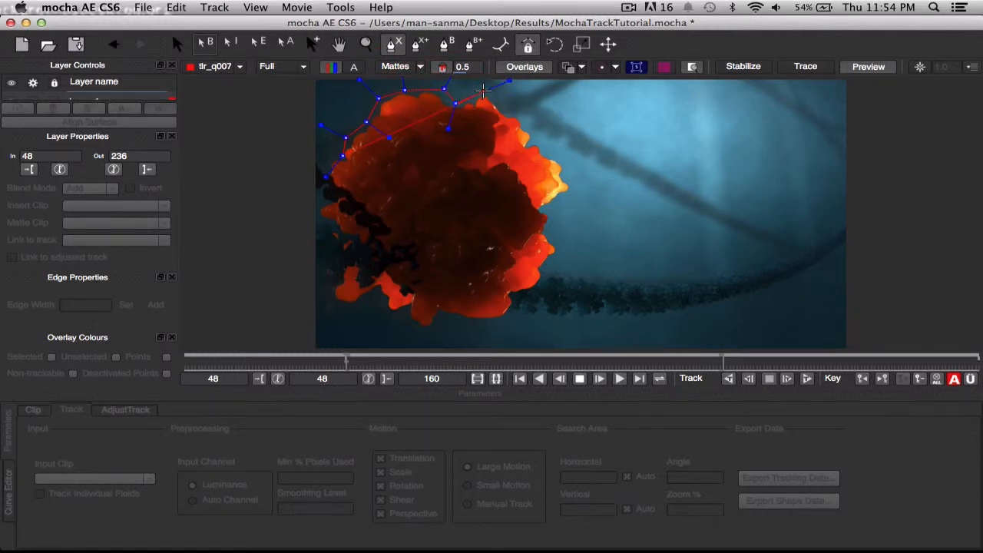
pyautogui.click(484, 93)
pyautogui.click(509, 104)
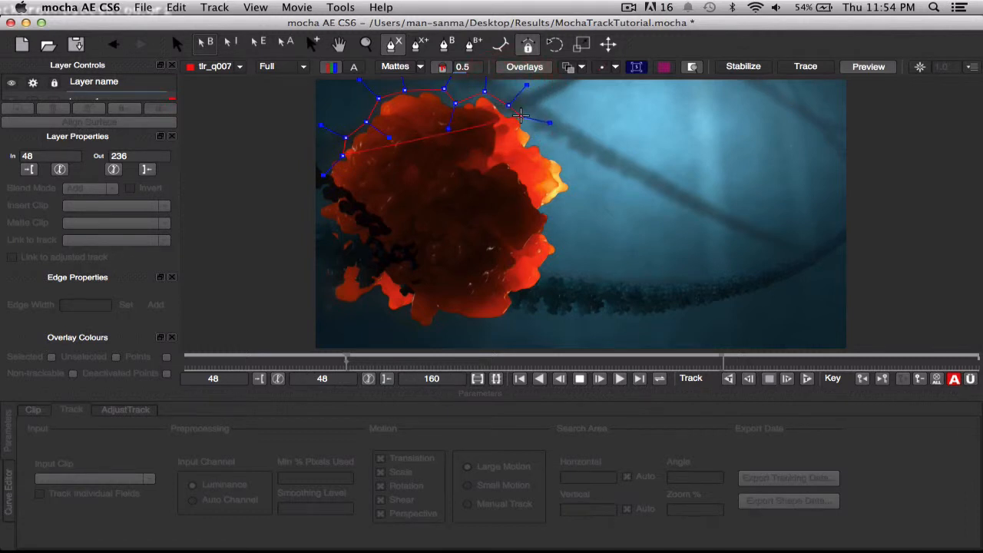
pyautogui.click(534, 125)
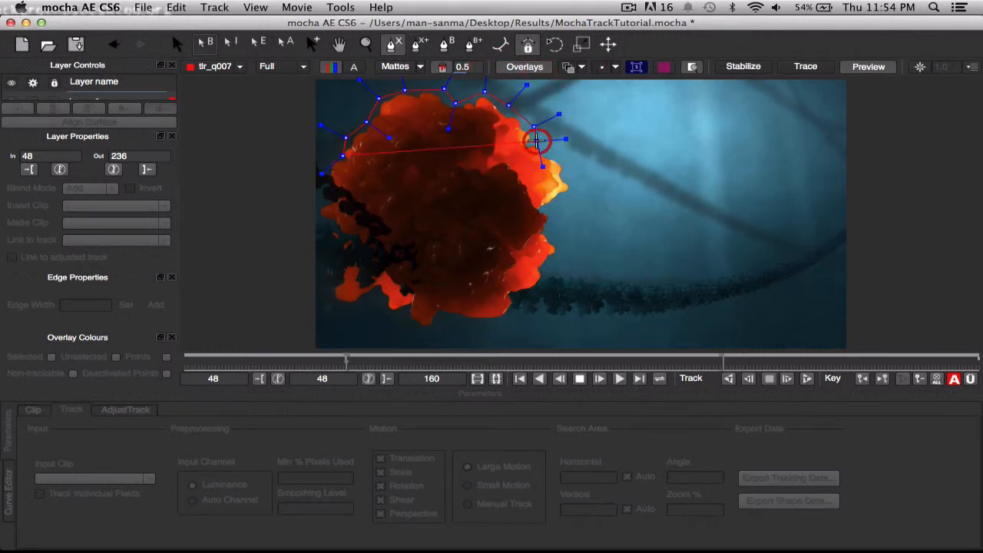
pyautogui.click(561, 155)
pyautogui.click(569, 181)
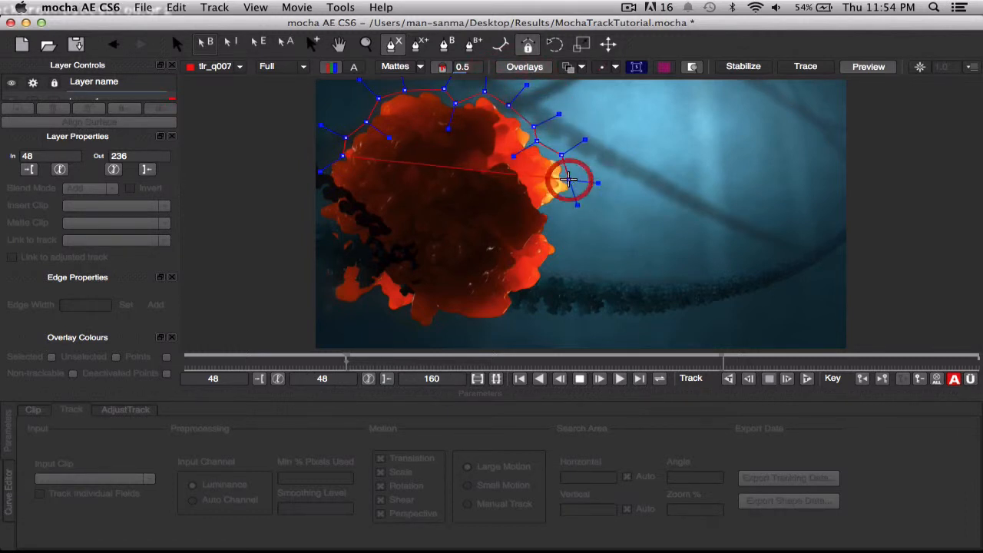
pyautogui.click(581, 195)
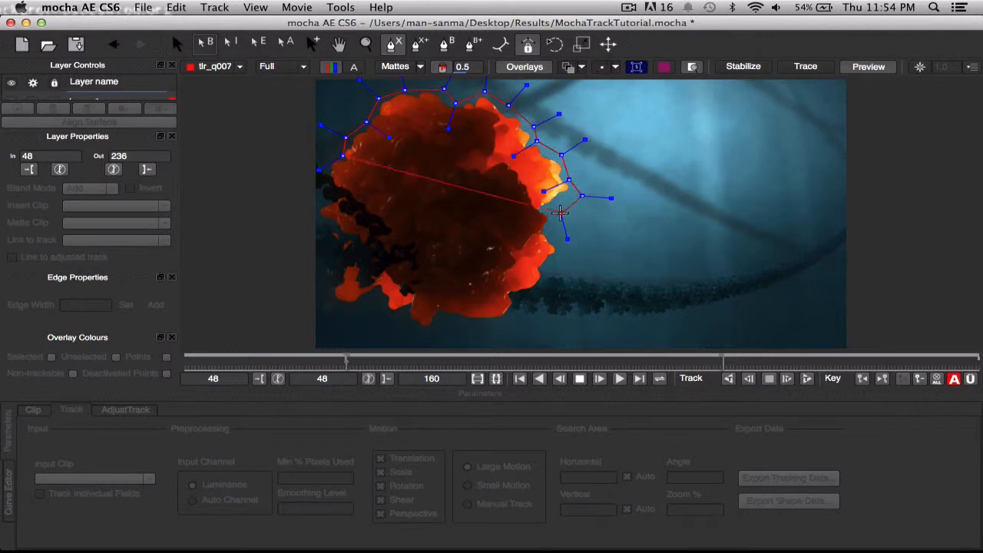
pyautogui.click(558, 210)
pyautogui.click(559, 234)
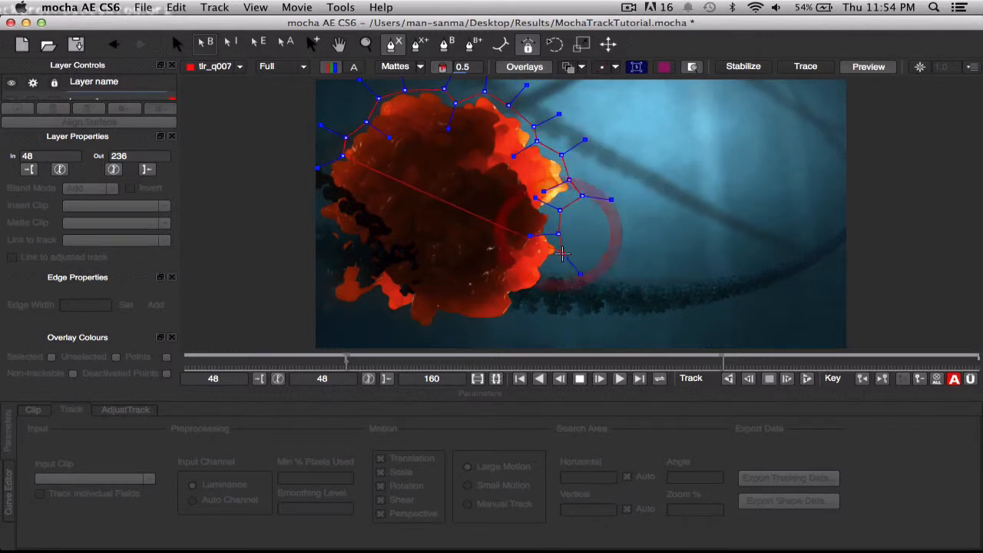
pyautogui.click(562, 258)
pyautogui.click(551, 270)
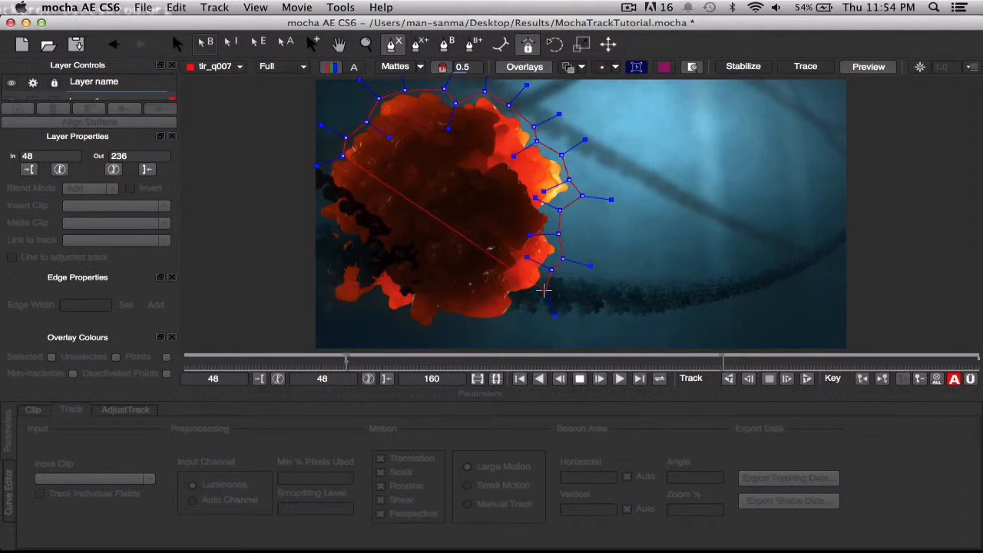
pyautogui.click(540, 294)
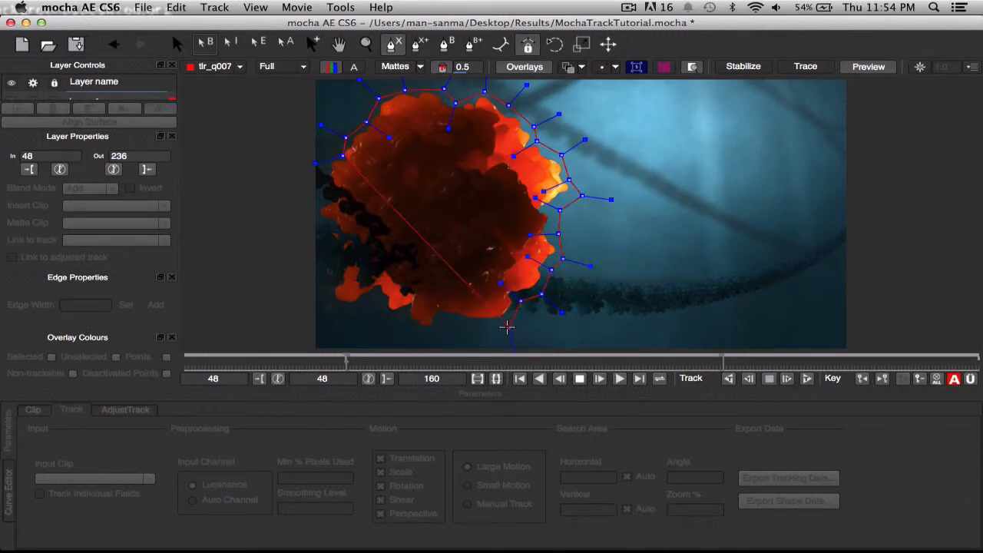
pyautogui.click(504, 331)
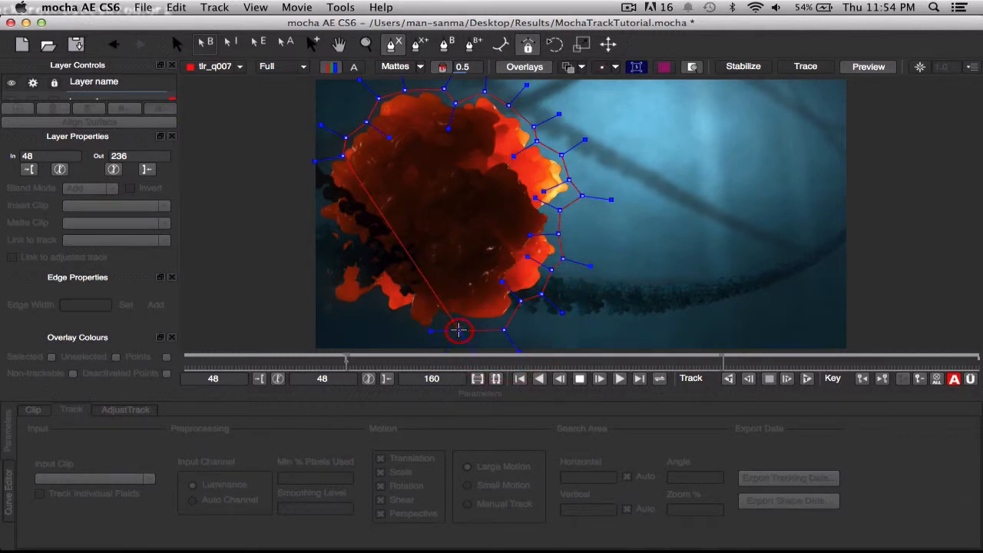
pyautogui.click(423, 335)
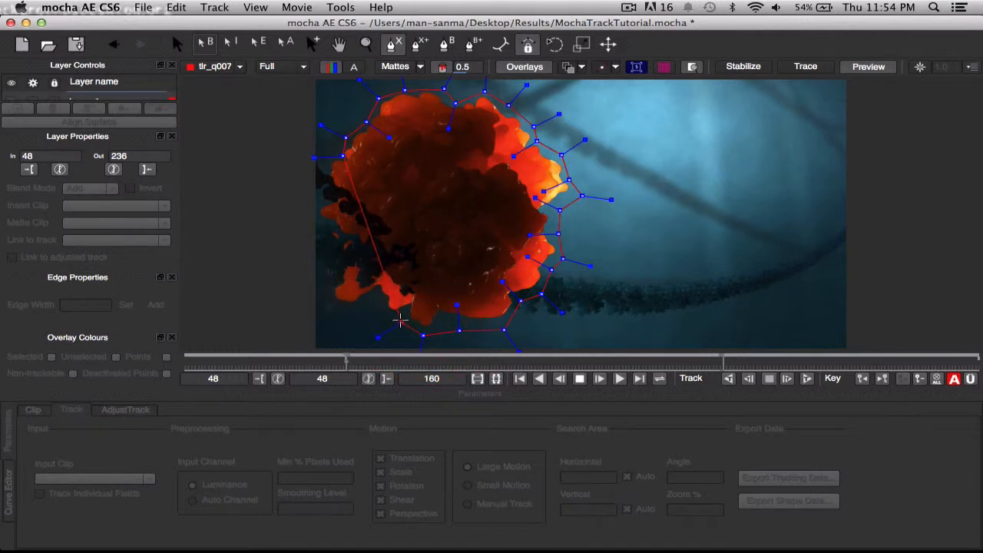
pyautogui.click(400, 321)
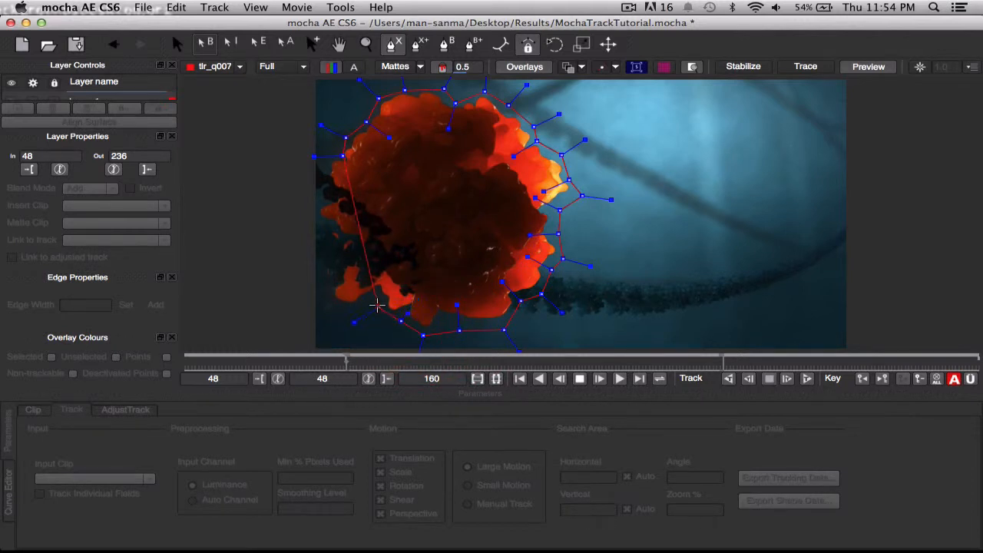
pyautogui.click(378, 305)
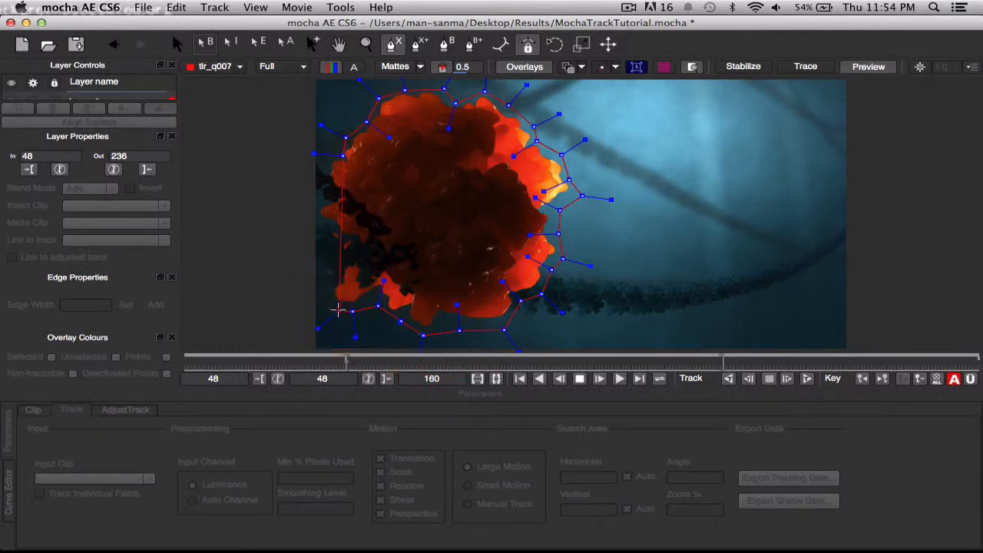
pyautogui.click(333, 304)
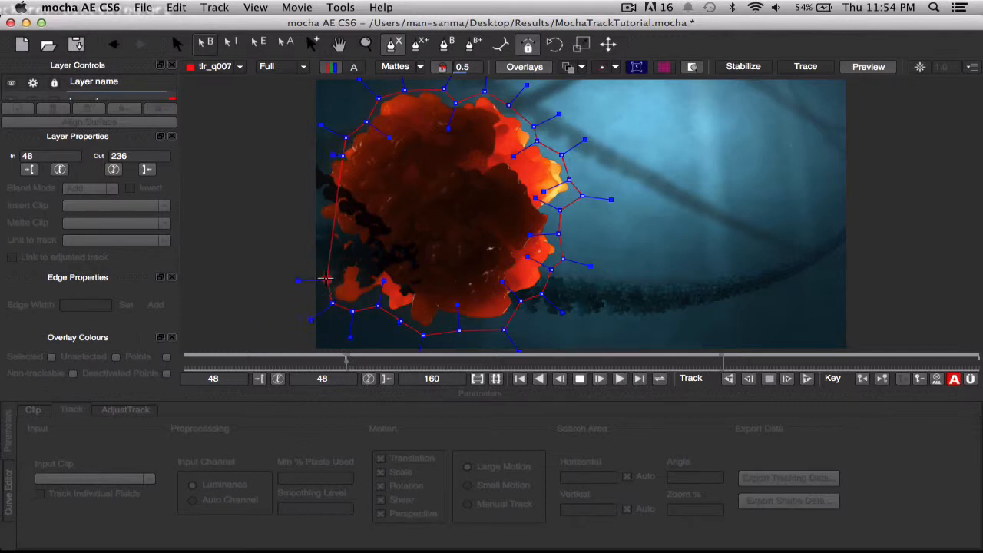
pyautogui.click(327, 279)
pyautogui.click(335, 252)
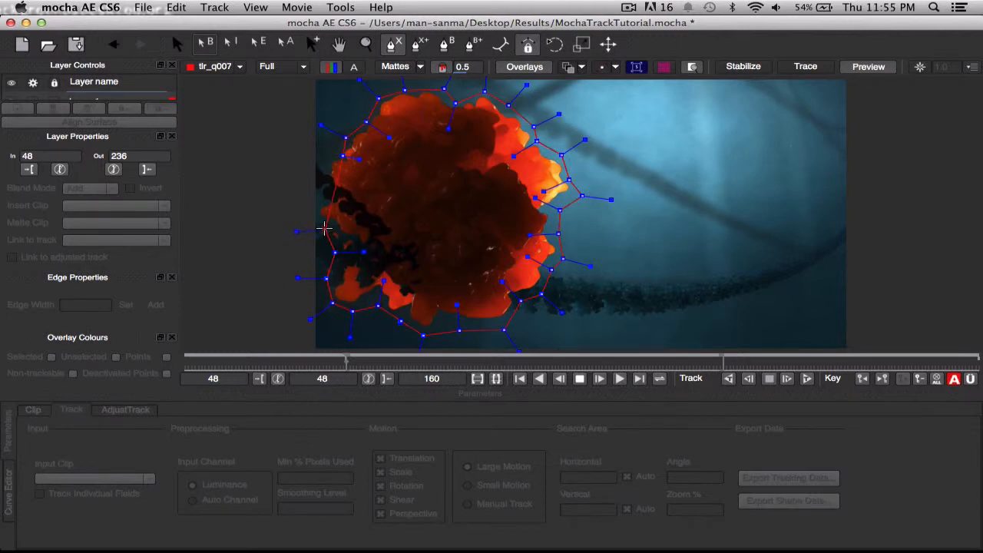
pyautogui.click(324, 228)
pyautogui.click(315, 208)
pyautogui.click(329, 158)
pyautogui.rightClick(343, 156)
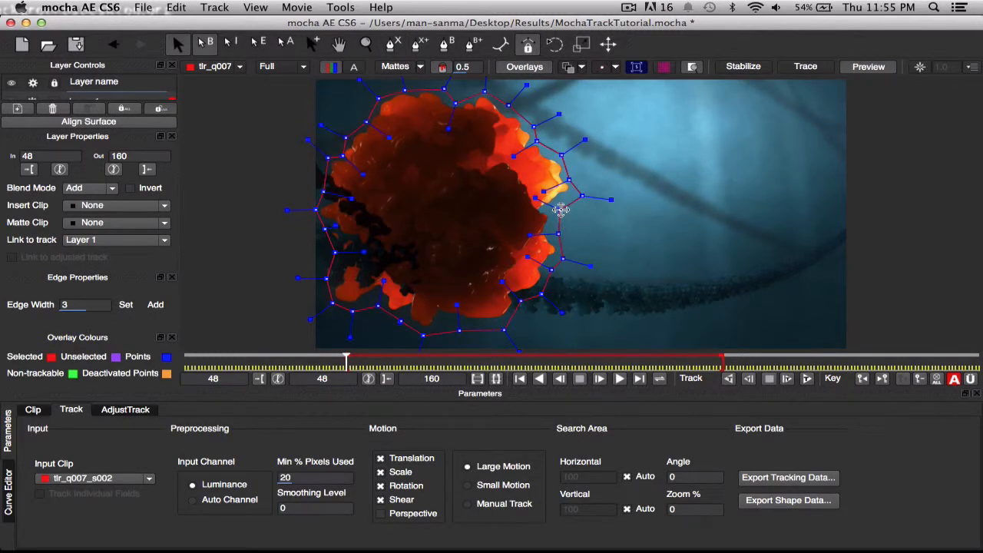
# Pull the spline points along the fireball's right side closer to its edge and delete the surplus point at its lower right.
pyautogui.moveTo(561, 209); pyautogui.dragTo(553, 230)
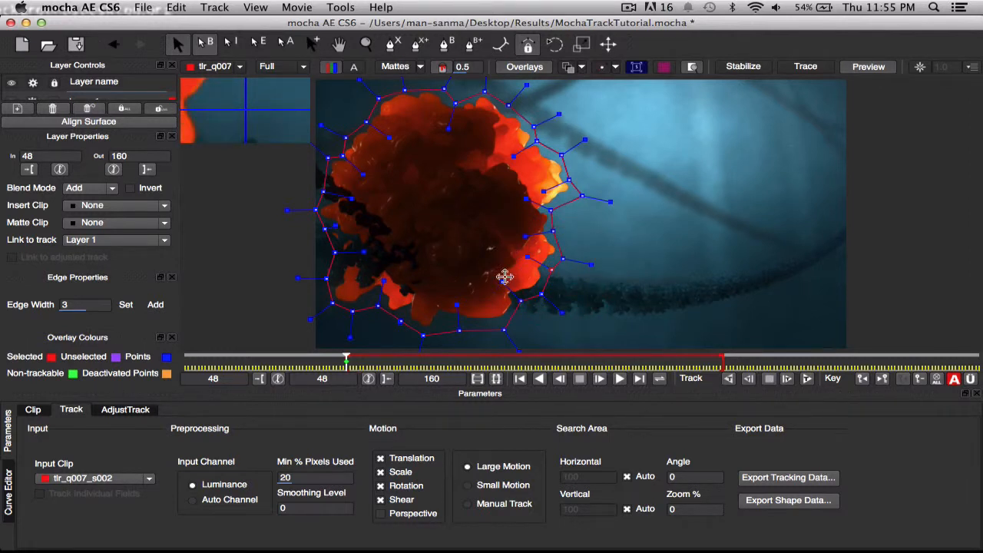
pyautogui.press('BackSpace')
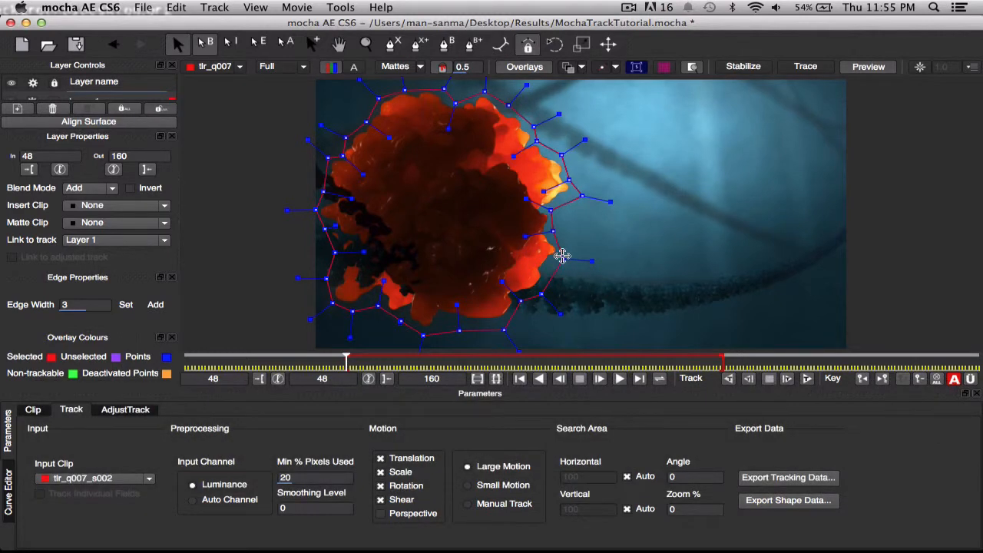
pyautogui.moveTo(563, 259); pyautogui.dragTo(558, 261)
pyautogui.moveTo(554, 265); pyautogui.dragTo(561, 264)
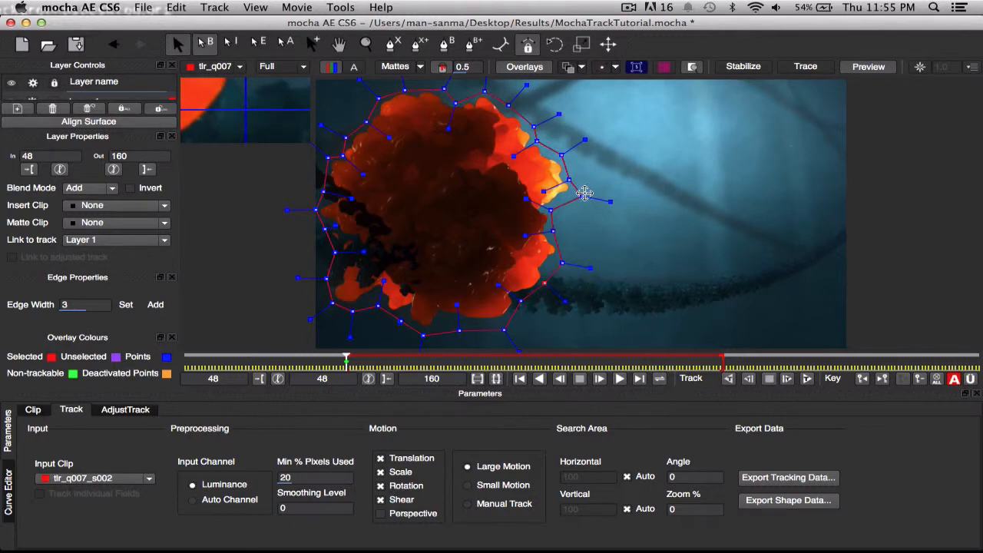
pyautogui.moveTo(583, 198); pyautogui.dragTo(574, 197)
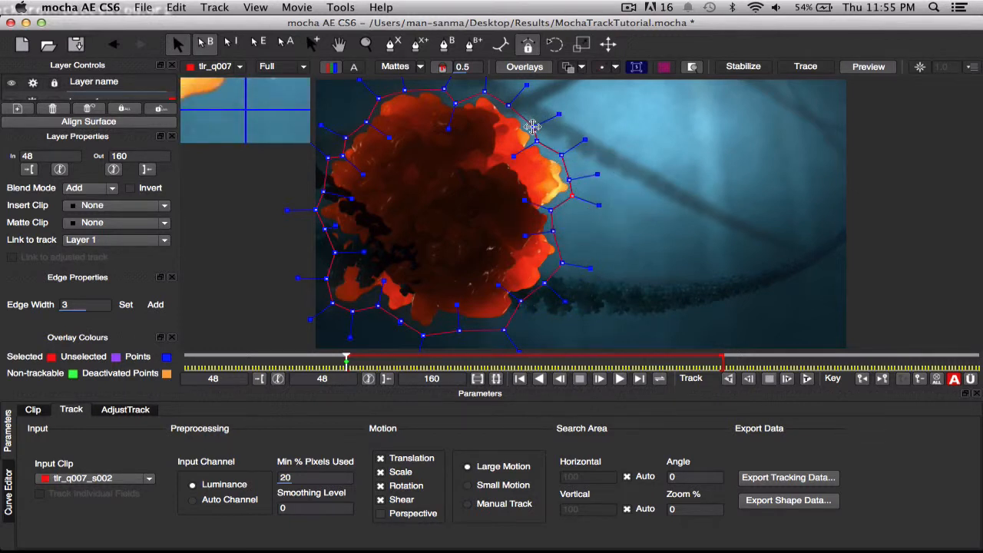
pyautogui.moveTo(532, 128); pyautogui.dragTo(534, 125)
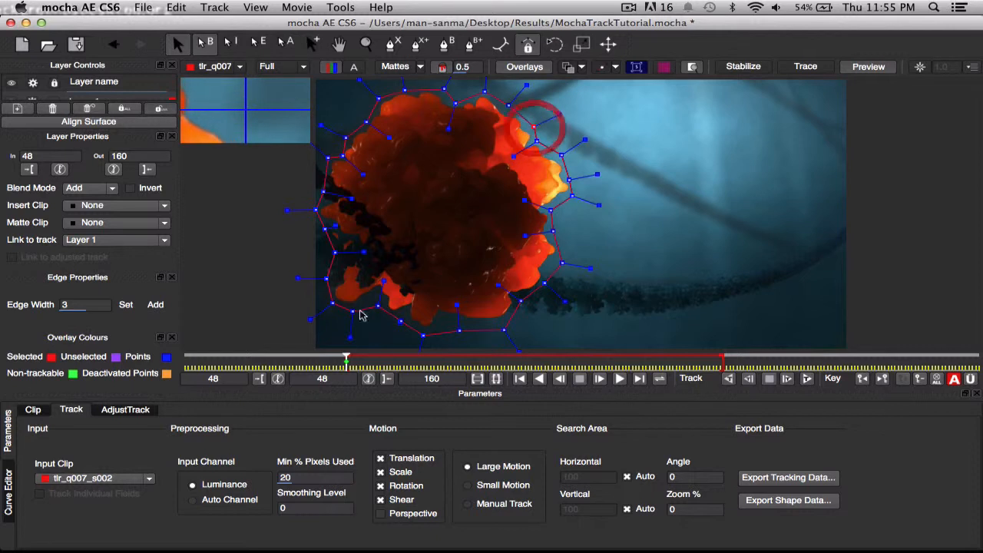
# Tighten the spline points around the fireball's lower-left edge.
pyautogui.moveTo(379, 307); pyautogui.dragTo(377, 301)
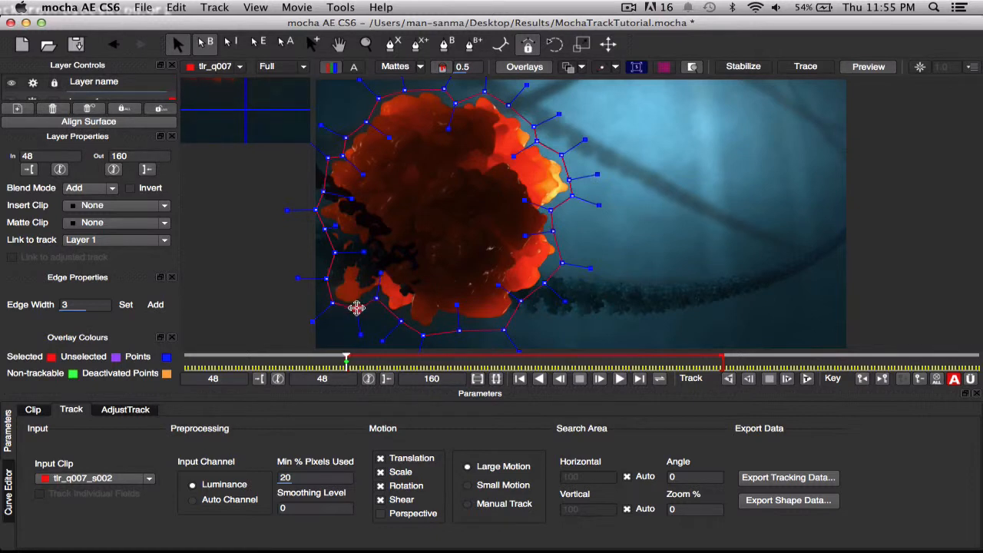
pyautogui.moveTo(352, 309); pyautogui.dragTo(356, 309)
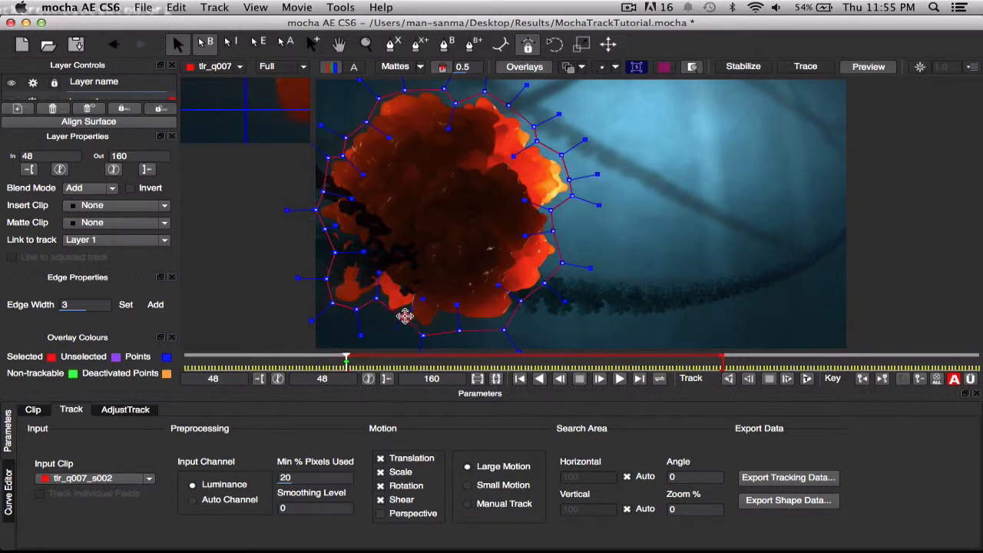
pyautogui.click(400, 321)
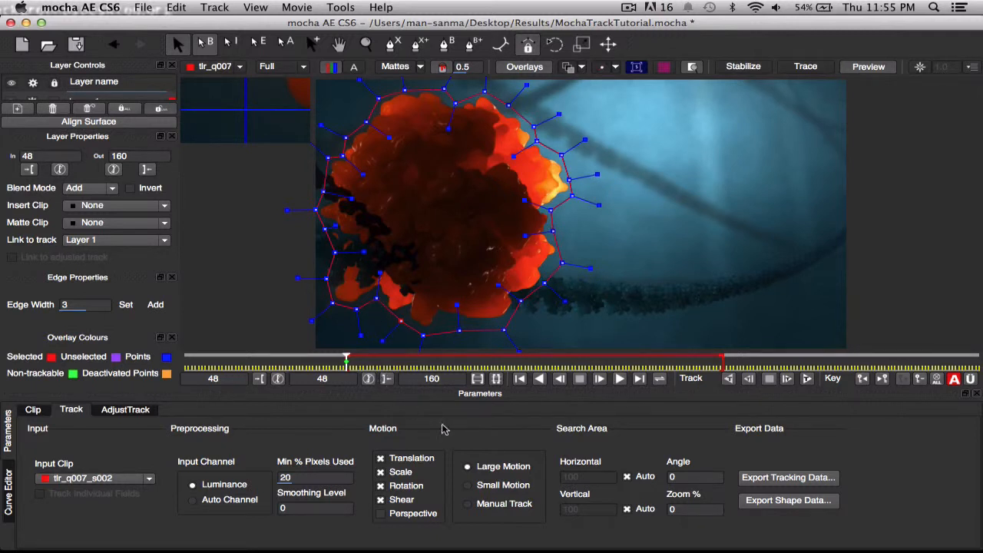
# Track the fireball's spline layer forwards from frame 48 to frame 160.
pyautogui.click(808, 379)
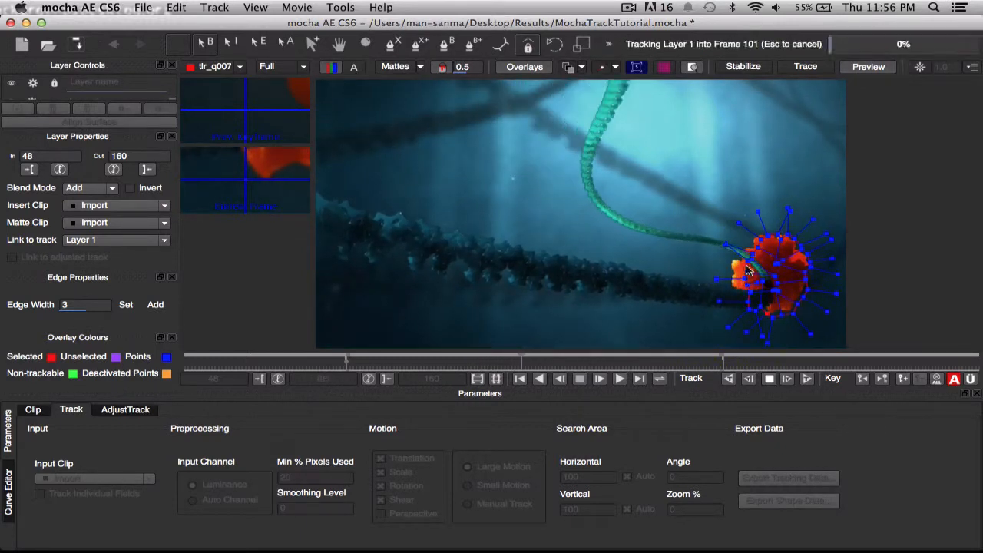
pyautogui.press('Escape')
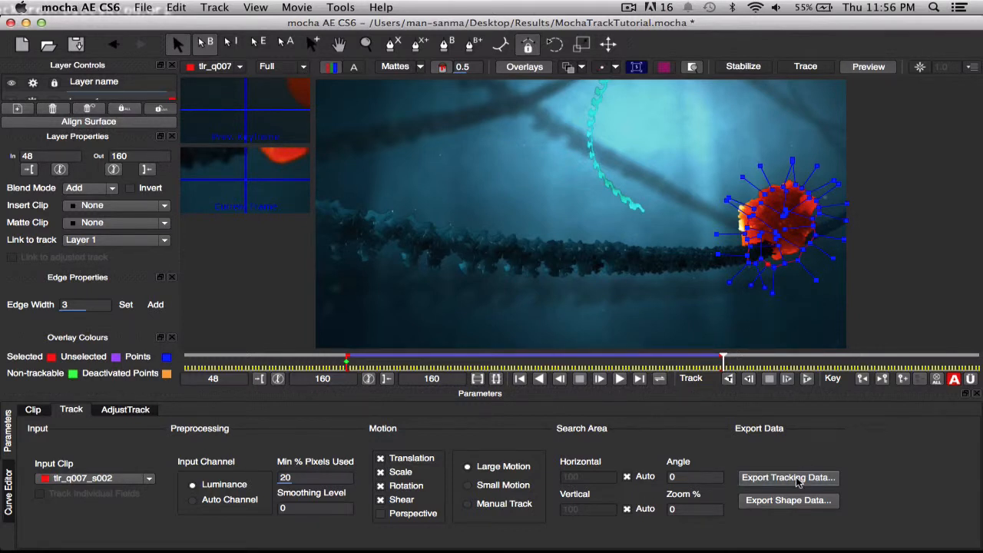
# Copy the tracking data to the clipboard as After Effects Transform Data (anchor point, position, scale and rotation) and return to After Effects.
pyautogui.click(799, 480)
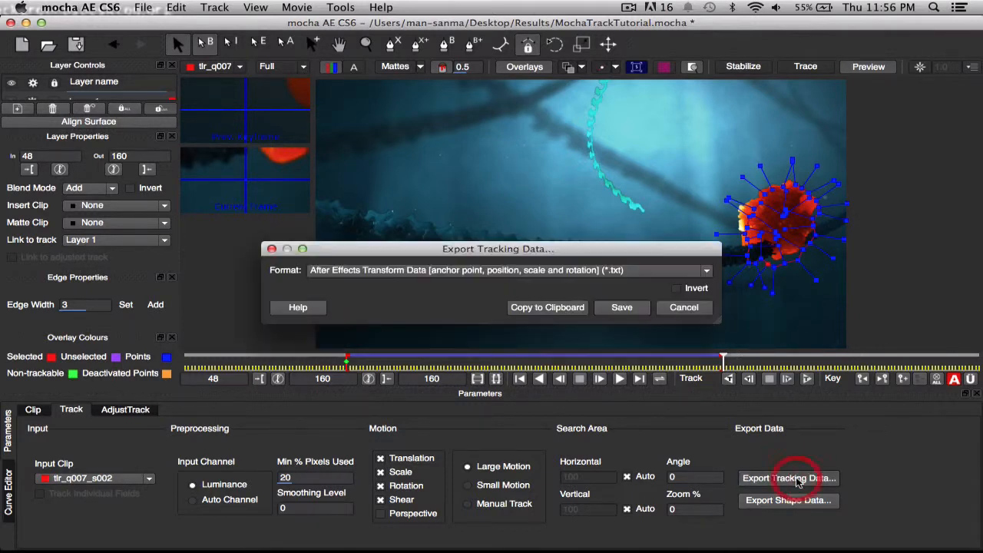
pyautogui.click(706, 271)
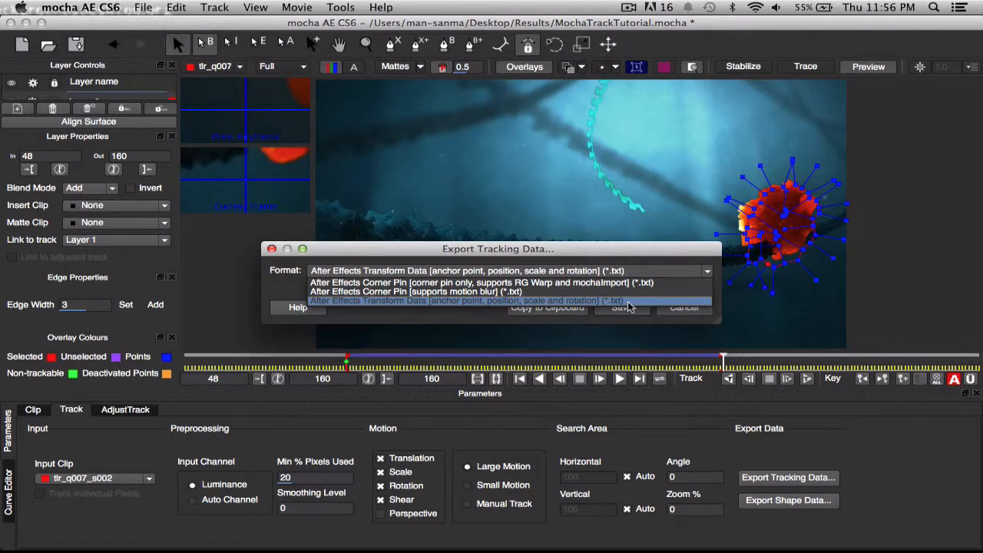
pyautogui.click(626, 301)
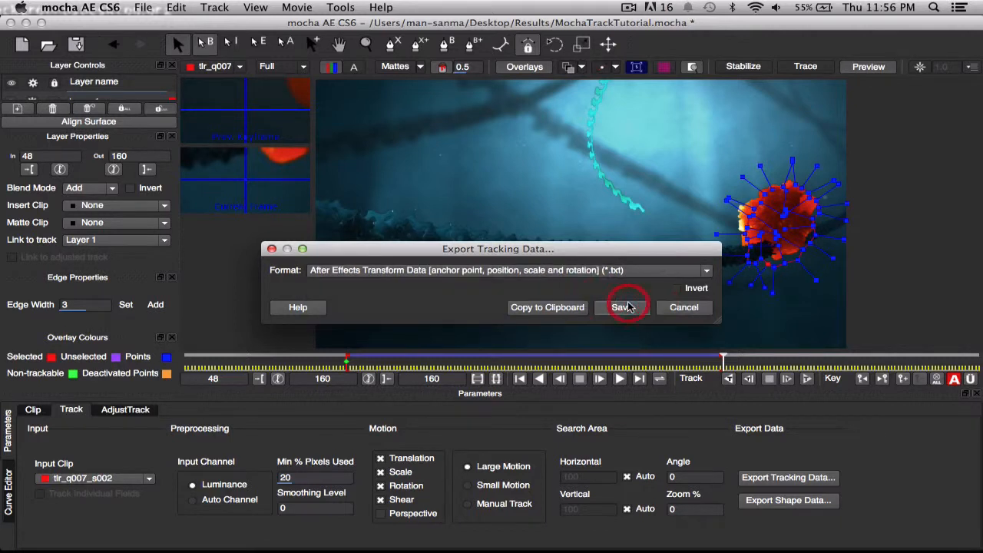
pyautogui.click(551, 308)
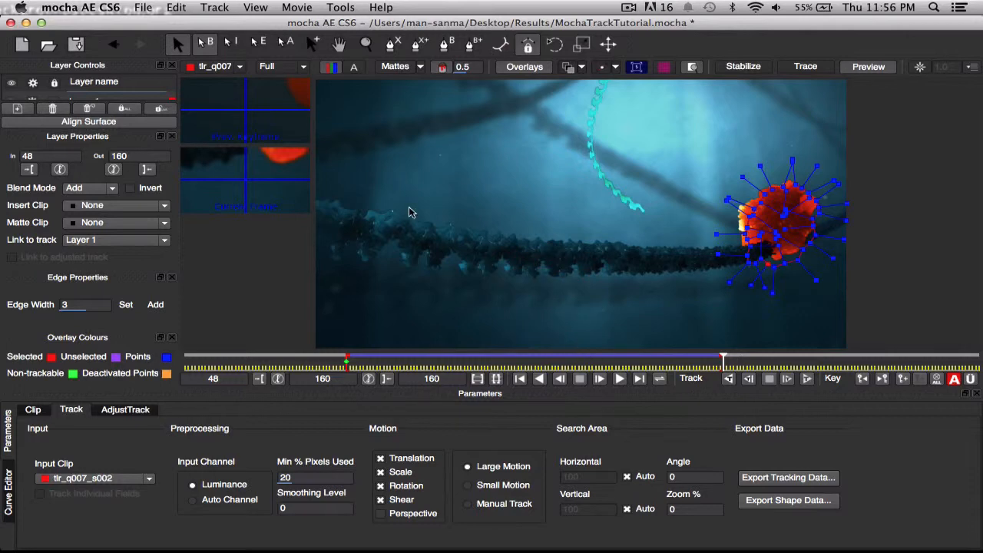
pyautogui.click(26, 23)
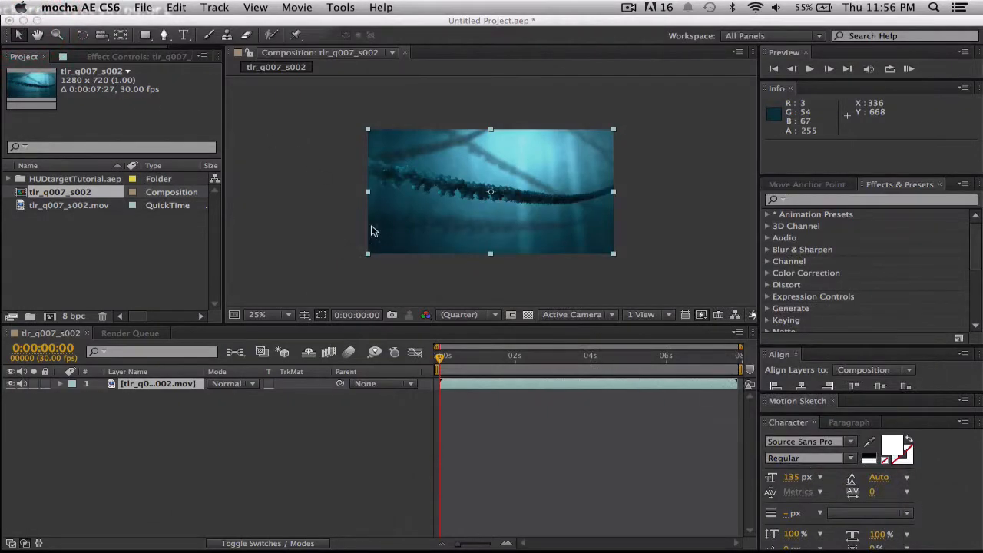
# Scrub through the clip in the composition and set the current time to 0:00:01:18 (frame 48).
pyautogui.click(477, 387)
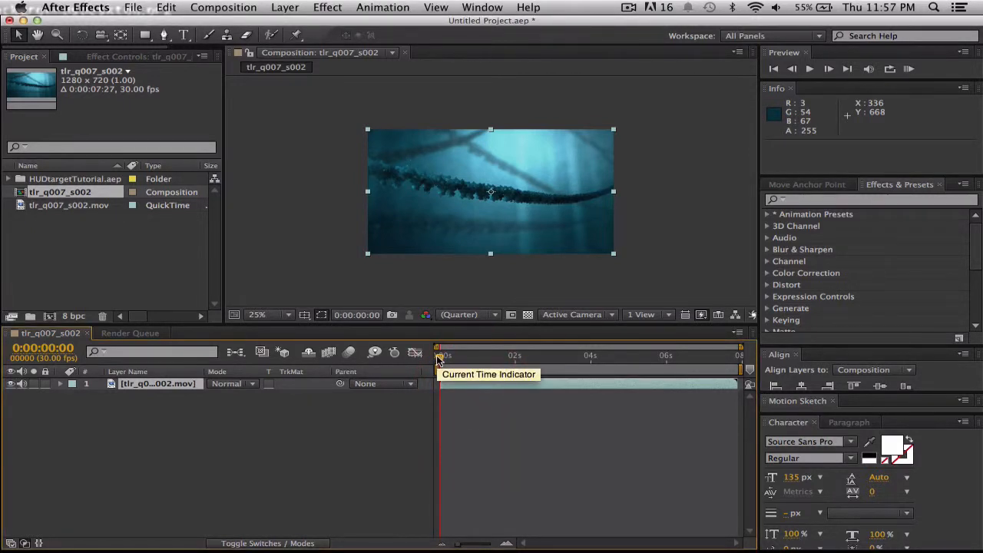
pyautogui.moveTo(439, 360); pyautogui.dragTo(494, 359)
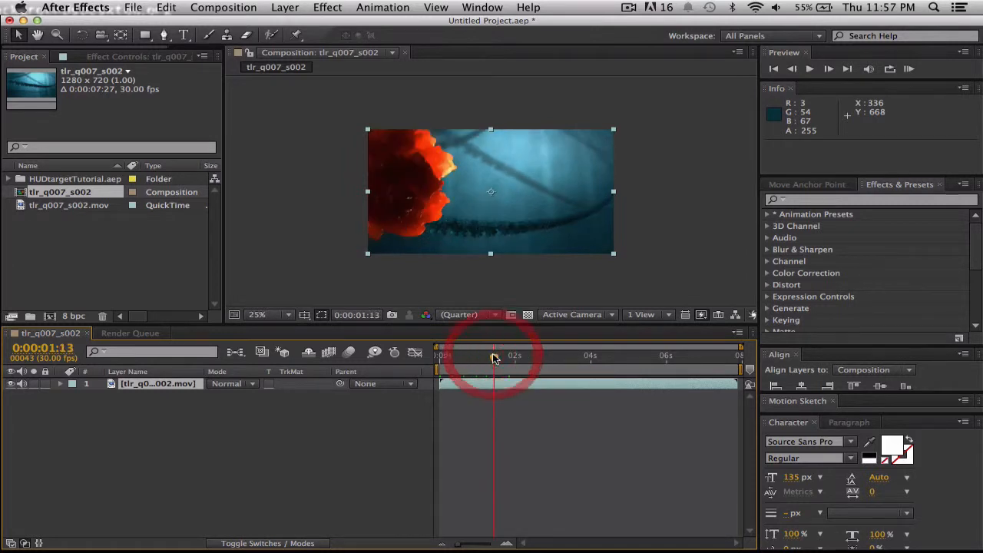
pyautogui.click(847, 69)
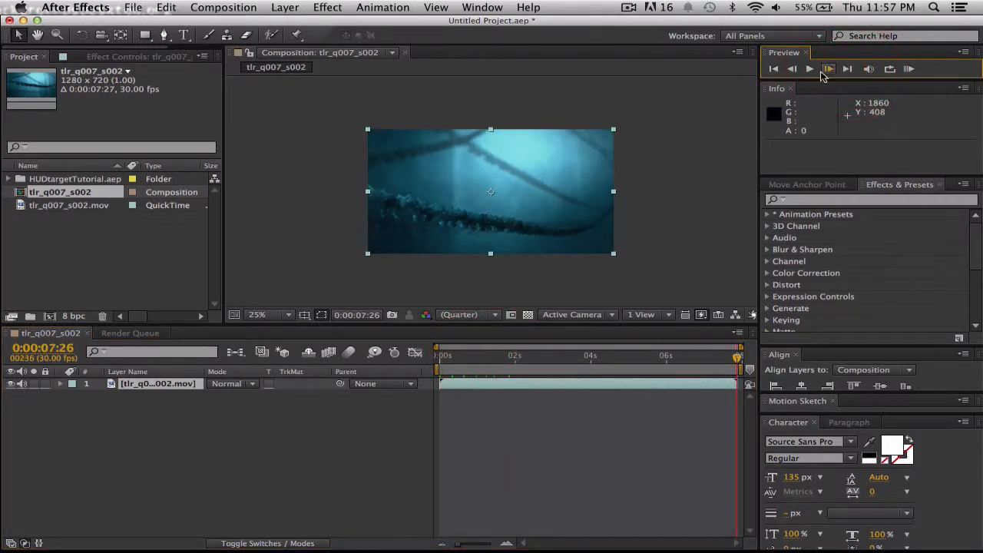
pyautogui.click(774, 69)
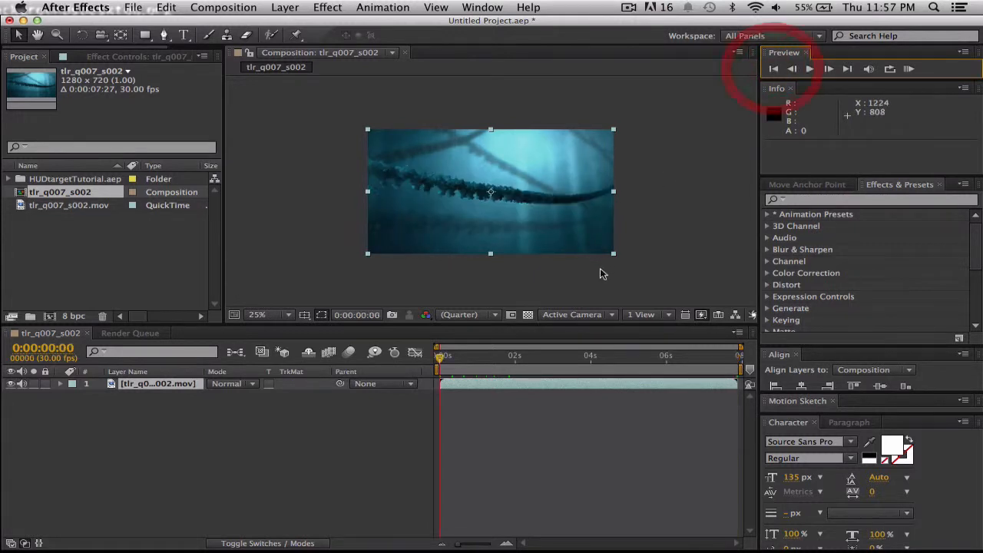
pyautogui.click(442, 359)
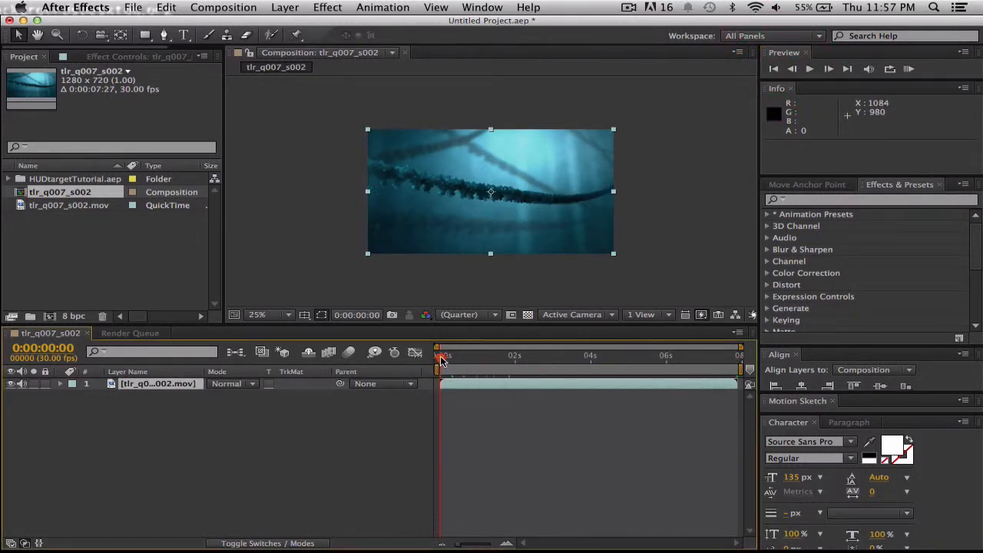
pyautogui.moveTo(442, 360); pyautogui.dragTo(501, 358)
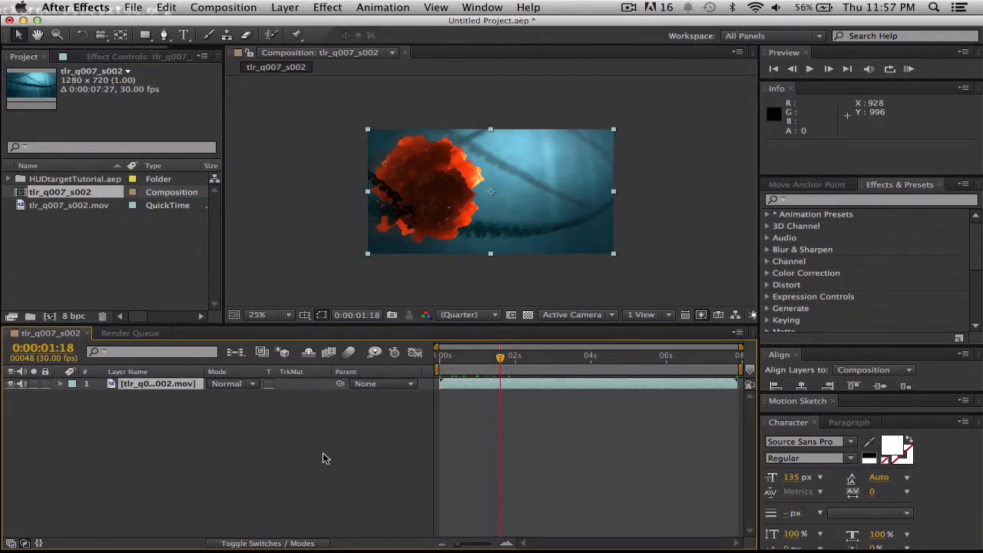
# Add a null object to the composition and paste the copied mocha tracking data onto it at frame 48.
pyautogui.press('shift')
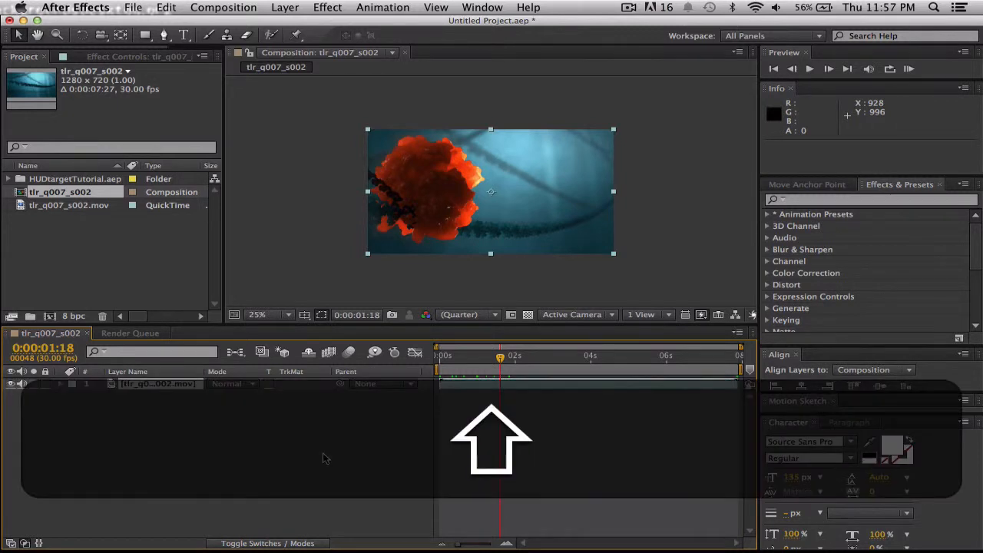
pyautogui.press('alt')
pyautogui.press('super')
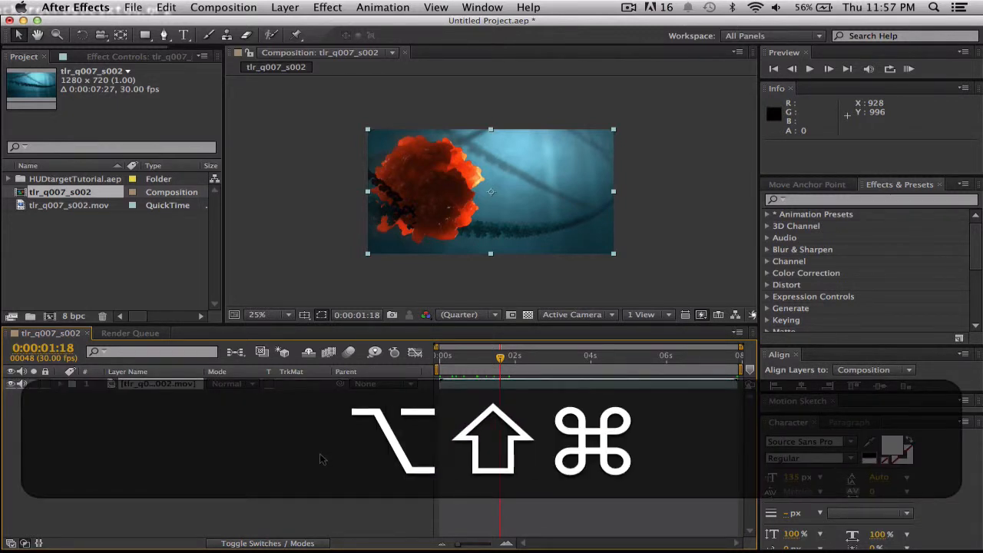
pyautogui.press('alt+shift+super+y')
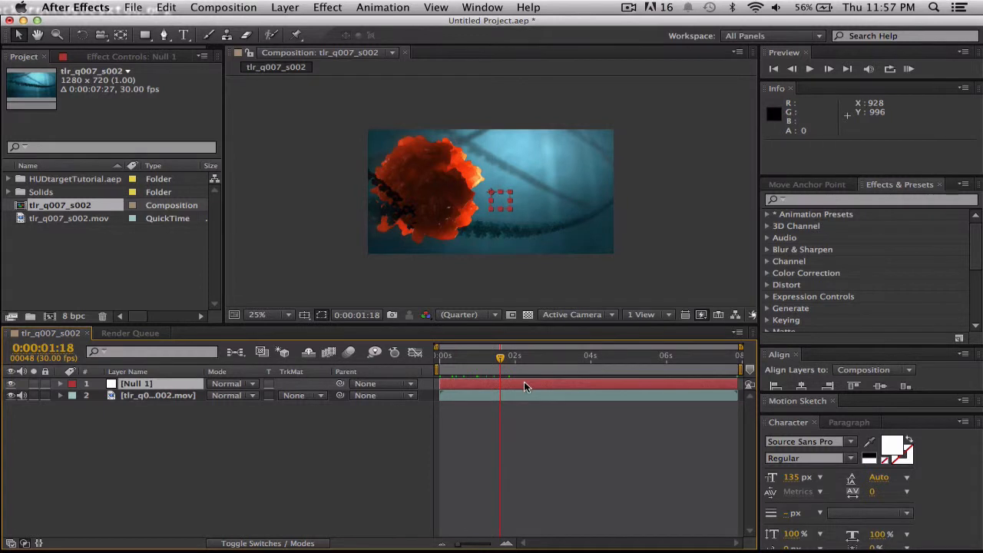
pyautogui.press('super+v')
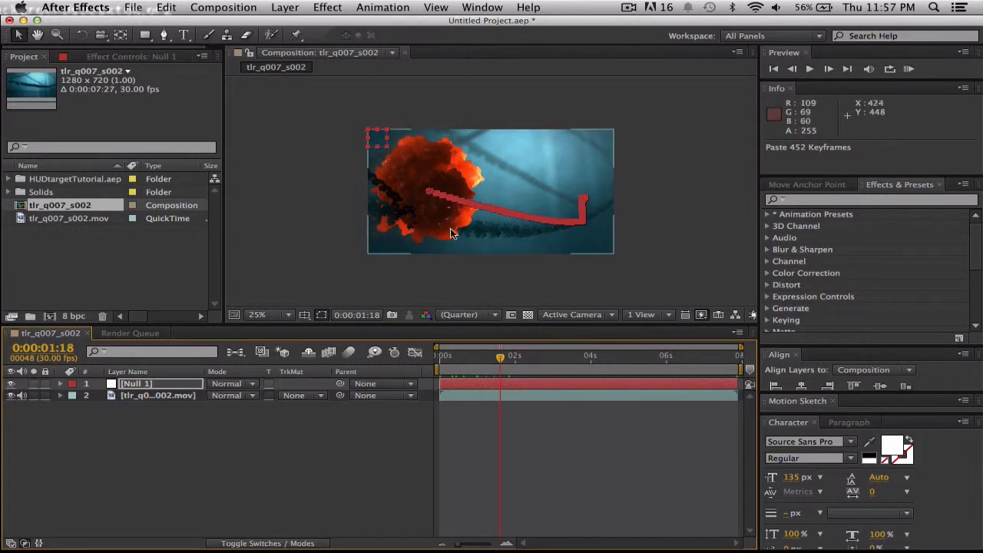
# Reveal the null's keyframed properties and preview its tracked motion from 0:00:02:15.
pyautogui.click(487, 387)
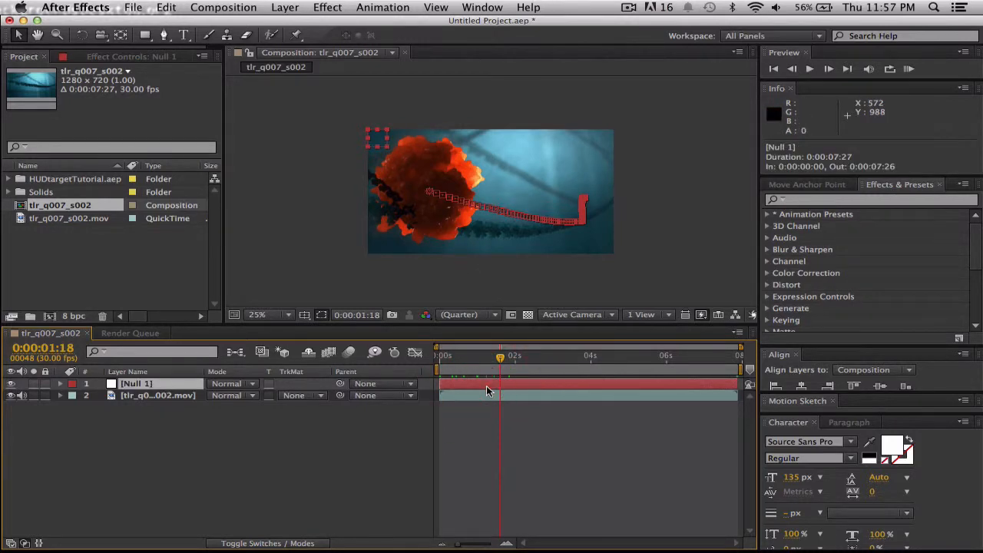
pyautogui.press('u')
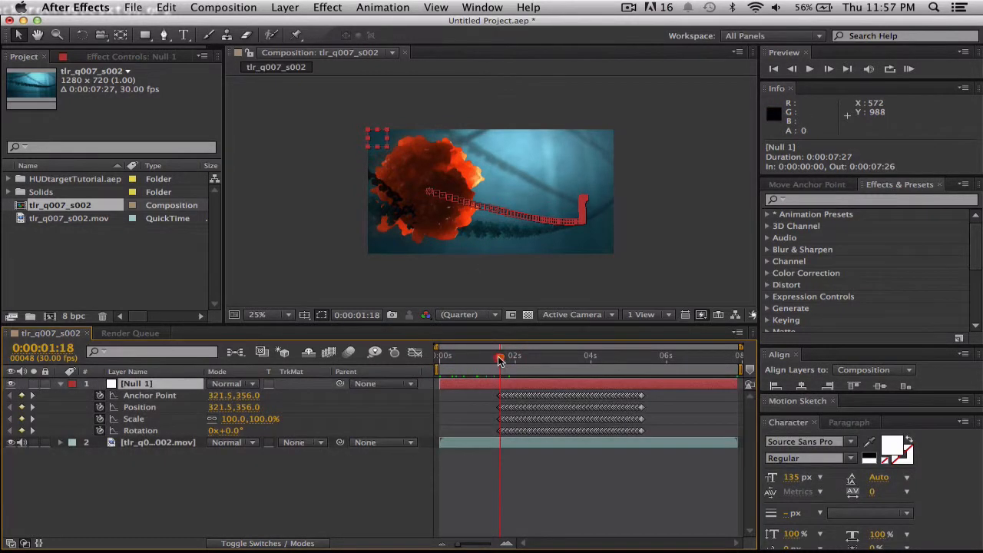
pyautogui.moveTo(500, 358); pyautogui.dragTo(534, 358)
pyautogui.press('space')
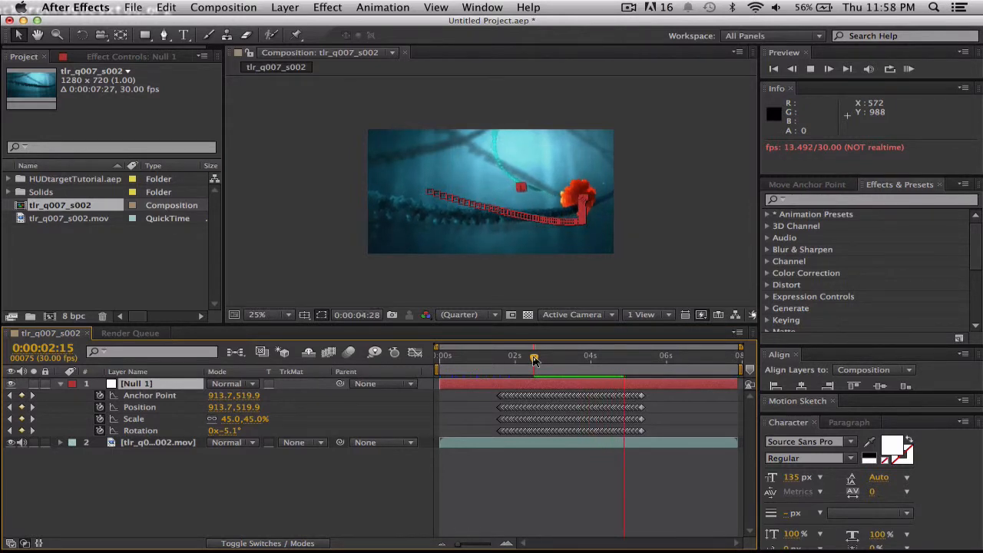
pyautogui.press('space')
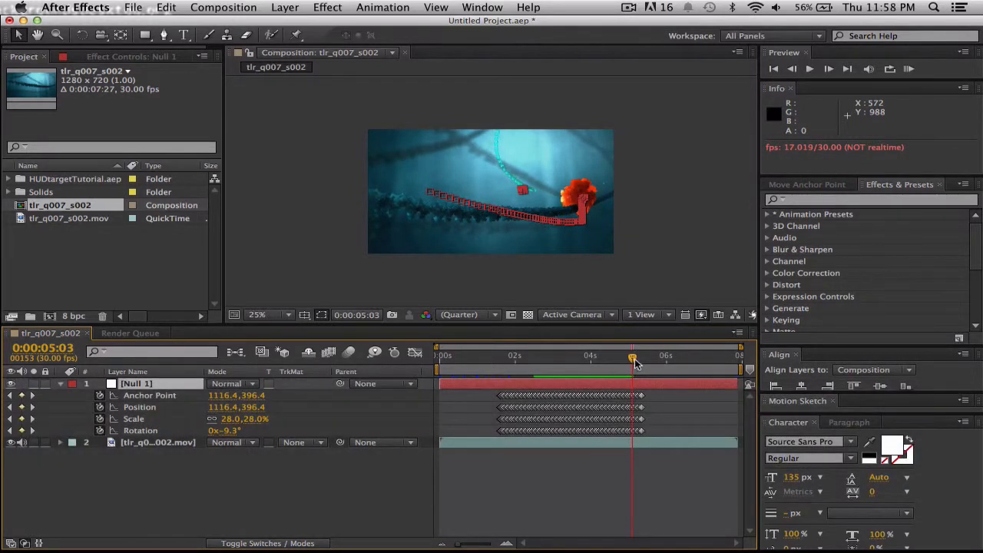
# Return the current time to 0:00:01:17 with the null's keyframed properties expanded.
pyautogui.moveTo(635, 363); pyautogui.dragTo(599, 358)
pyautogui.click(529, 388)
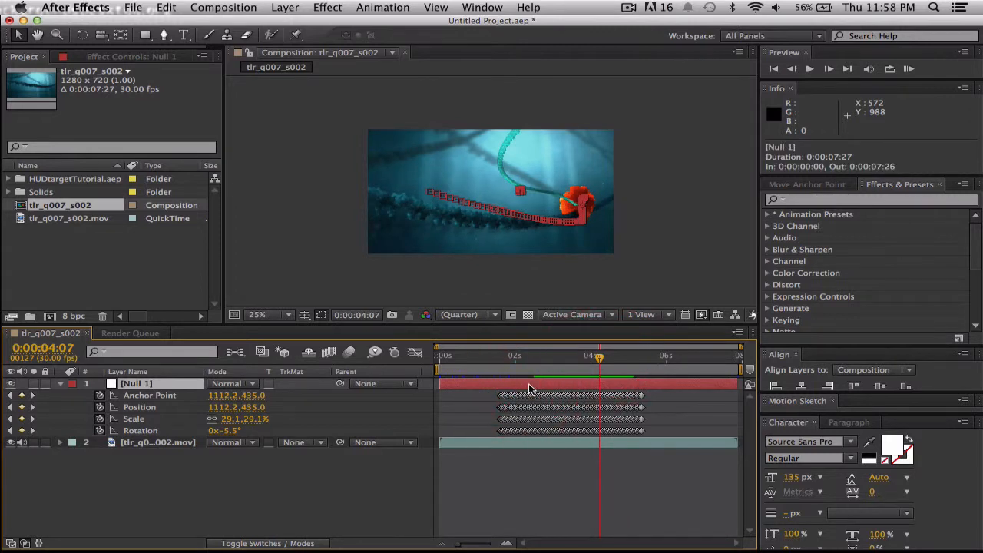
pyautogui.press('u')
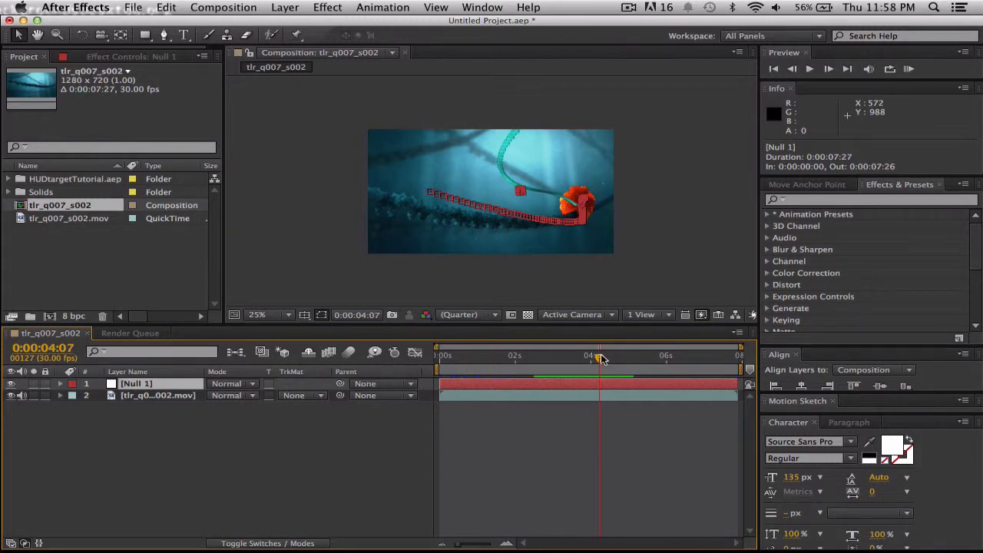
pyautogui.moveTo(600, 358); pyautogui.dragTo(501, 360)
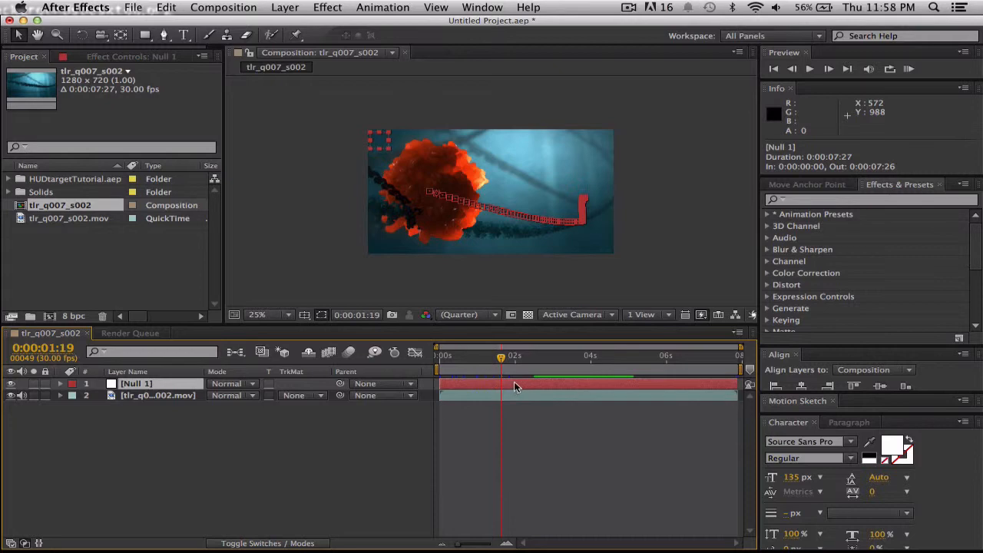
pyautogui.press('u')
pyautogui.moveTo(500, 359); pyautogui.dragTo(498, 359)
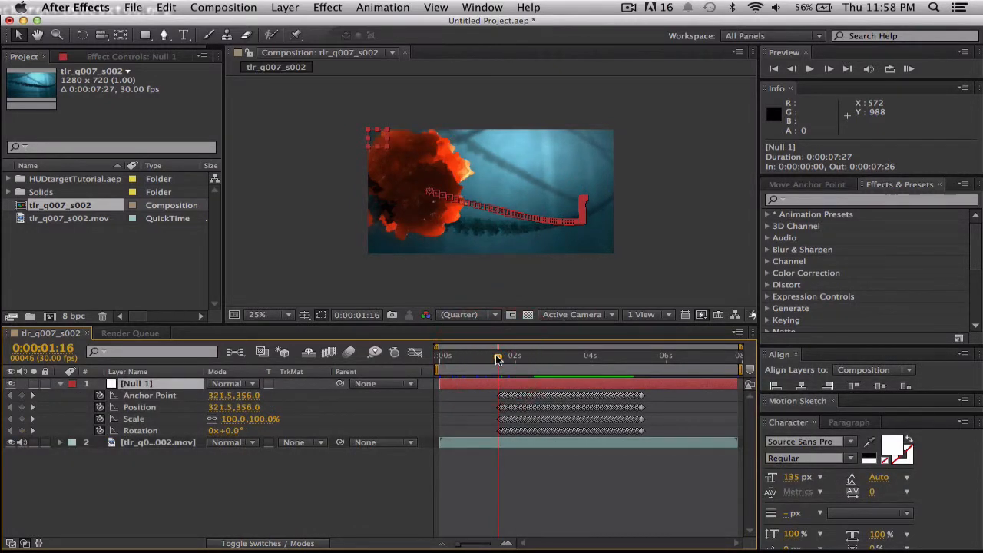
pyautogui.moveTo(497, 359); pyautogui.dragTo(499, 359)
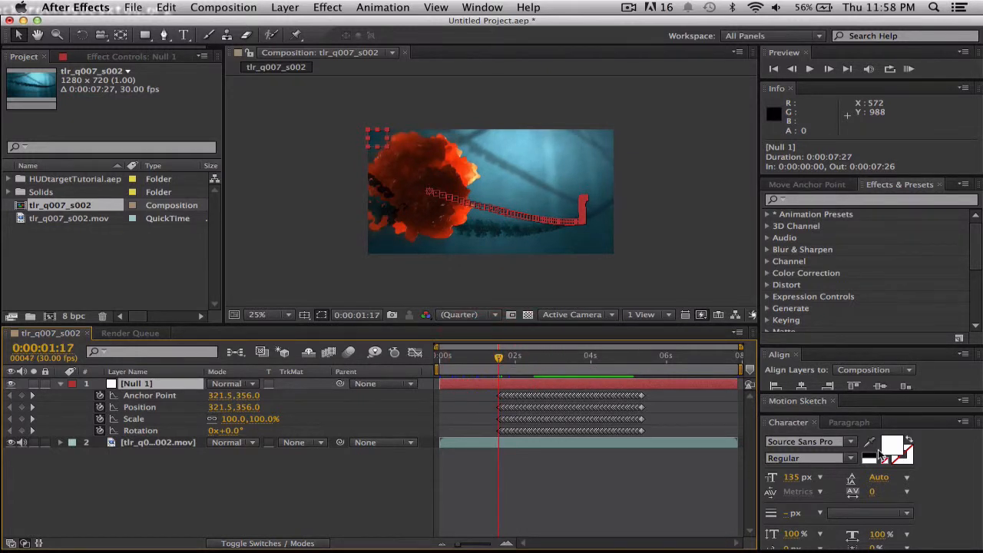
# Add the text "RNA Polymerase" over the fireball and move it to the frame's lower edge at about position 548, 752.
pyautogui.click(851, 442)
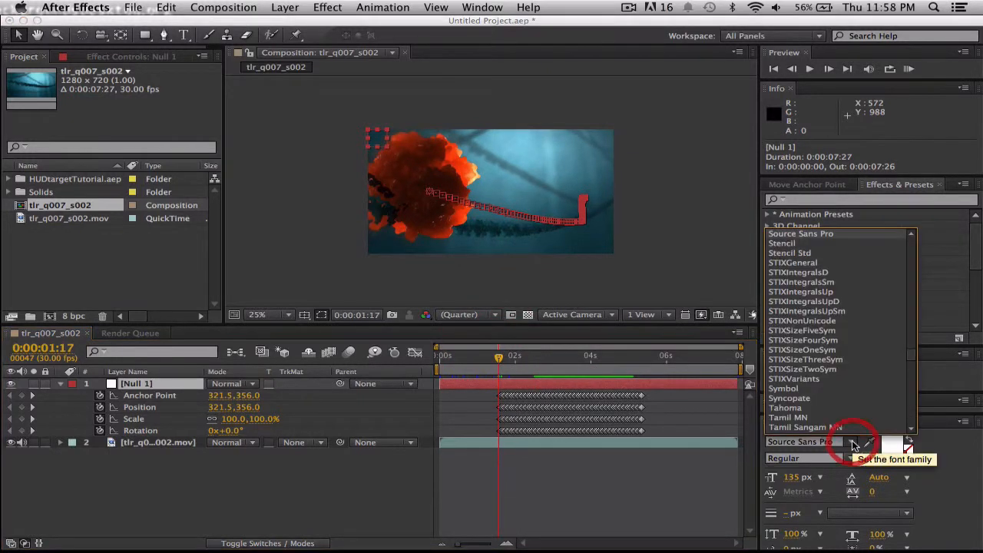
pyautogui.click(649, 277)
pyautogui.click(185, 35)
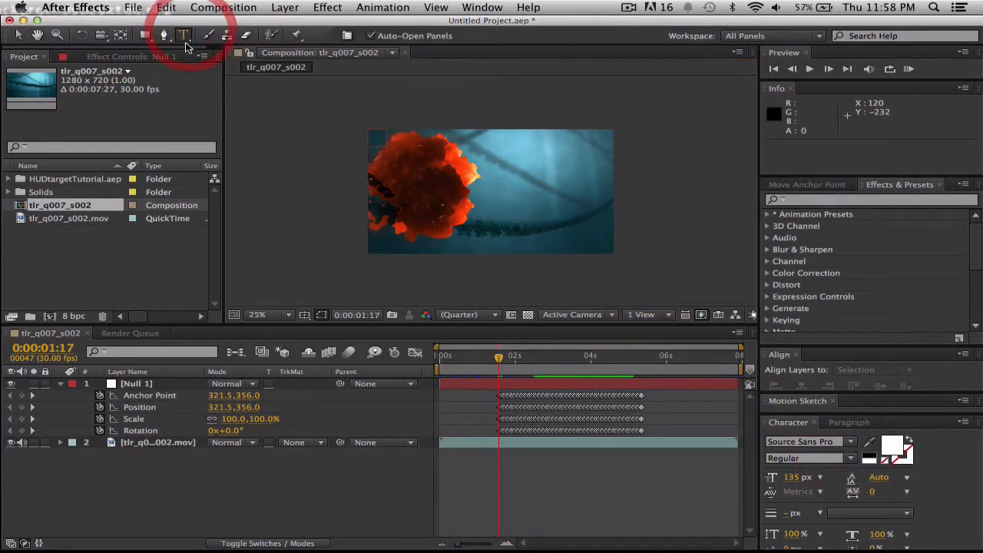
pyautogui.click(440, 178)
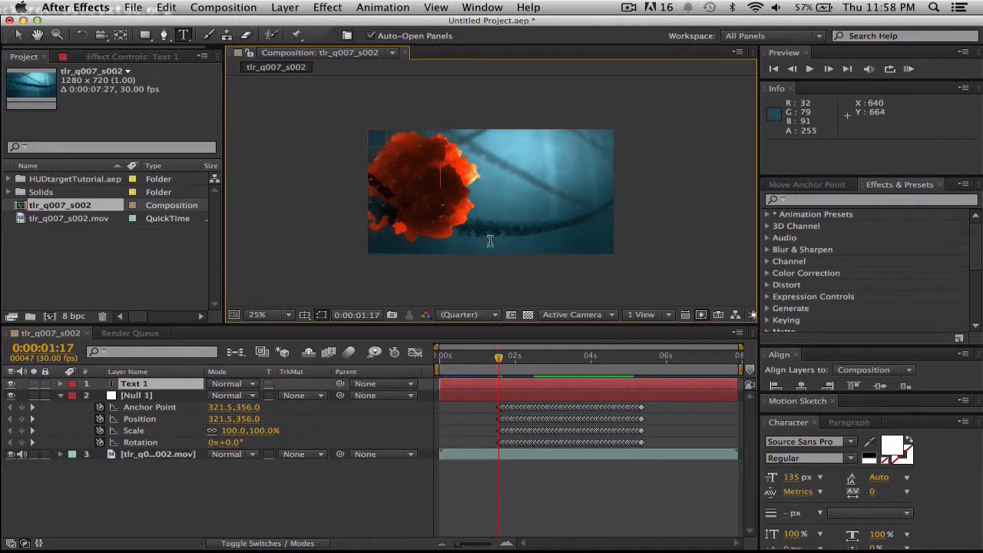
pyautogui.write('RNA ')
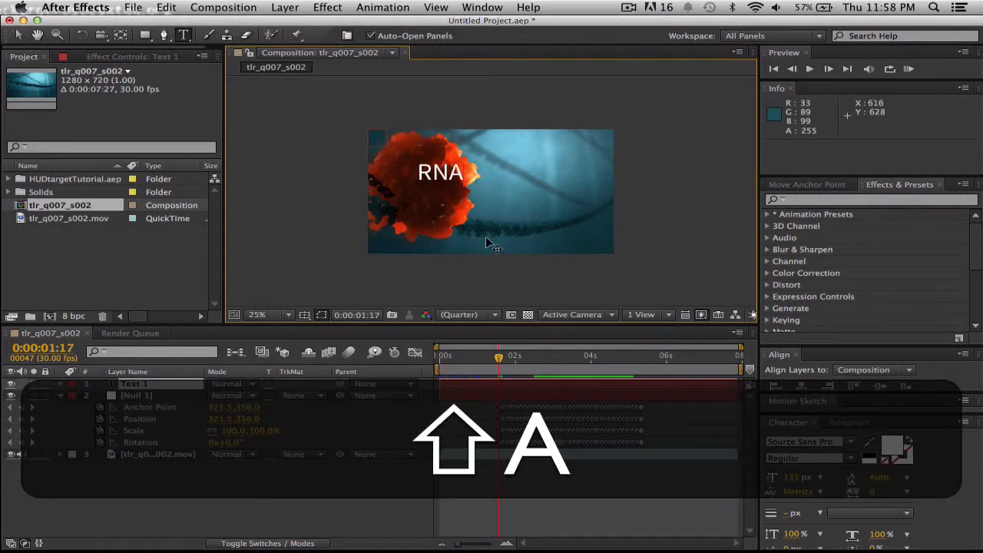
pyautogui.write('Poly')
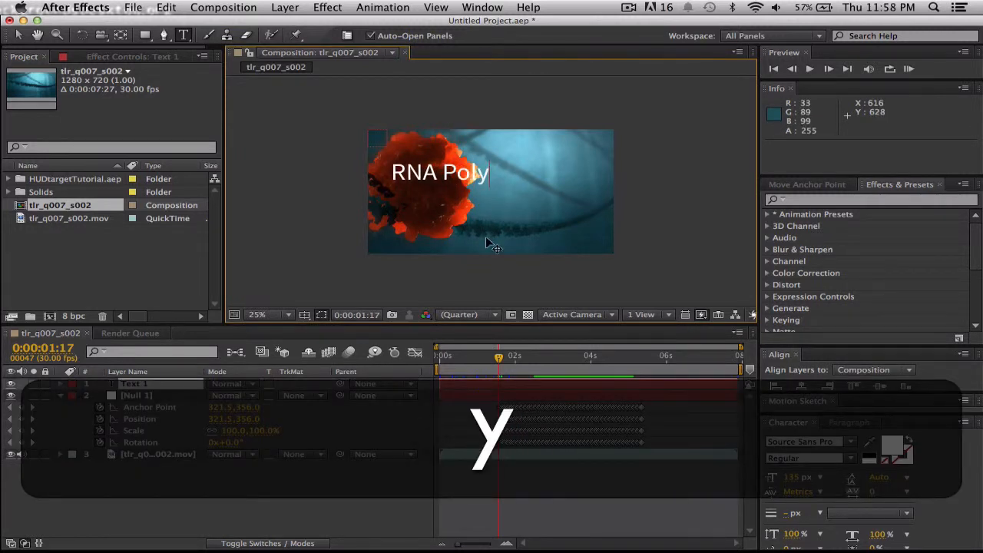
pyautogui.write('merase')
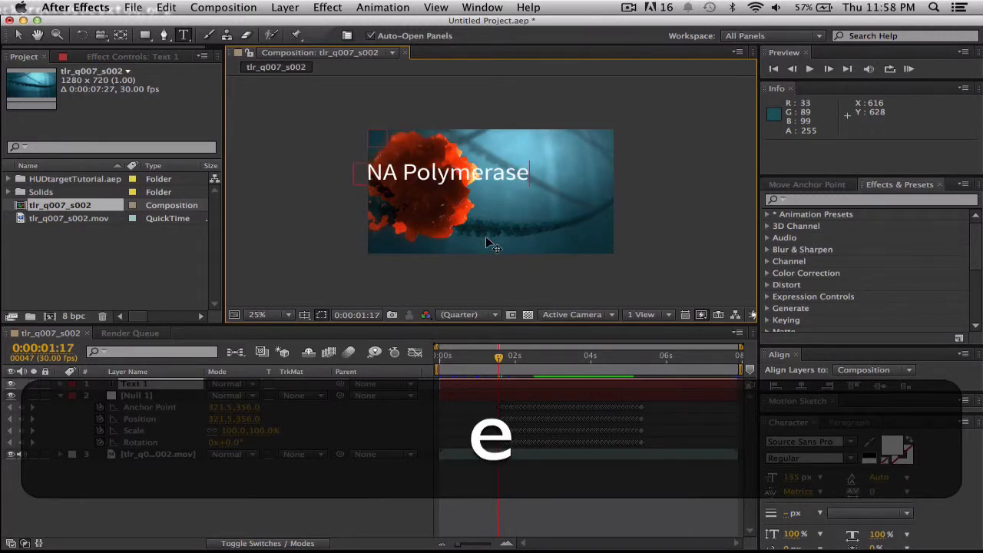
pyautogui.click(20, 36)
pyautogui.moveTo(418, 176); pyautogui.dragTo(448, 255)
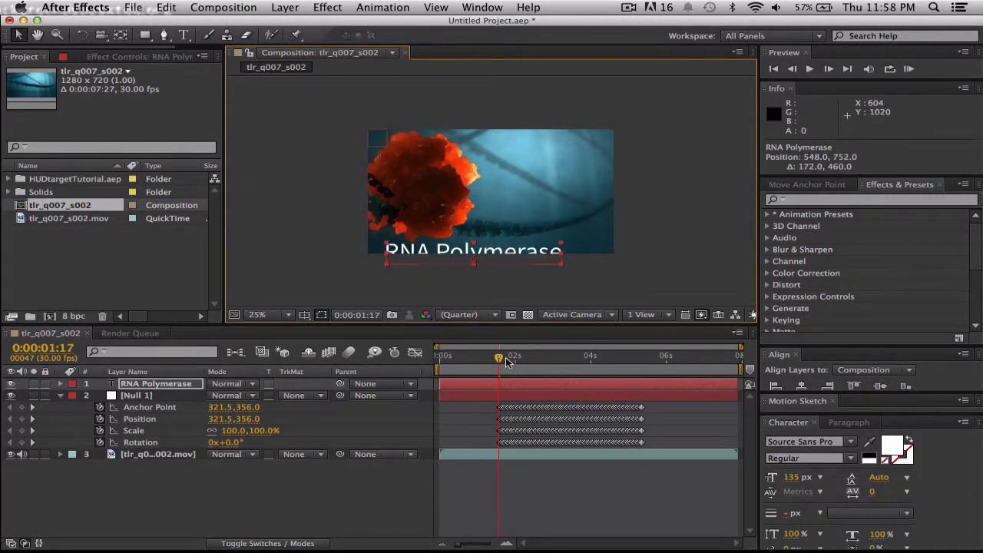
# Parent the RNA Polymerase text layer to the null with the current time at 0:00:01:16.
pyautogui.moveTo(501, 359); pyautogui.dragTo(601, 368)
pyautogui.moveTo(629, 371); pyautogui.dragTo(642, 371)
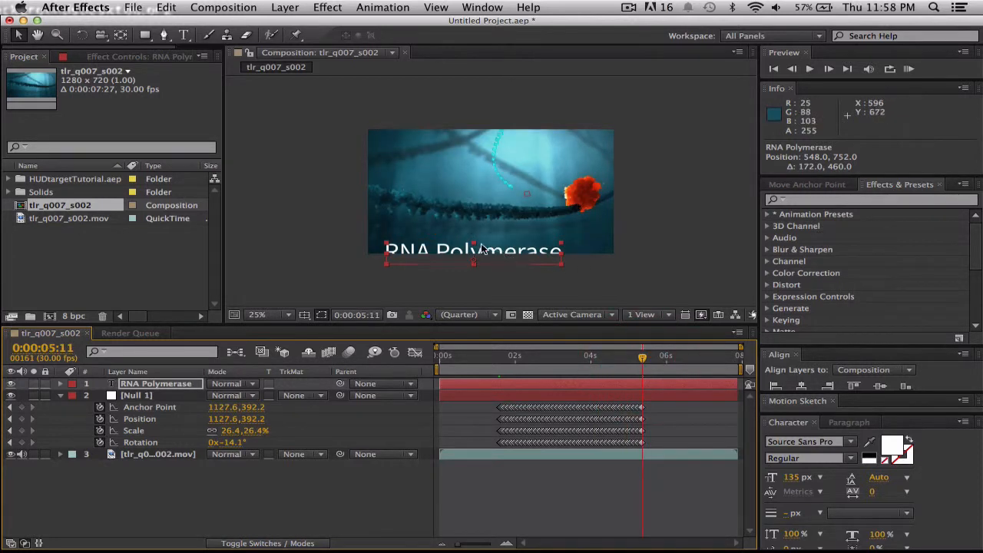
pyautogui.click(642, 360)
pyautogui.moveTo(642, 360); pyautogui.dragTo(499, 359)
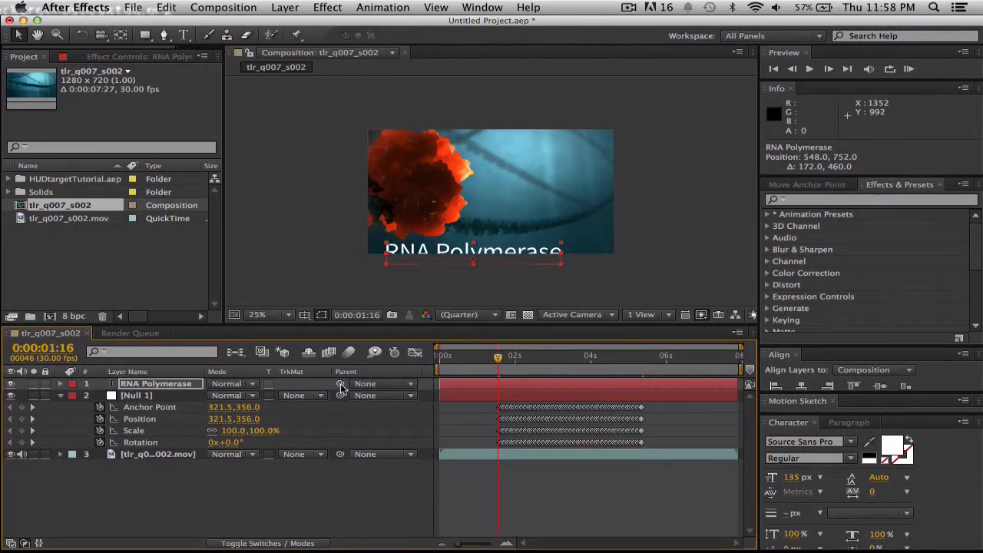
pyautogui.moveTo(341, 382); pyautogui.dragTo(130, 400)
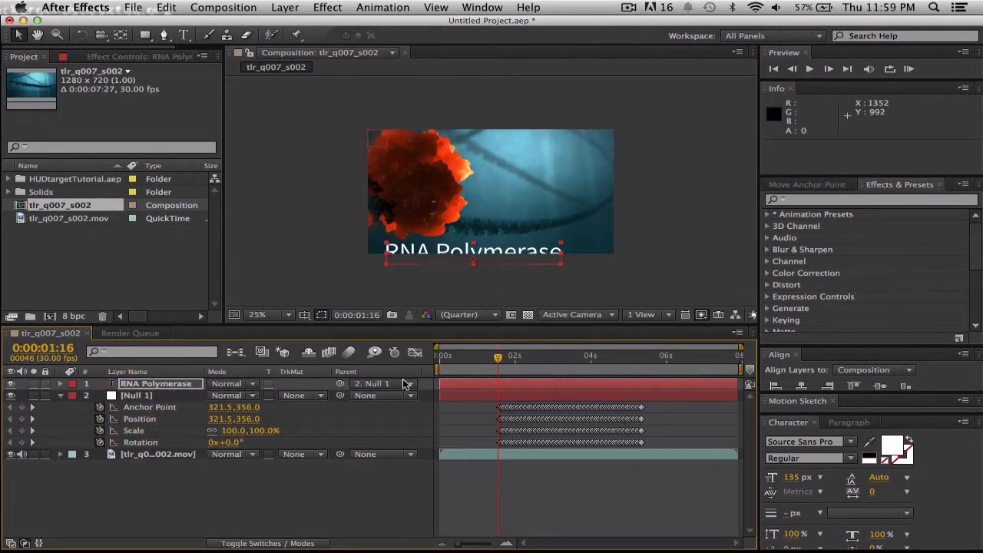
# Play the composition to check how the text follows the fireball, and set the current time to 0:00:05:10.
pyautogui.press('space')
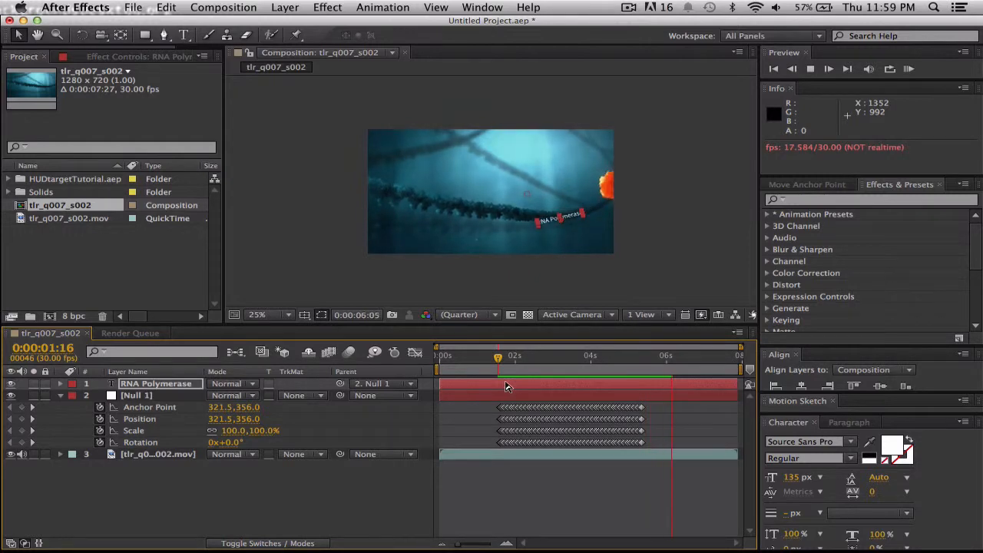
pyautogui.press('space')
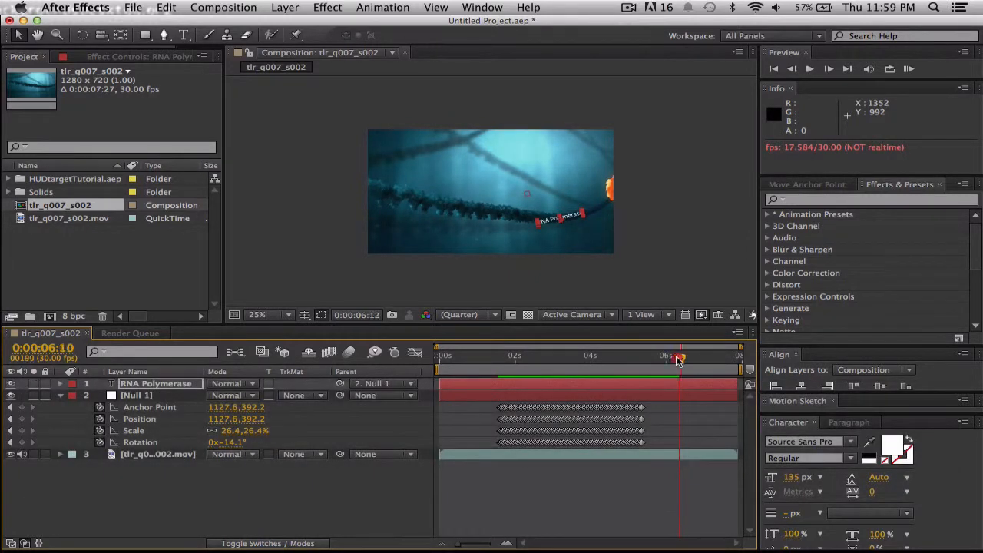
pyautogui.moveTo(678, 358); pyautogui.dragTo(642, 361)
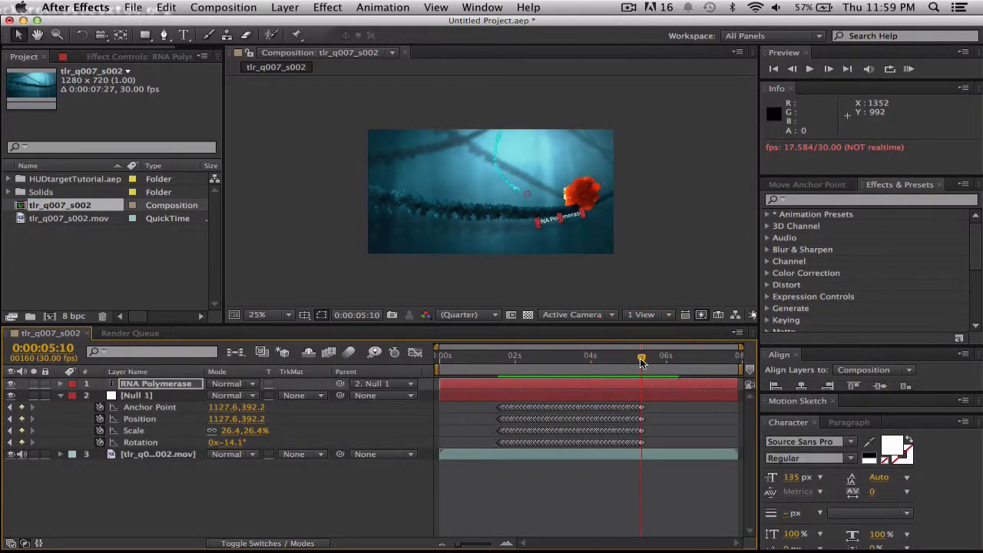
# Delete all Anchor Point and Rotation keyframes from the null, keeping its Position and Scale keyframes.
pyautogui.moveTo(653, 405); pyautogui.dragTo(492, 410)
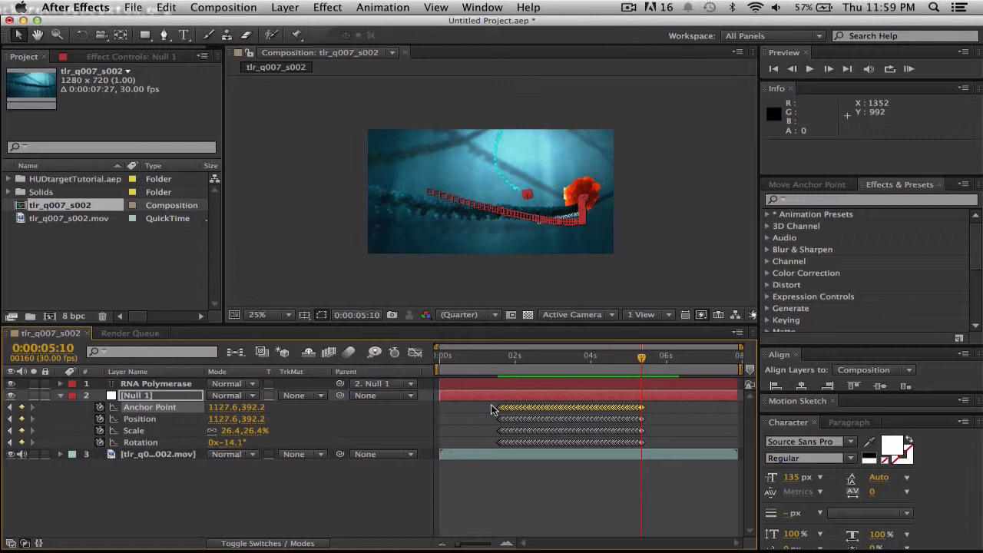
pyautogui.press('BackSpace')
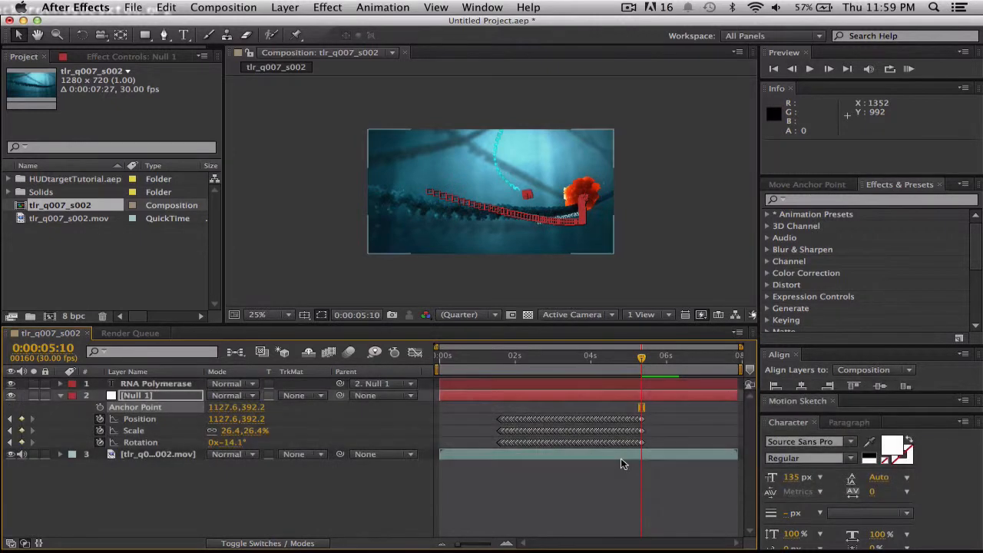
pyautogui.moveTo(649, 445); pyautogui.dragTo(487, 436)
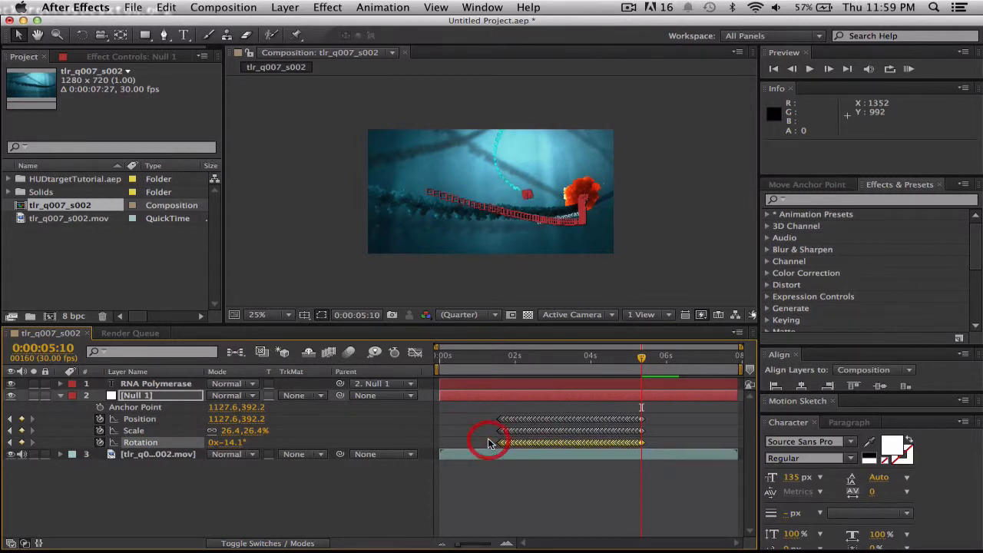
pyautogui.press('BackSpace')
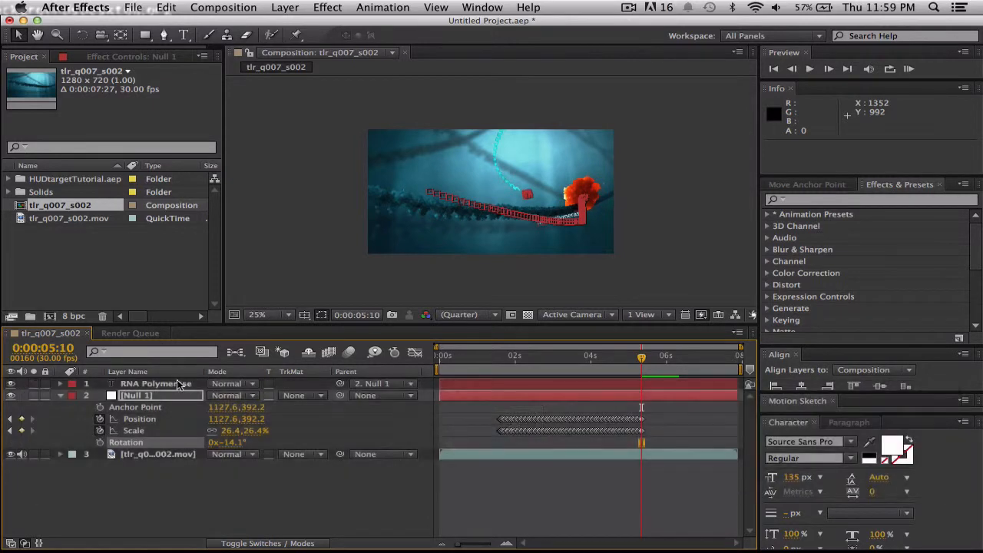
# Set the RNA Polymerase text layer's rotation to 13° so the label reads level at 0:00:05:10.
pyautogui.click(157, 383)
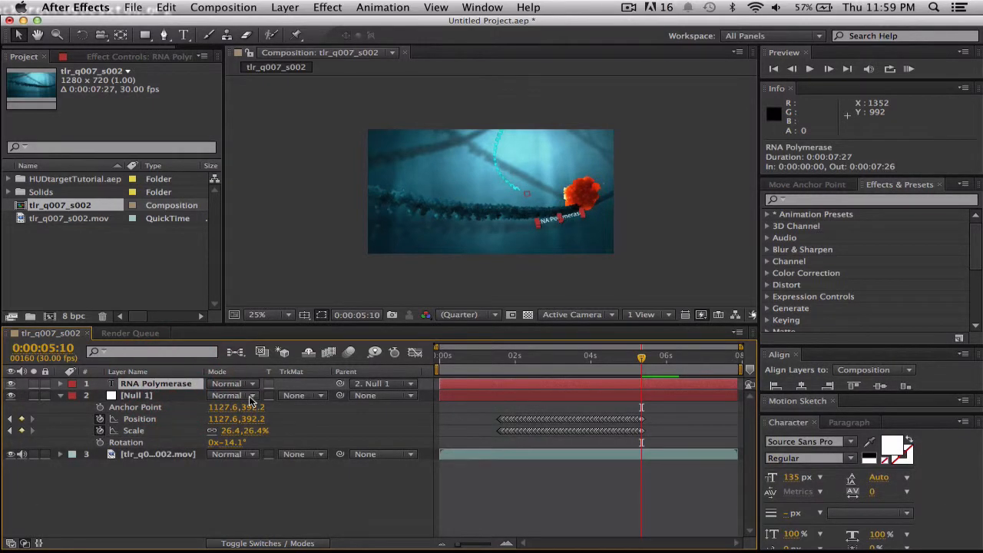
pyautogui.press('r')
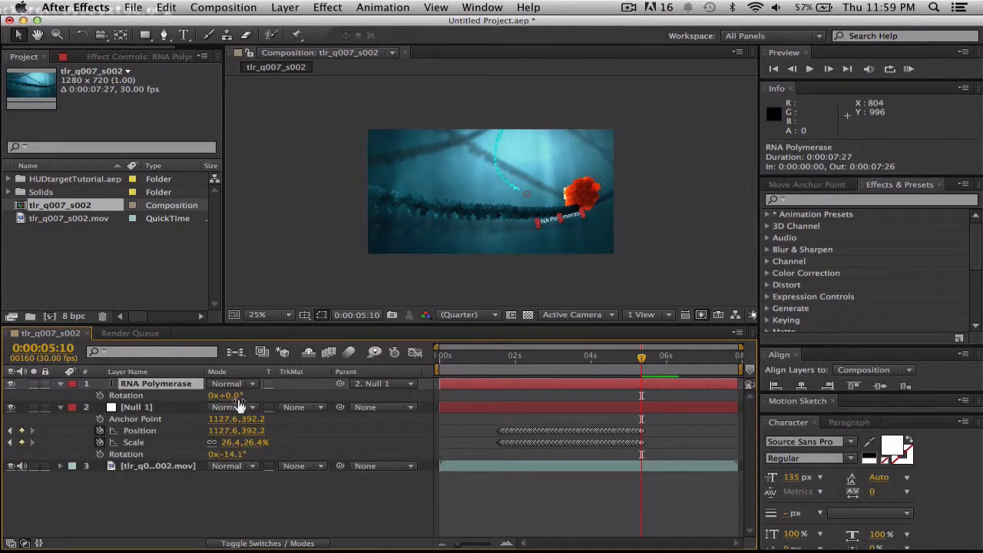
pyautogui.moveTo(229, 395); pyautogui.dragTo(238, 395)
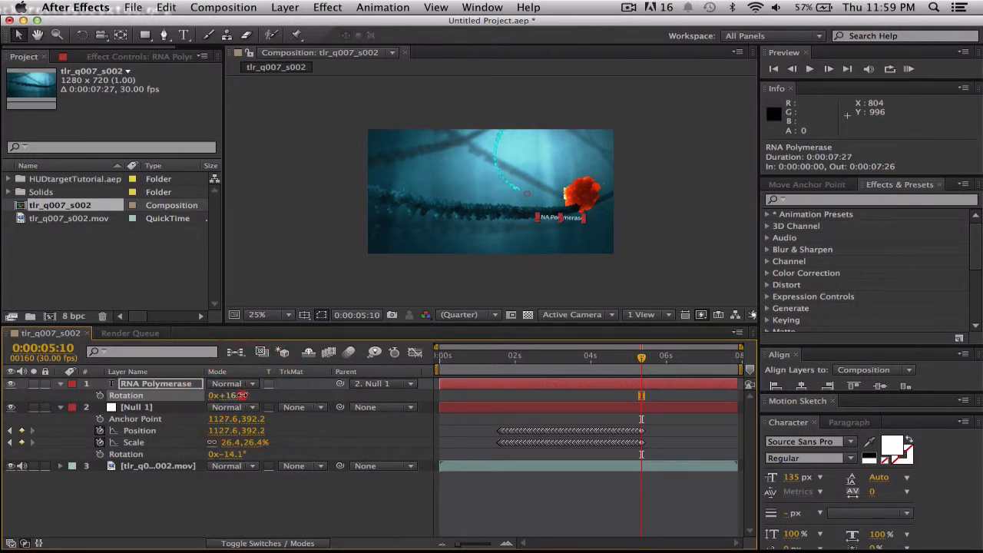
pyautogui.click(238, 394)
pyautogui.click(238, 400)
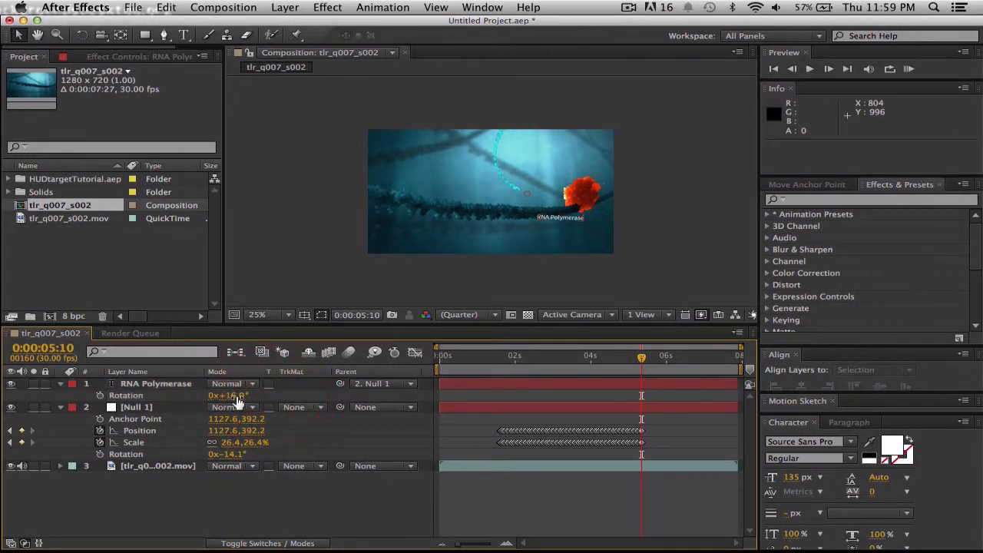
pyautogui.click(235, 397)
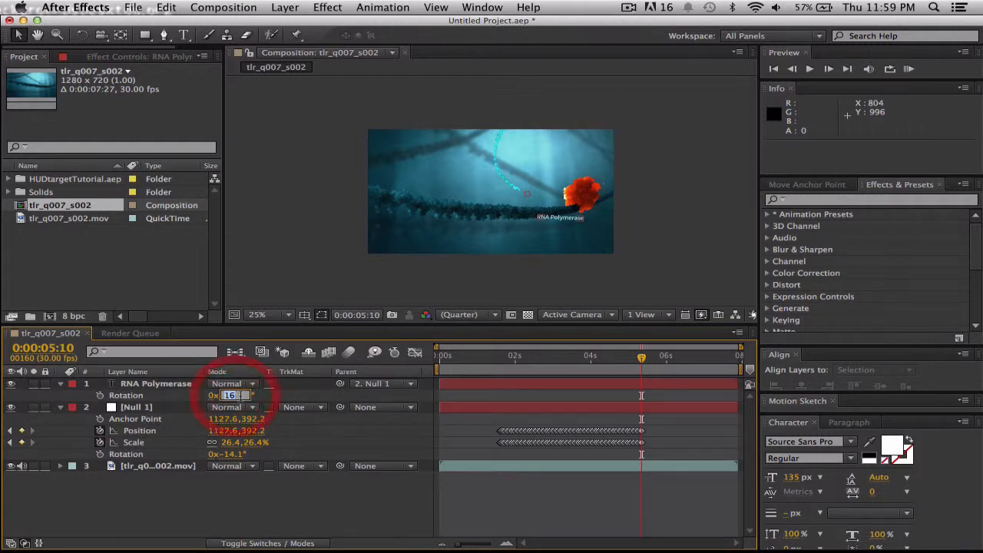
pyautogui.click(277, 400)
pyautogui.click(232, 395)
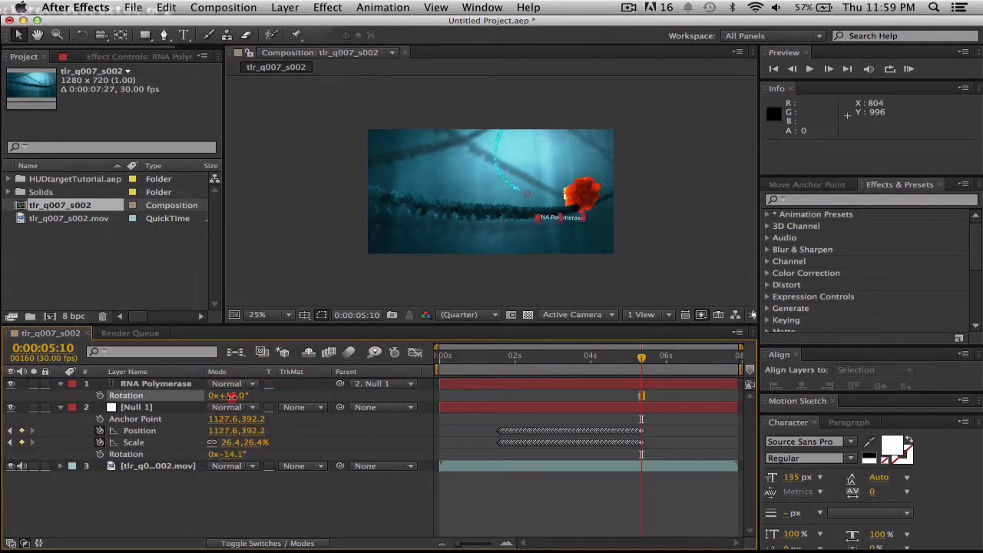
pyautogui.moveTo(233, 397); pyautogui.dragTo(235, 399)
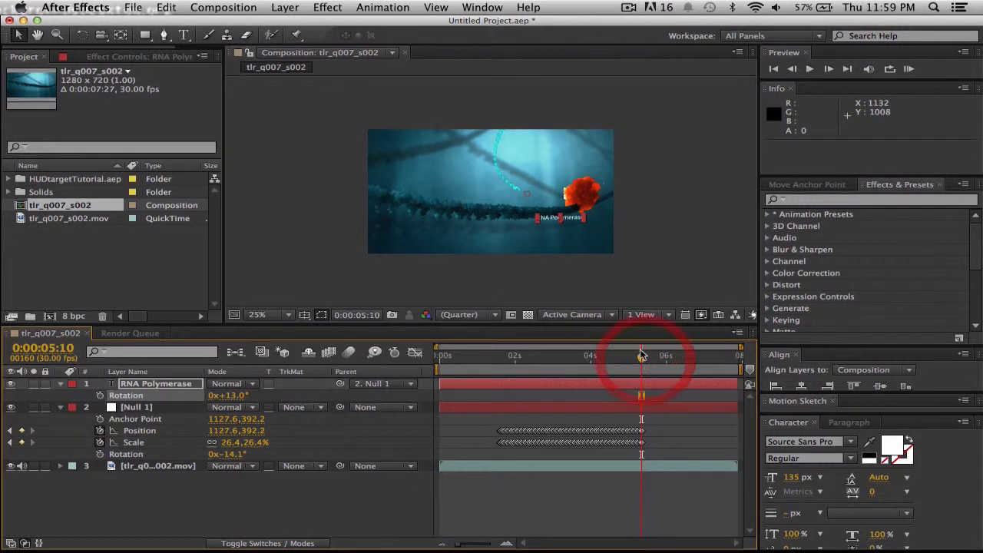
# Move the RNA Polymerase text beneath the fireball to about position 695, 851 and play the composition from 0:00:01:16.
pyautogui.moveTo(573, 218); pyautogui.dragTo(573, 216)
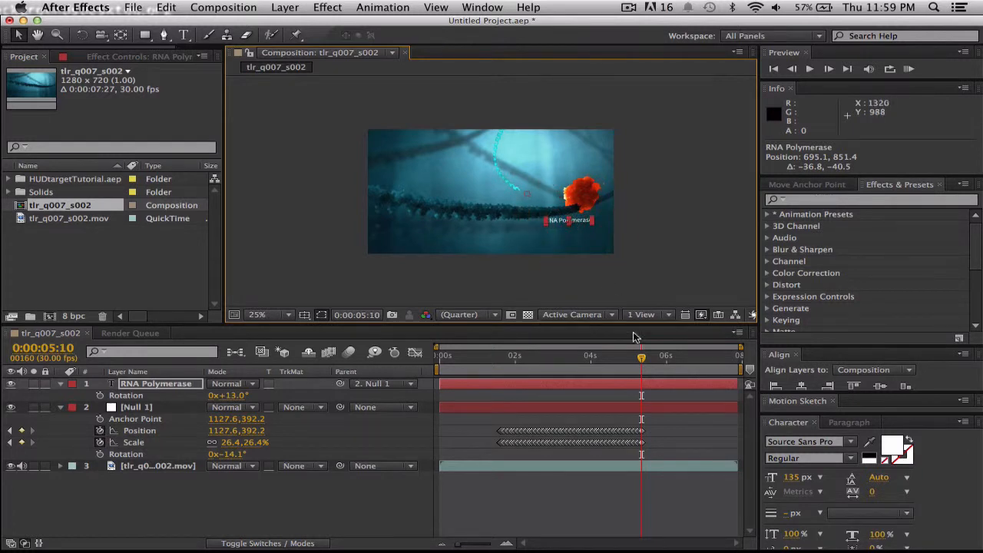
pyautogui.click(663, 264)
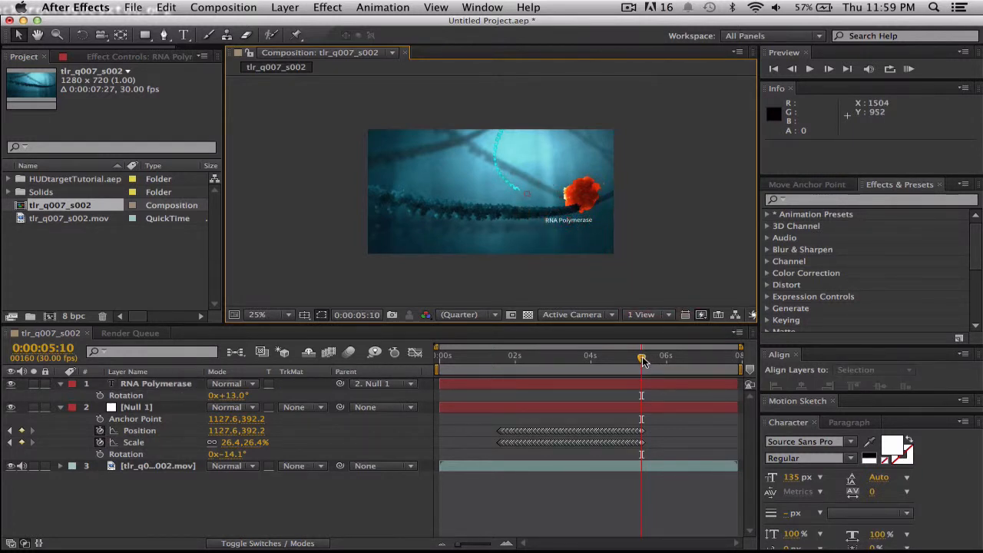
pyautogui.moveTo(644, 361); pyautogui.dragTo(498, 358)
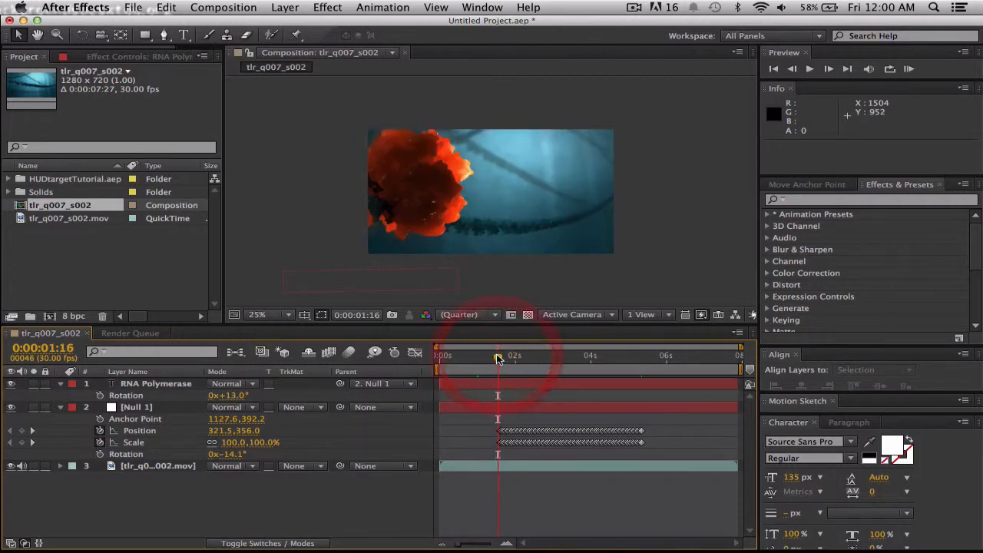
pyautogui.press('space')
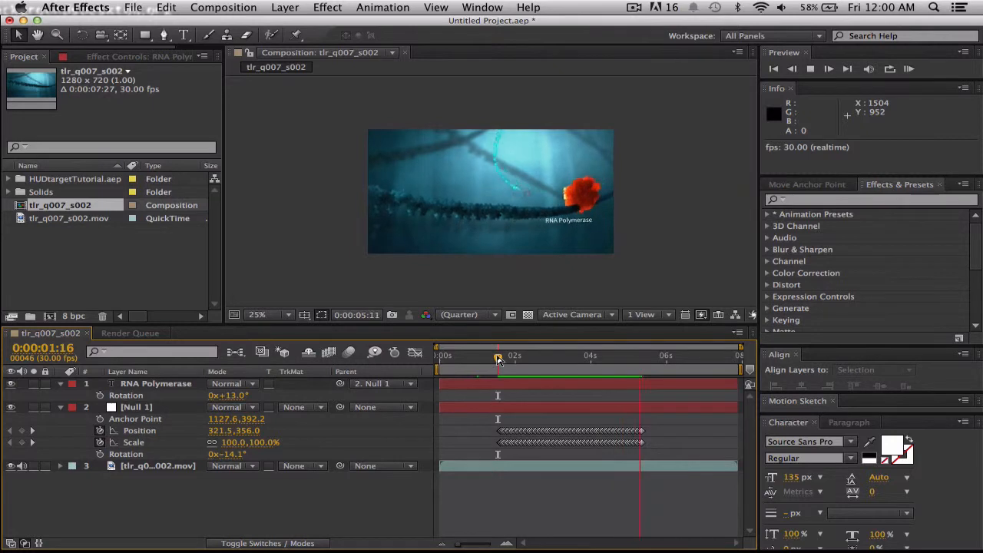
pyautogui.press('space')
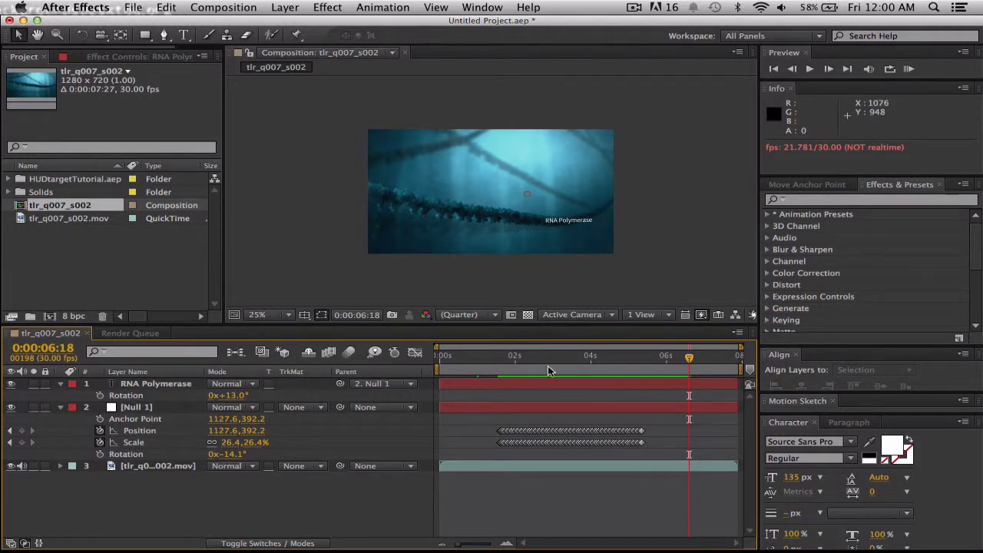
# Set the RNA Polymerase text's font size to 156 px and its font family to Raleway, with the current time at 0:00:05:12.
pyautogui.click(530, 384)
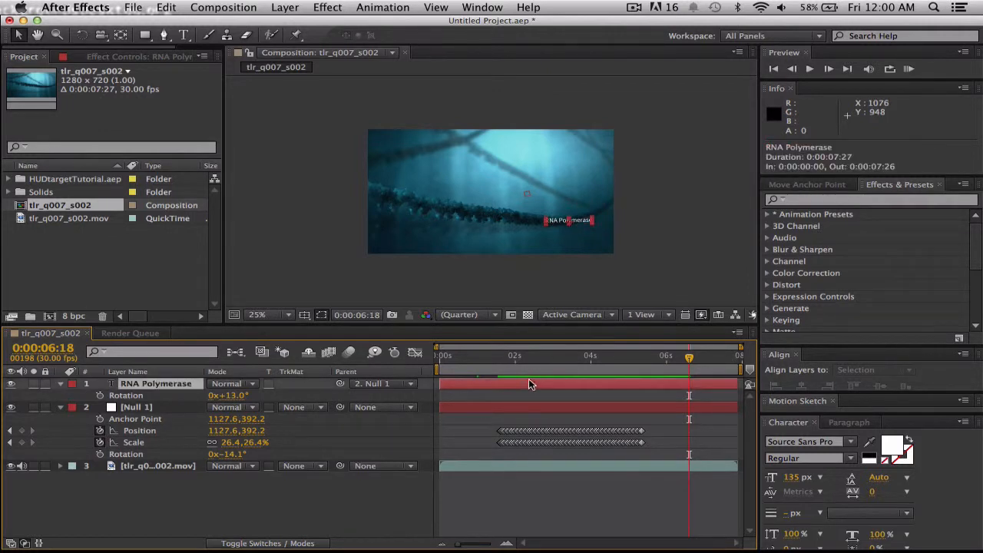
pyautogui.click(794, 479)
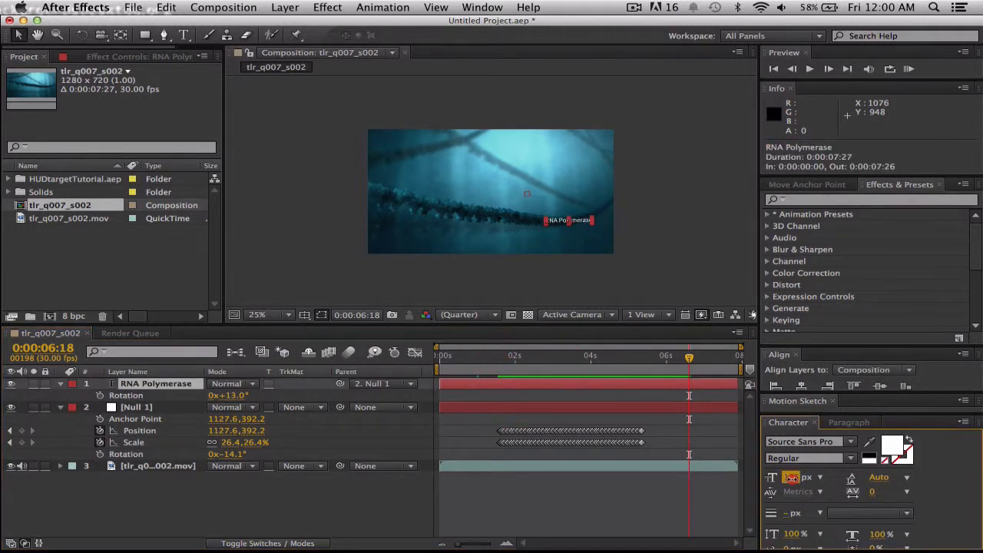
pyautogui.press('Return')
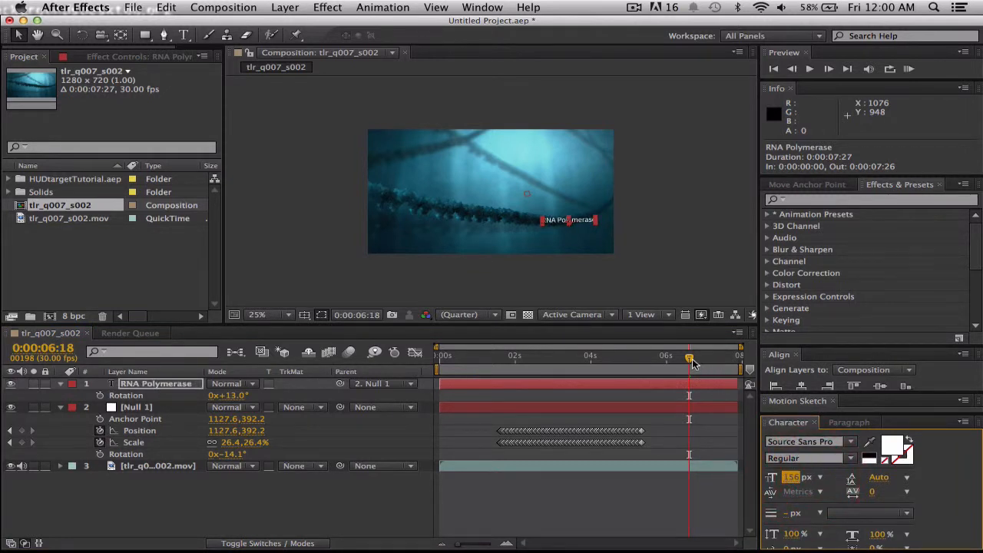
pyautogui.moveTo(690, 358); pyautogui.dragTo(645, 356)
pyautogui.click(822, 441)
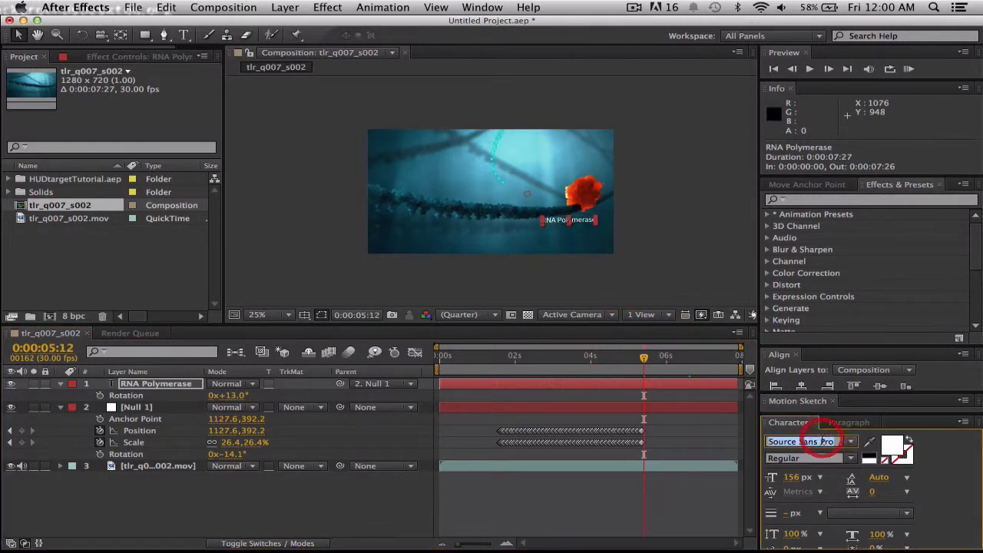
pyautogui.write('Raleway')
pyautogui.press('Return')
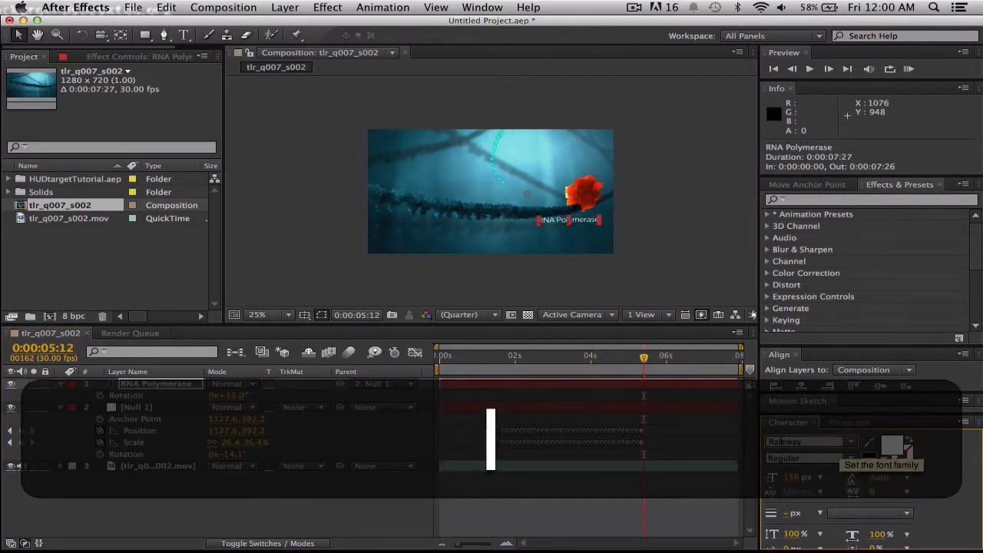
pyautogui.click(817, 459)
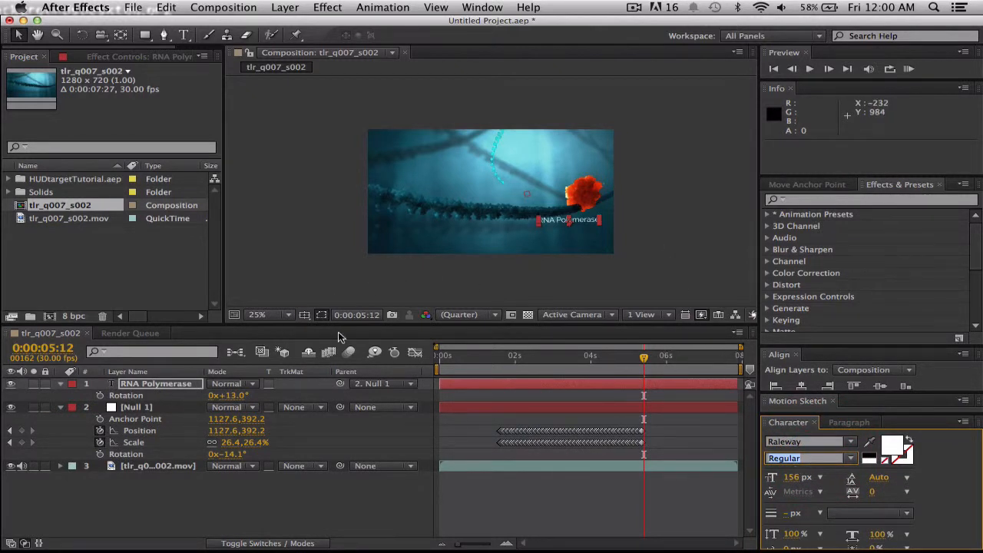
# Show the title/action safe guides and shift the RNA Polymerase text left to fit within the title-safe area.
pyautogui.click(305, 316)
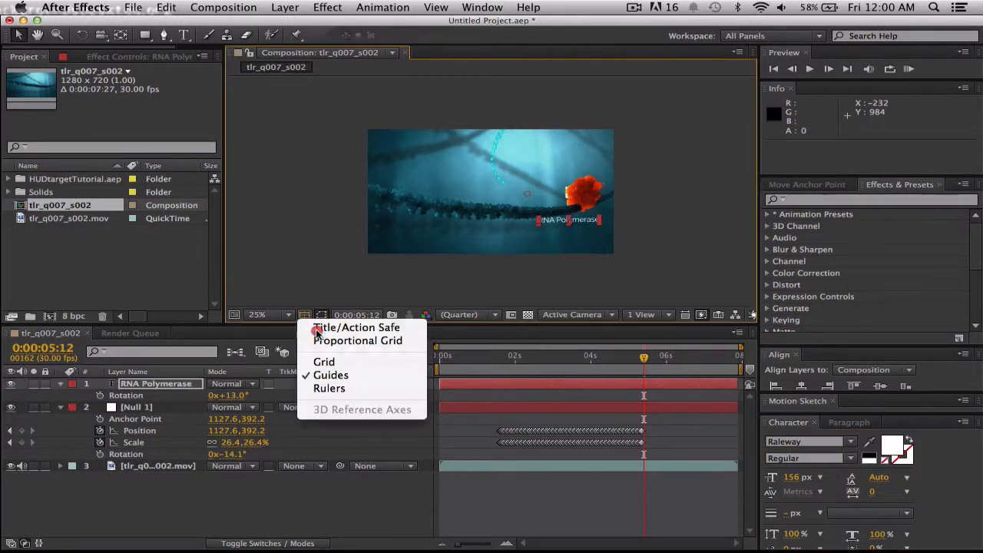
pyautogui.click(322, 328)
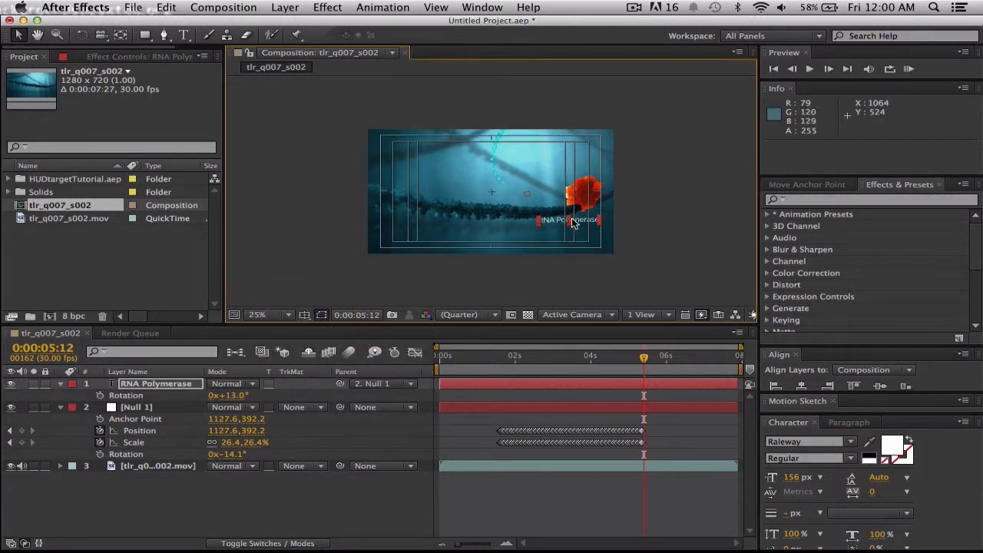
pyautogui.moveTo(574, 220); pyautogui.dragTo(561, 221)
pyautogui.click(636, 240)
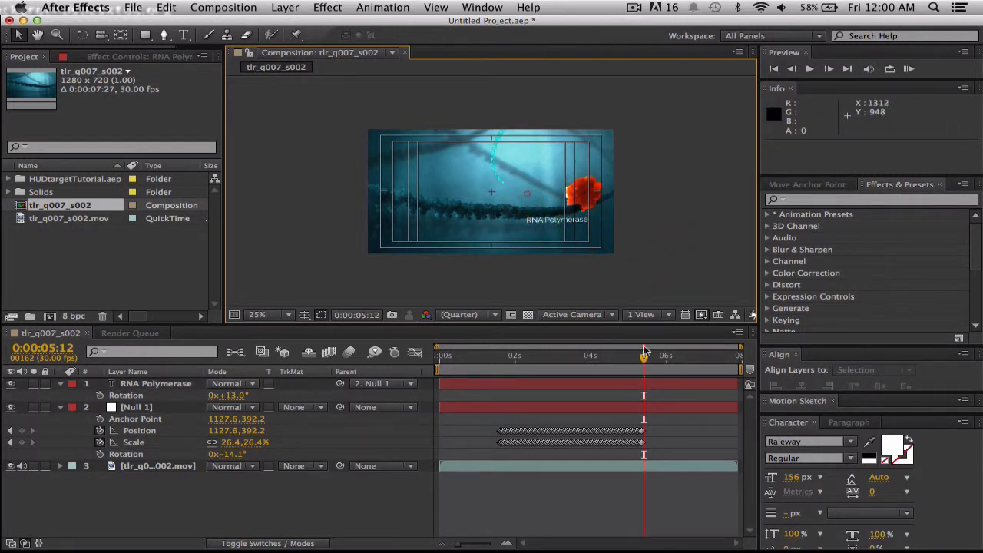
# Go to 0:00:01:15 and reveal only the null's keyframed properties and the text layer's Opacity.
pyautogui.moveTo(646, 358); pyautogui.dragTo(501, 353)
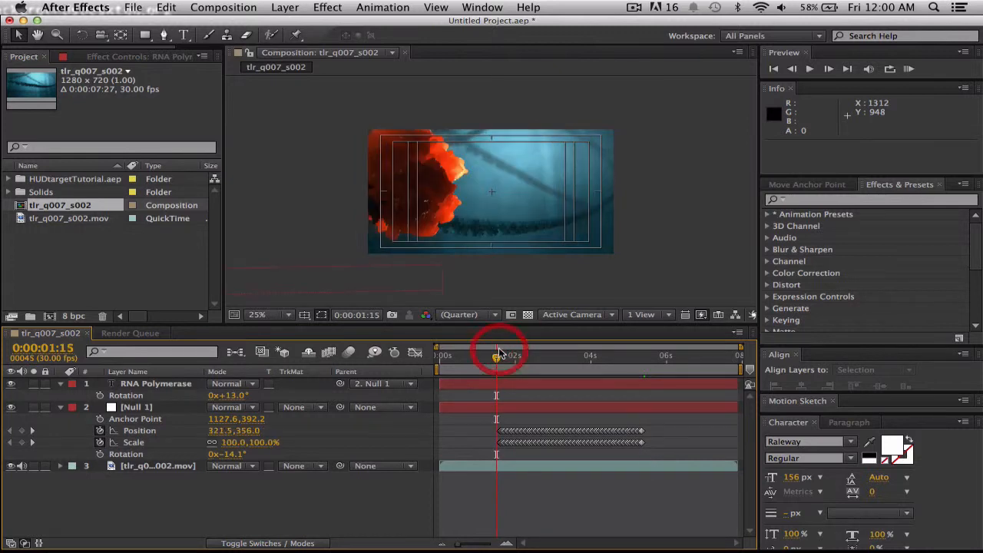
pyautogui.click(60, 407)
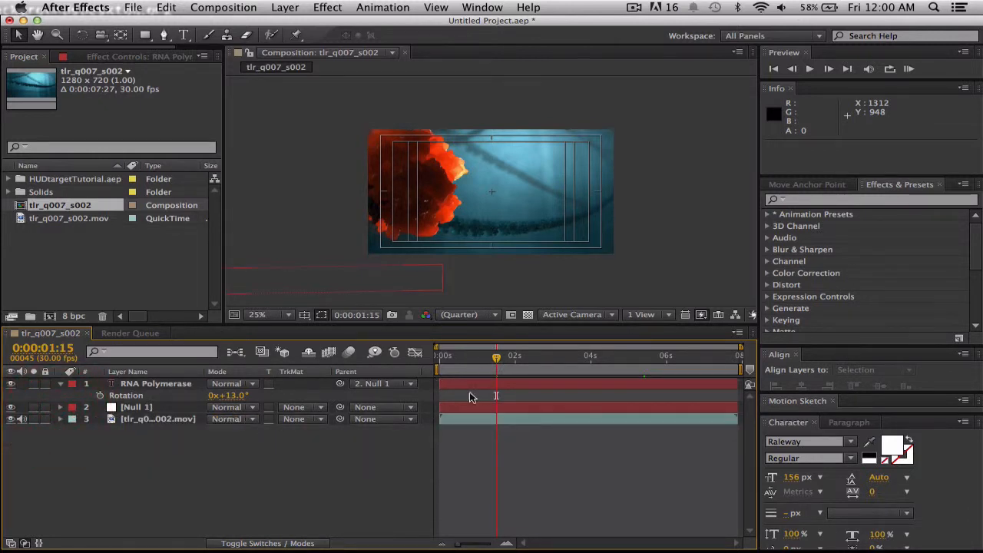
pyautogui.press('u')
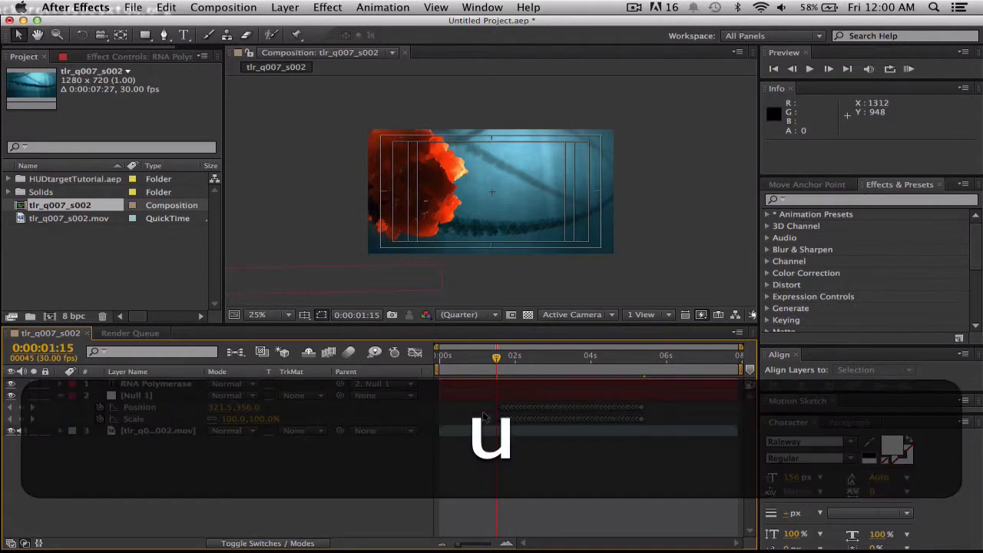
pyautogui.click(493, 380)
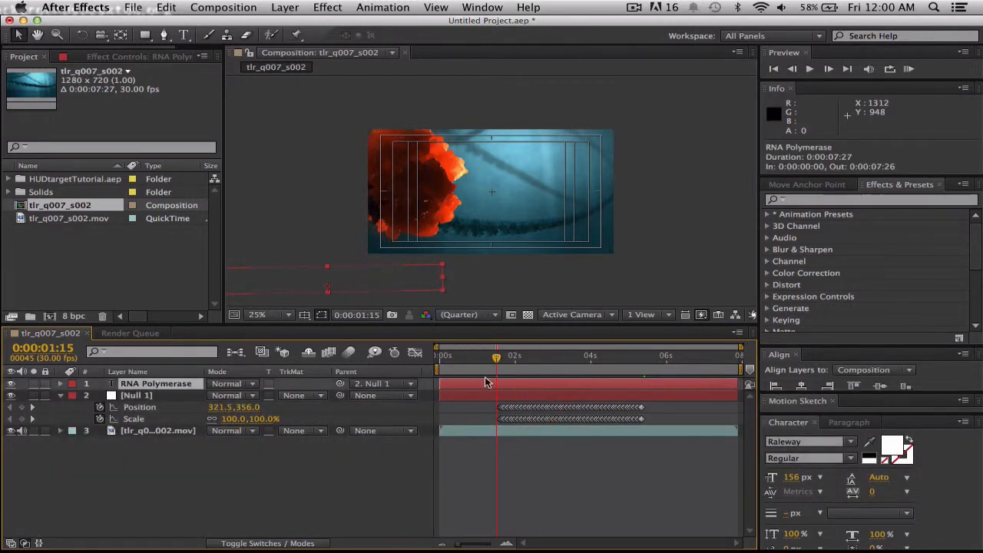
pyautogui.press('t')
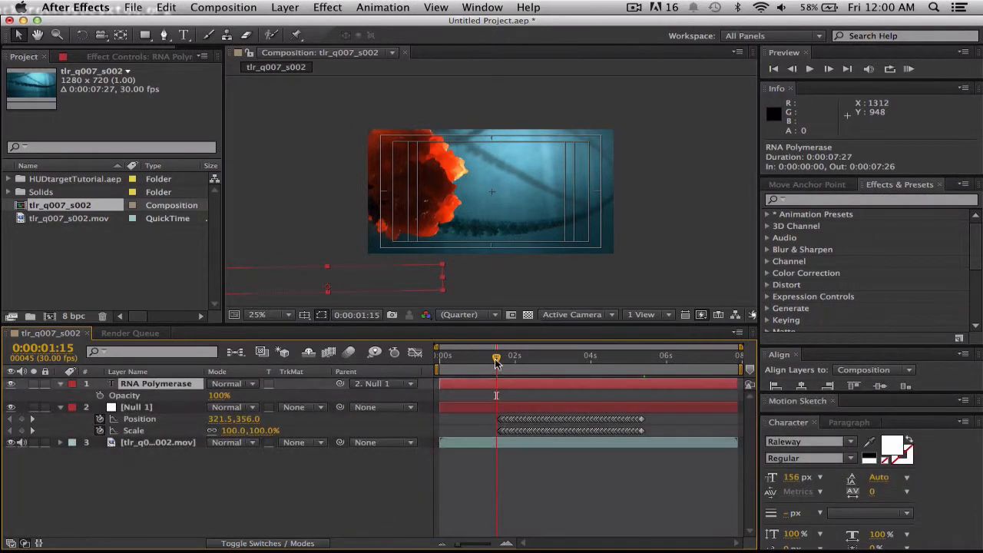
# Play the composition to check the label's movement, and set the current time to 0:00:01:16.
pyautogui.moveTo(496, 362); pyautogui.dragTo(500, 361)
pyautogui.press('space')
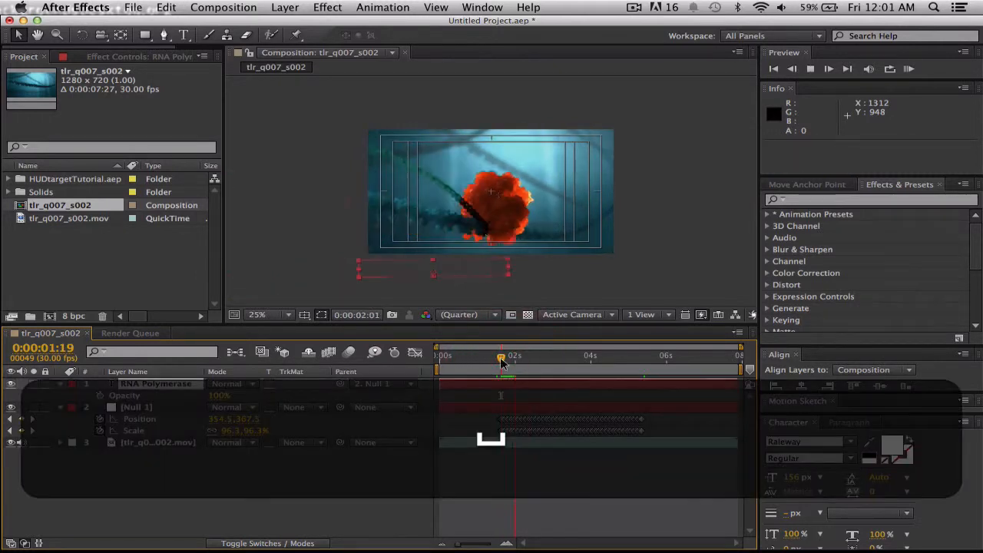
pyautogui.press('space')
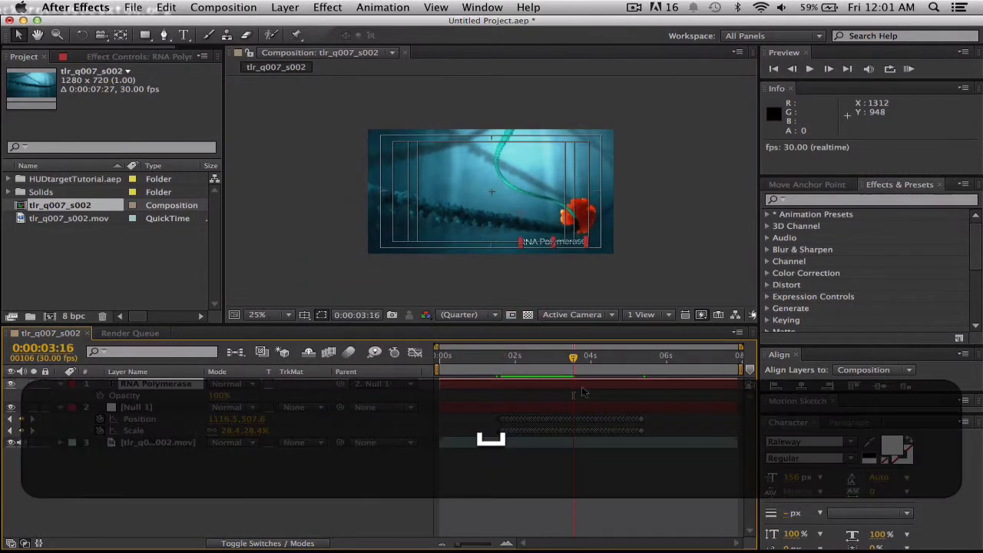
pyautogui.moveTo(574, 358); pyautogui.dragTo(498, 369)
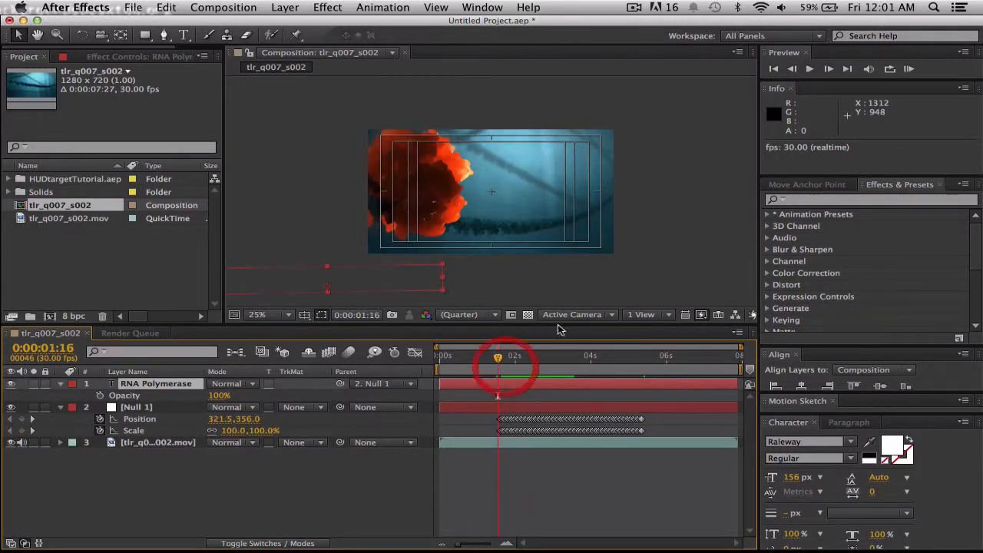
# Search the effects for "Fast" and apply Fast Blur to the RNA Polymerase text layer.
pyautogui.click(834, 198)
pyautogui.write('Fast')
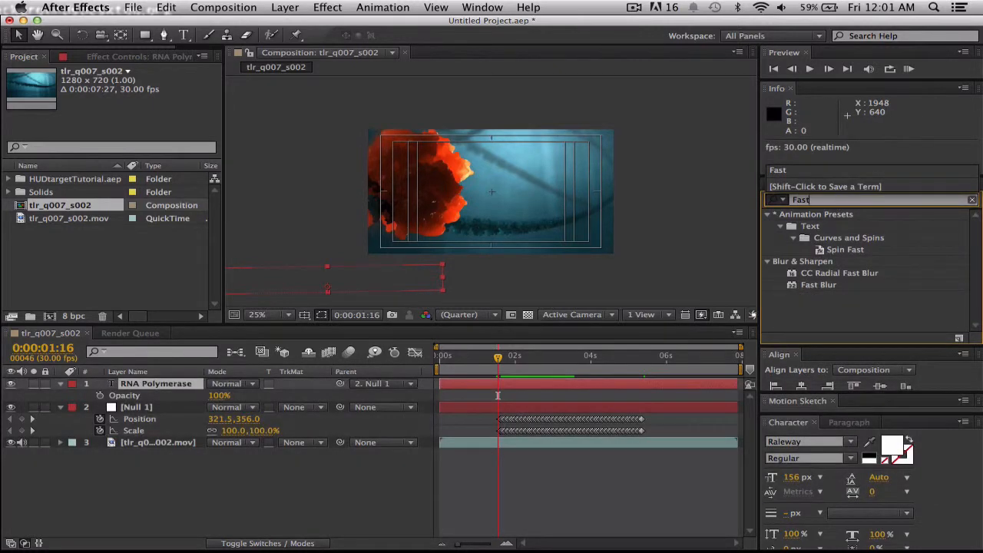
pyautogui.moveTo(819, 286); pyautogui.dragTo(545, 387)
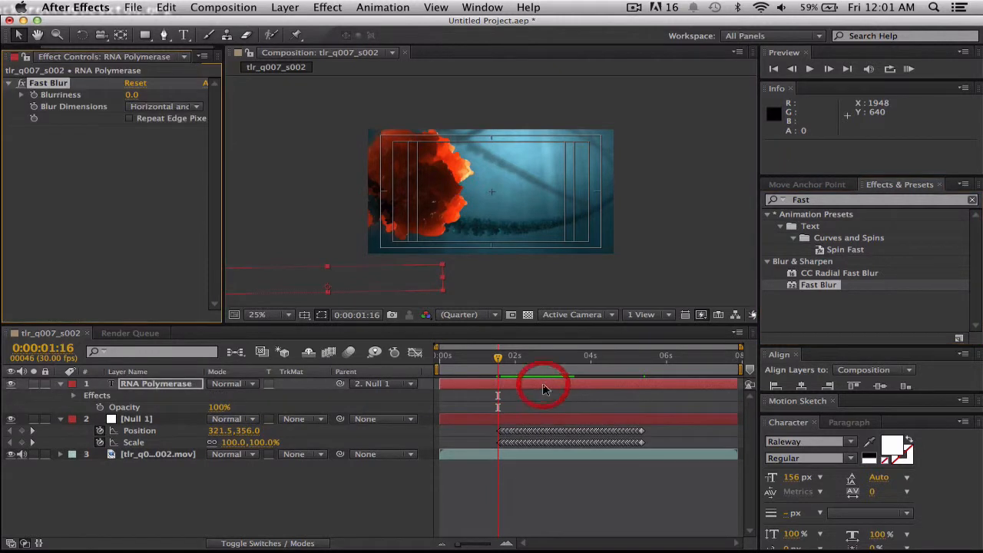
# Go to 0:00:02:22 and set the Fast Blur Blurriness on the RNA Polymerase text layer to 70.
pyautogui.moveTo(498, 363); pyautogui.dragTo(544, 361)
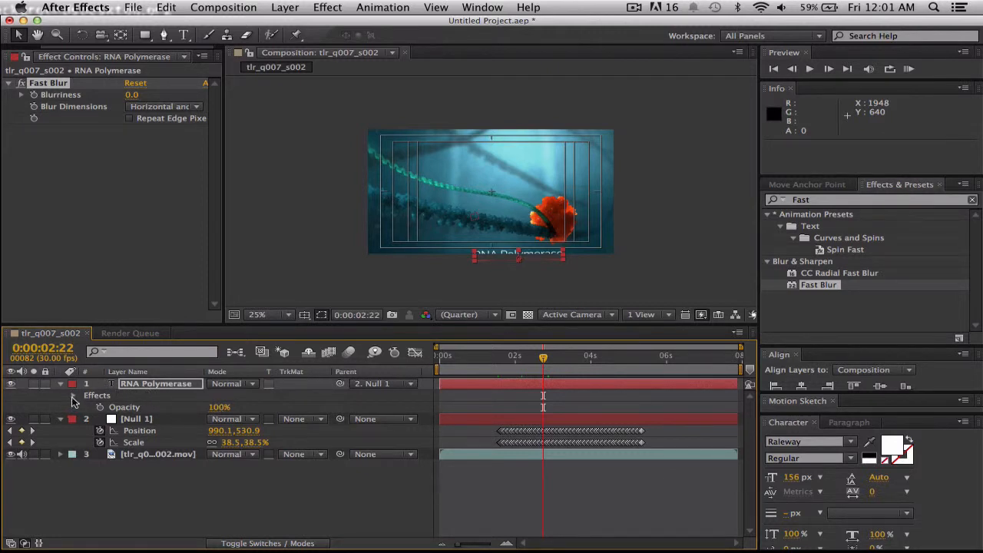
pyautogui.click(73, 397)
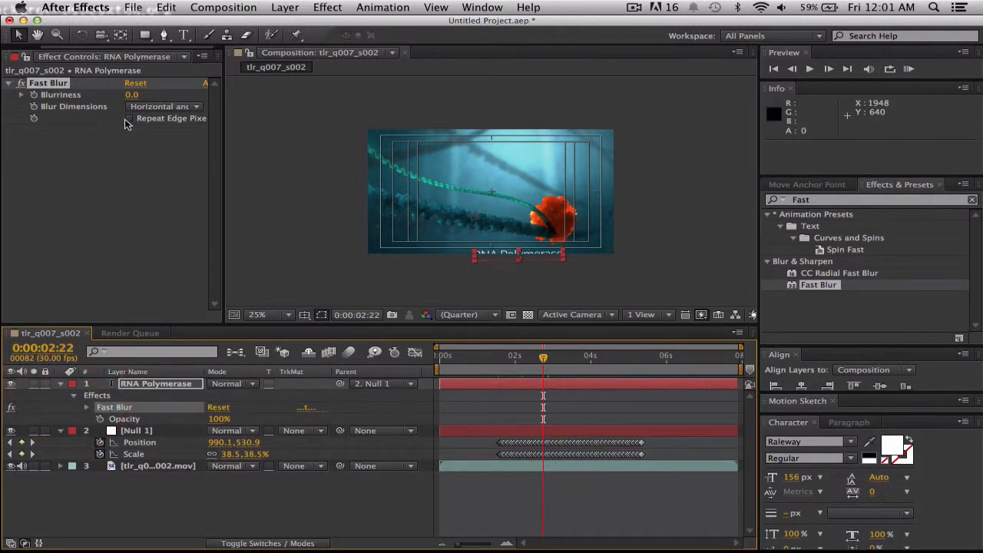
pyautogui.moveTo(131, 93); pyautogui.dragTo(186, 94)
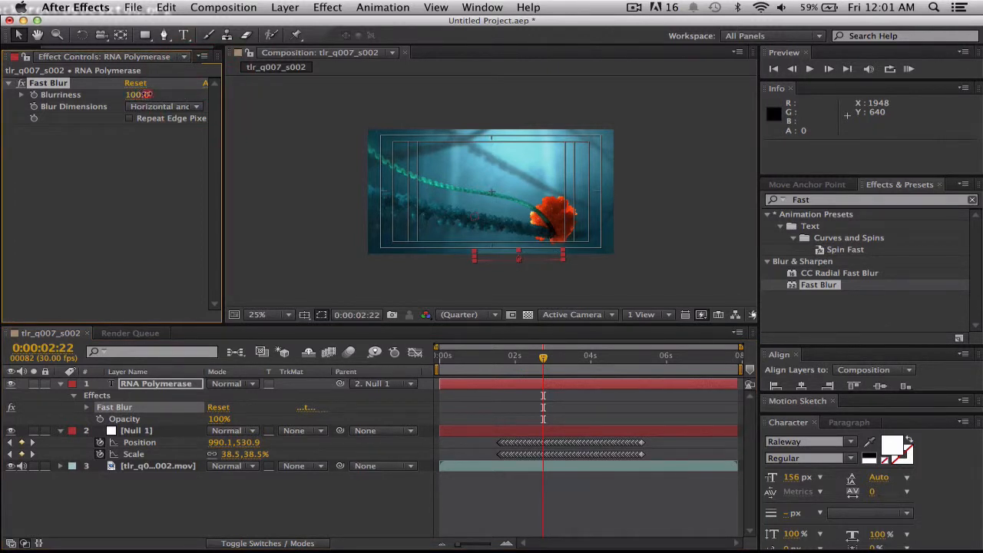
pyautogui.click(142, 94)
pyautogui.write('70')
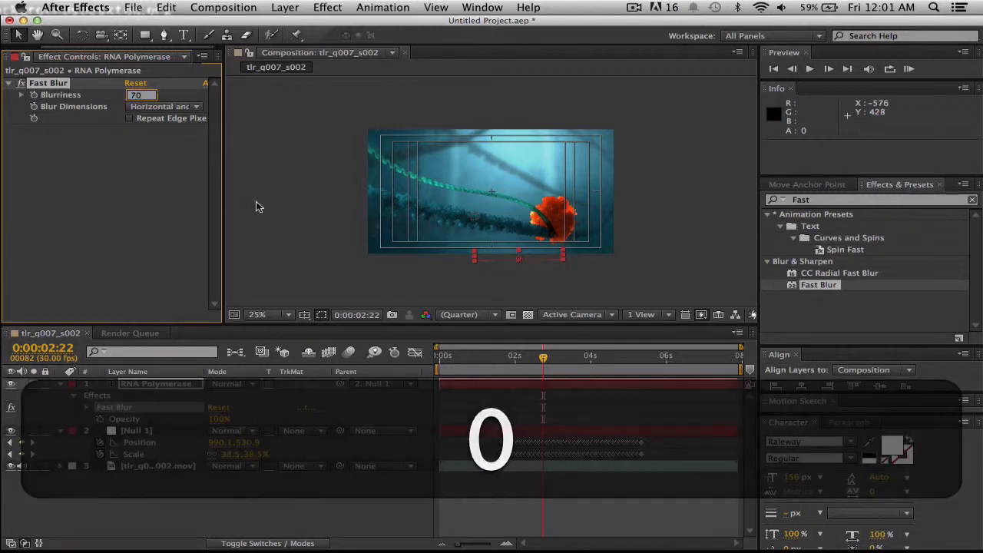
pyautogui.click(284, 217)
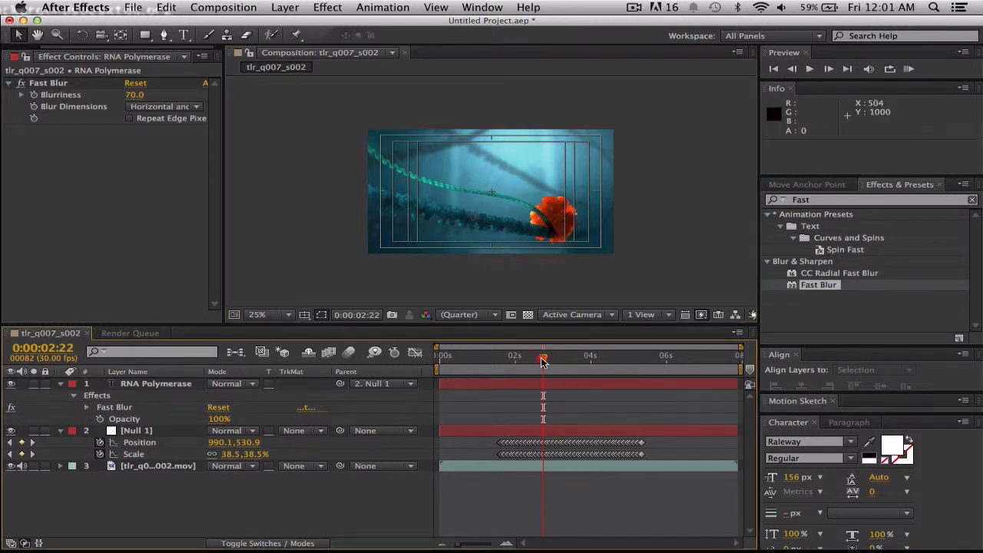
# Keyframe the Fast Blur Blurriness at 70 on 0:00:02:17 and at 0 on 0:00:03:08.
pyautogui.moveTo(543, 364); pyautogui.dragTo(535, 364)
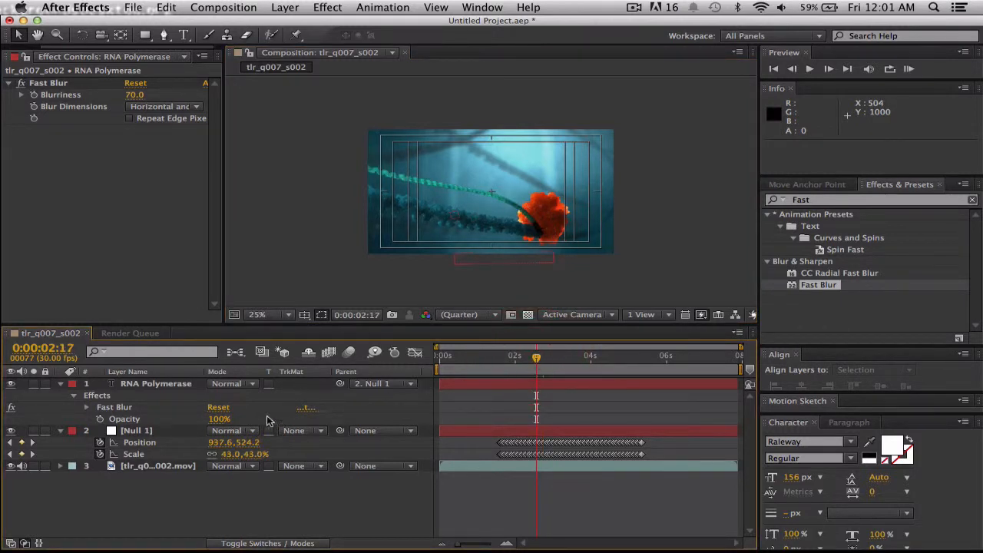
pyautogui.click(49, 83)
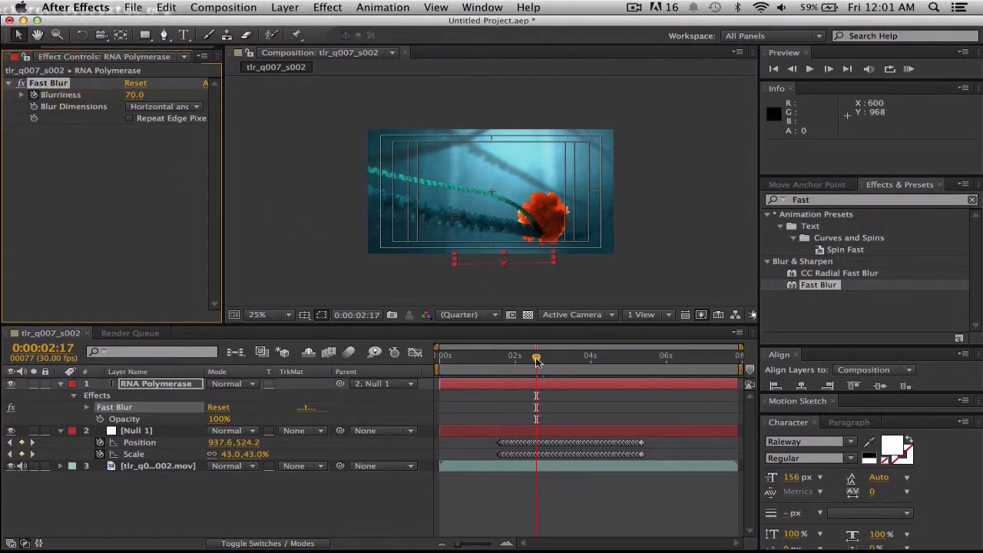
pyautogui.moveTo(539, 362); pyautogui.dragTo(563, 361)
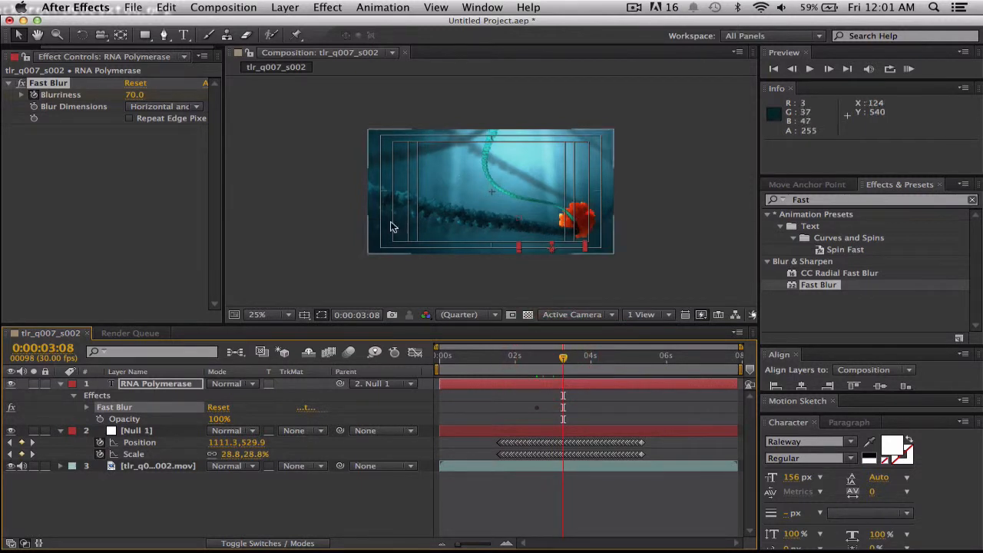
pyautogui.moveTo(132, 94); pyautogui.dragTo(8, 86)
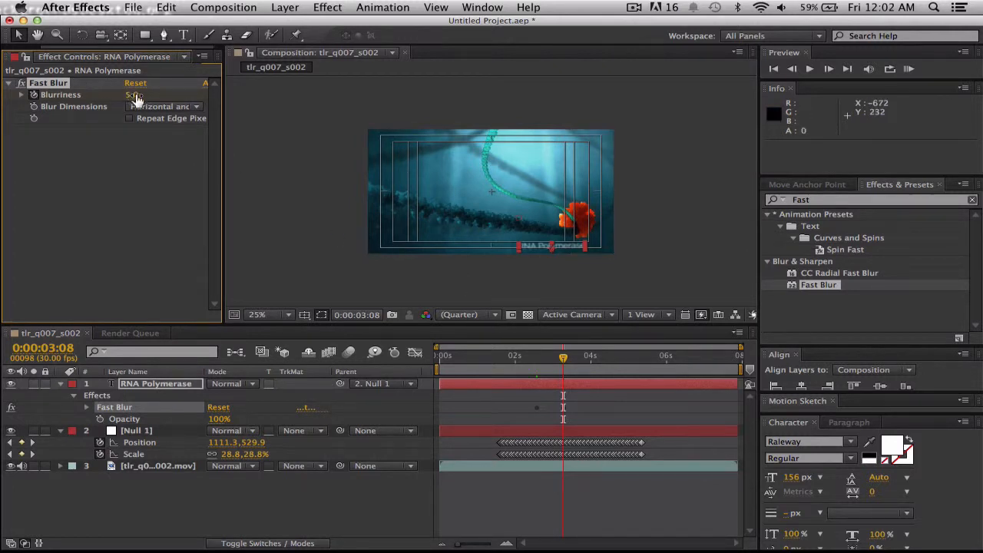
pyautogui.moveTo(132, 95); pyautogui.dragTo(34, 80)
# Play the composition from 0:00:02:01 to check how the label comes into focus.
pyautogui.moveTo(563, 362); pyautogui.dragTo(517, 361)
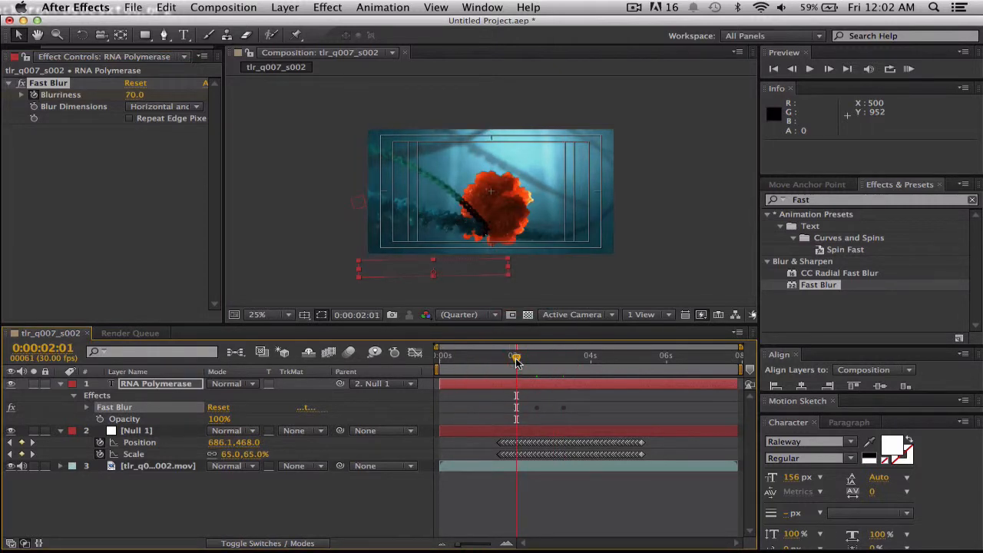
pyautogui.press('space')
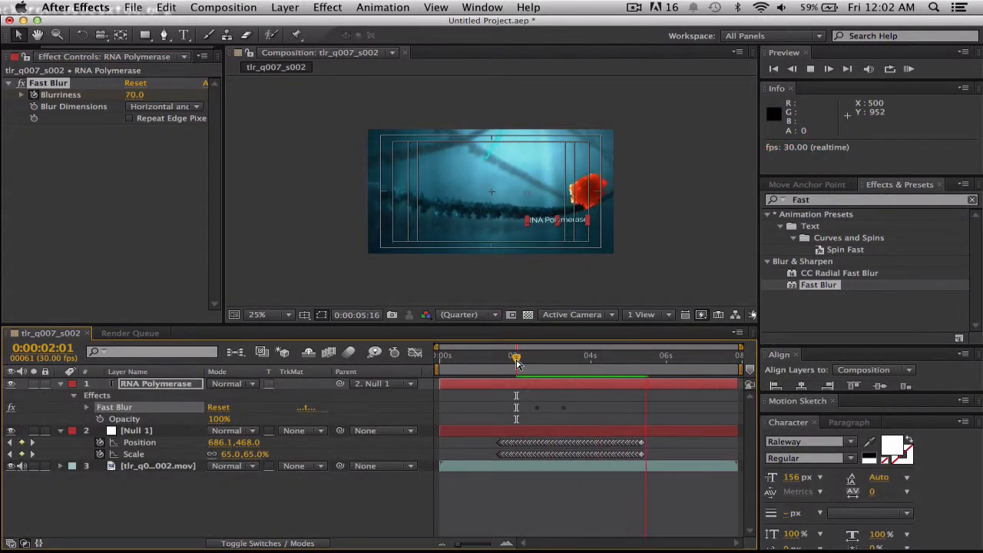
pyautogui.press('space')
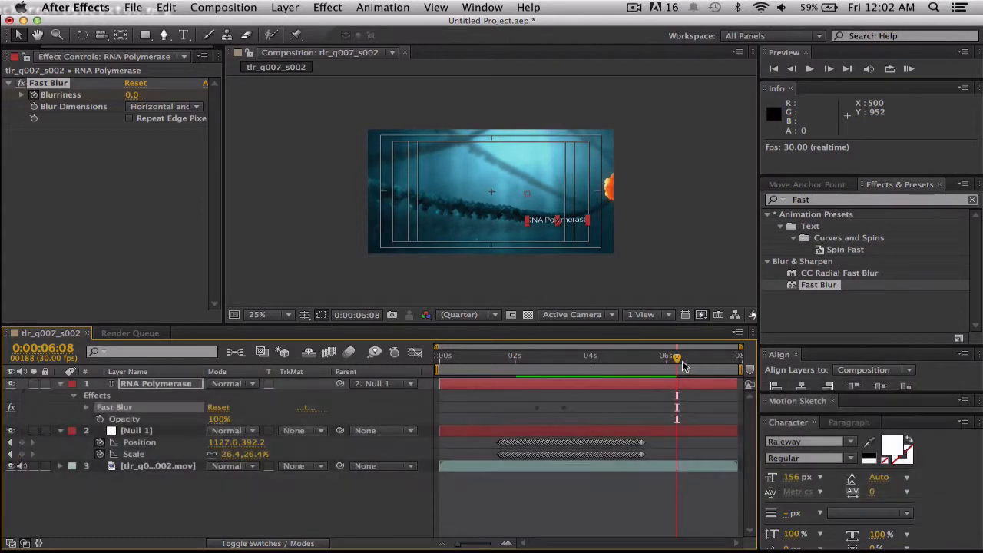
# Go to 0:00:05:08 and reveal only the keyframed properties of the RNA Polymerase text layer.
pyautogui.moveTo(676, 363); pyautogui.dragTo(639, 369)
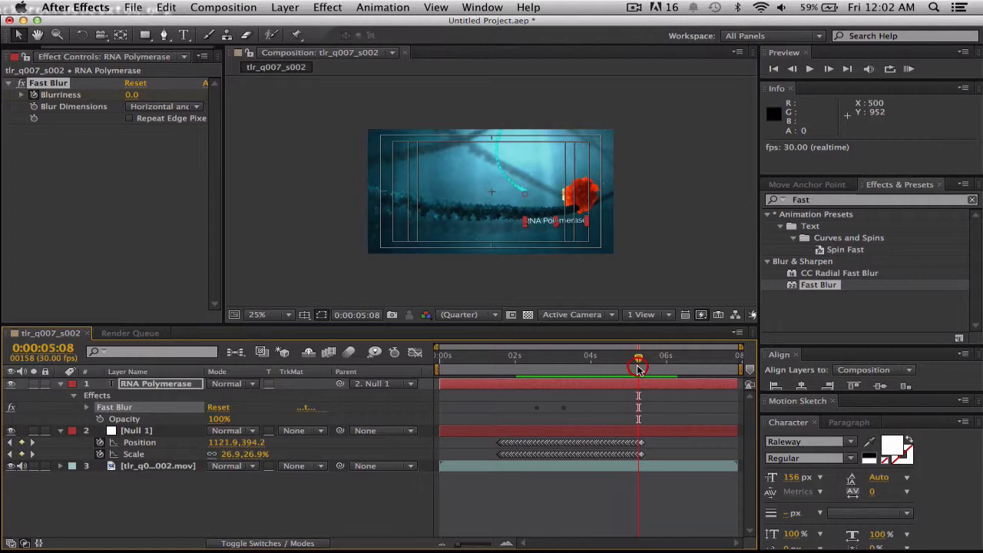
pyautogui.click(543, 390)
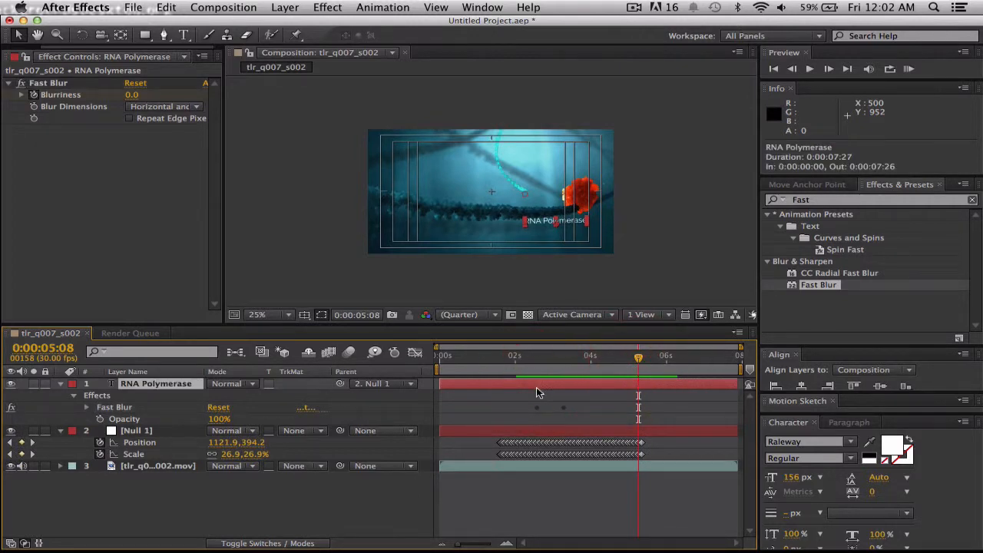
pyautogui.press('u')
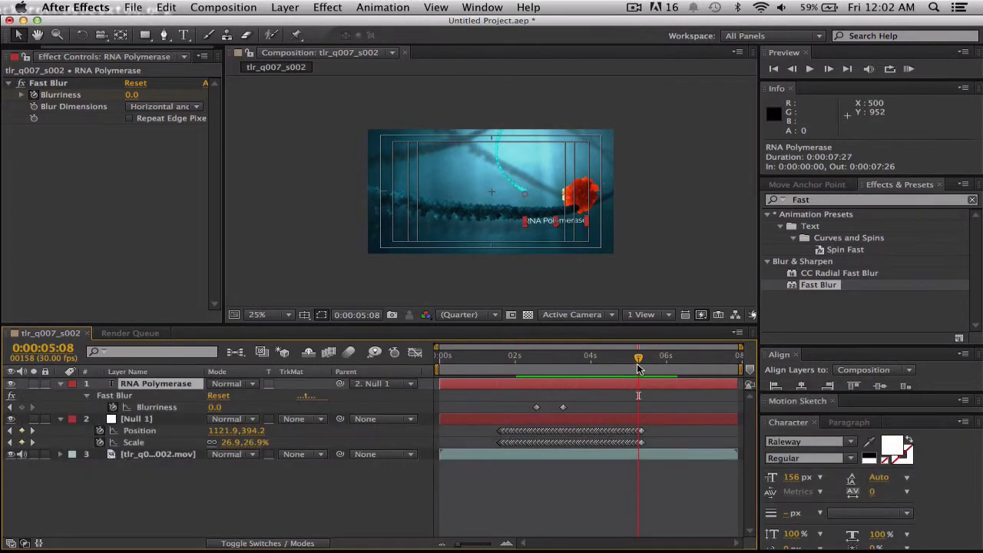
# Copy the Blurriness keyframe with value 0 from 0:00:03:08 and paste it at 0:00:05:07.
pyautogui.moveTo(640, 360)
pyautogui.mouseDown()
pyautogui.moveTo(617, 358)
pyautogui.moveTo(643, 361)
pyautogui.mouseUp()
pyautogui.click(644, 360)
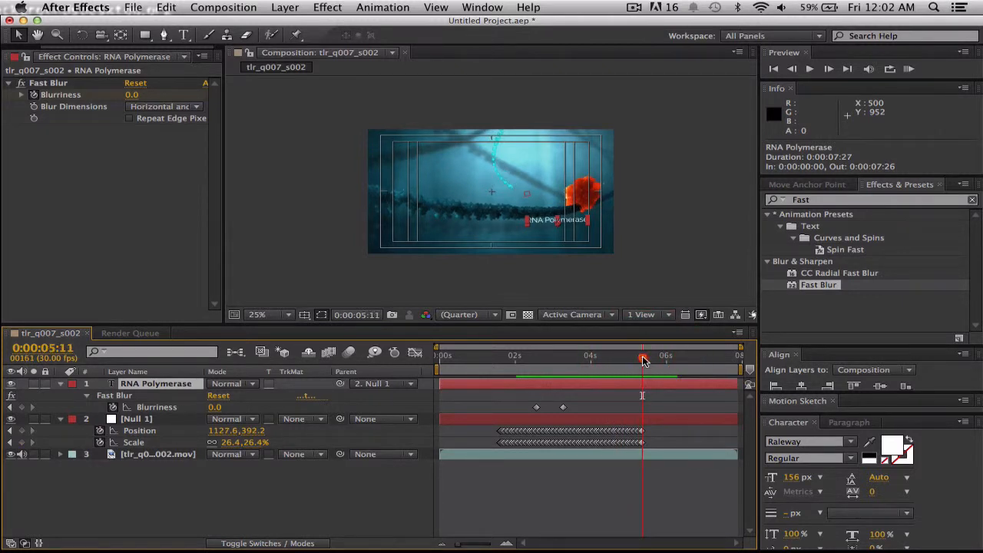
pyautogui.click(563, 408)
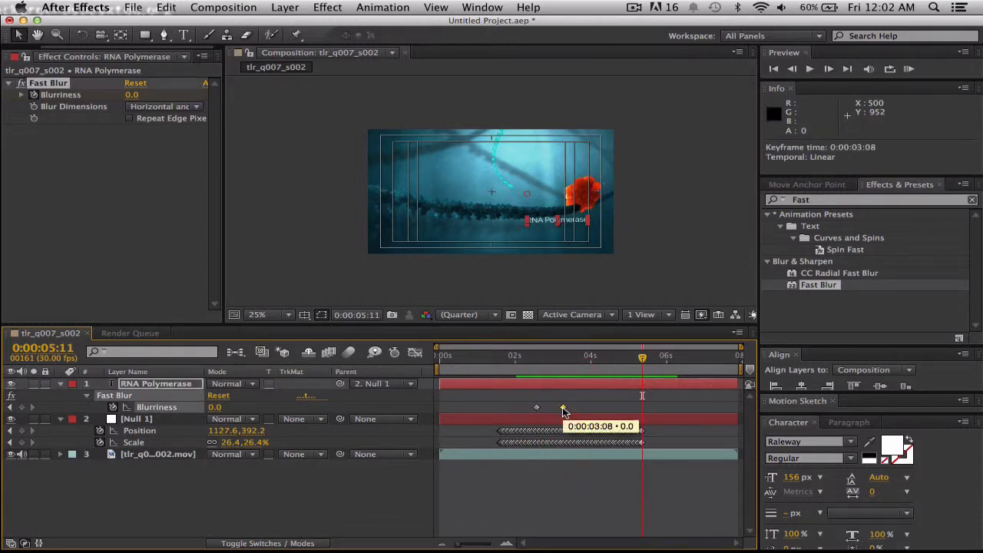
pyautogui.press('super+c')
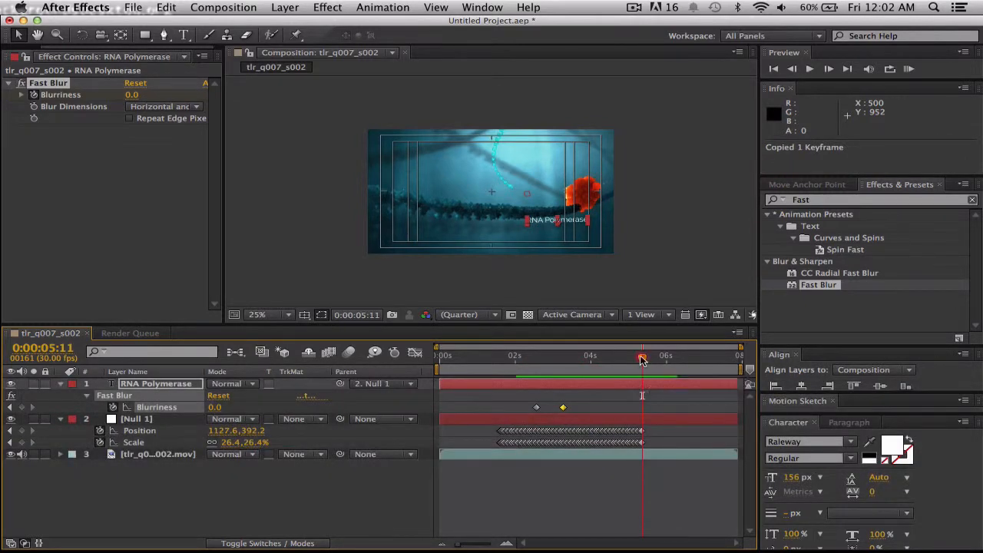
pyautogui.press('super+v')
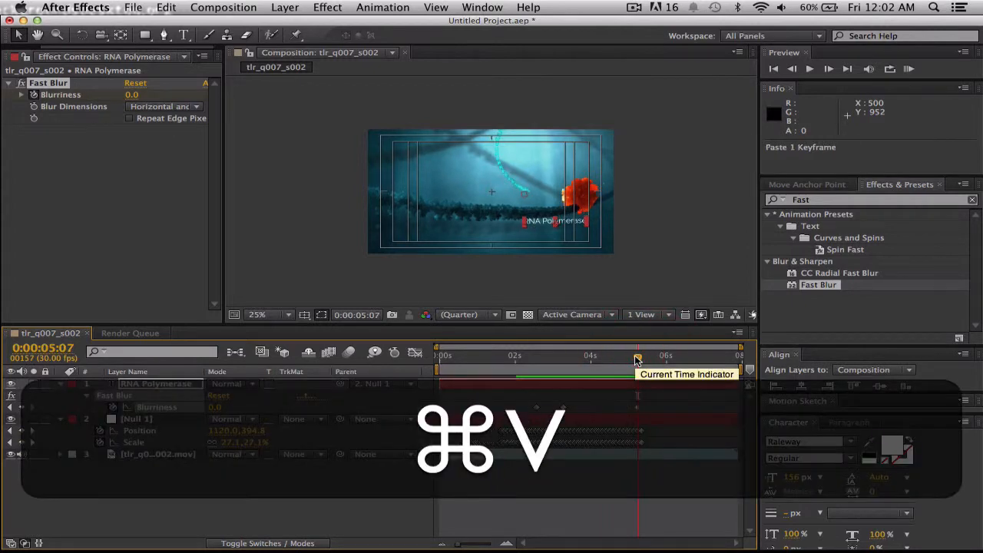
# Copy the first Blurriness keyframe, with value 70, and paste it at 0:00:05:14.
pyautogui.moveTo(636, 359); pyautogui.dragTo(648, 361)
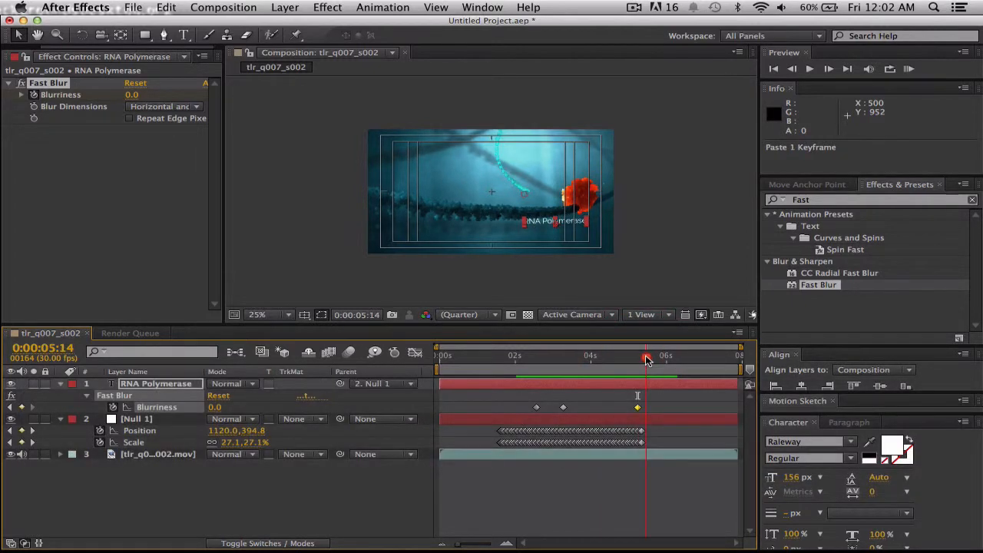
pyautogui.click(536, 407)
pyautogui.press('super+c')
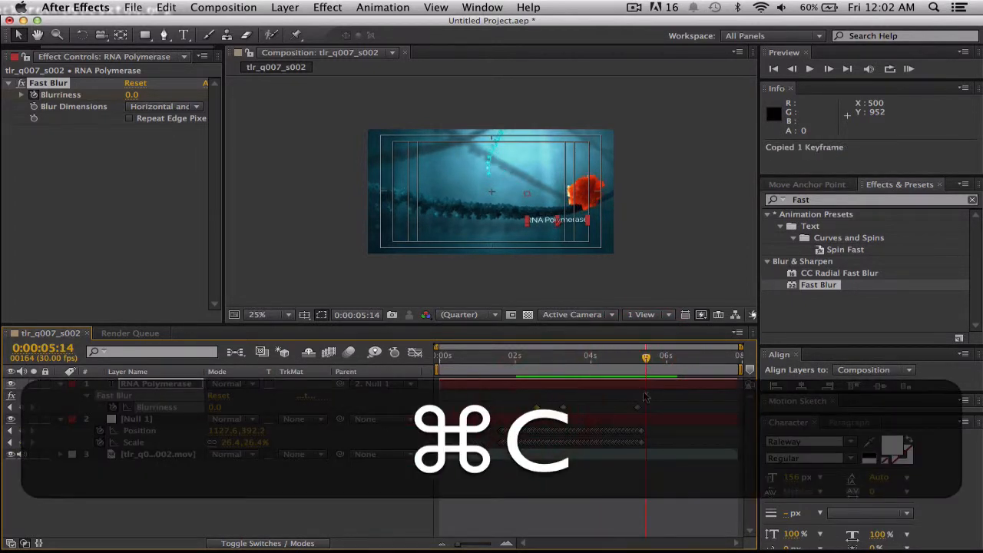
pyautogui.press('super+v')
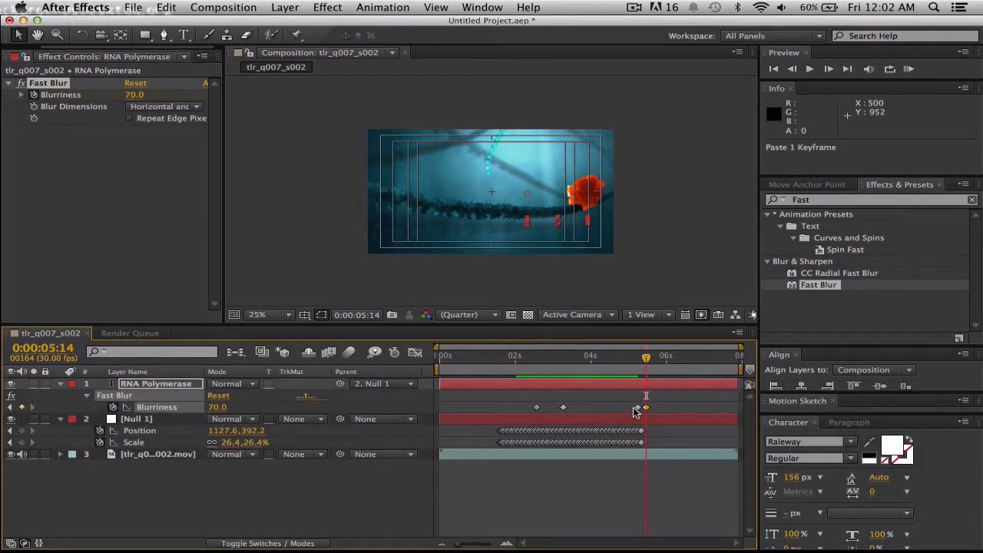
# Move the last two Blurriness keyframes to 0:00:05:08 and 0:00:05:26, and play the composition from 0:00:01:17.
pyautogui.click(637, 411)
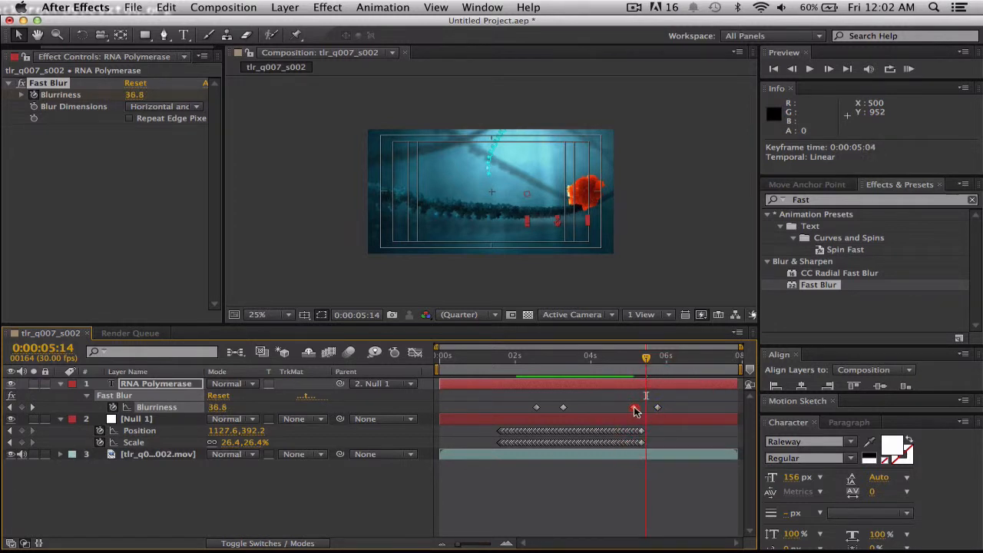
pyautogui.moveTo(636, 411); pyautogui.dragTo(661, 410)
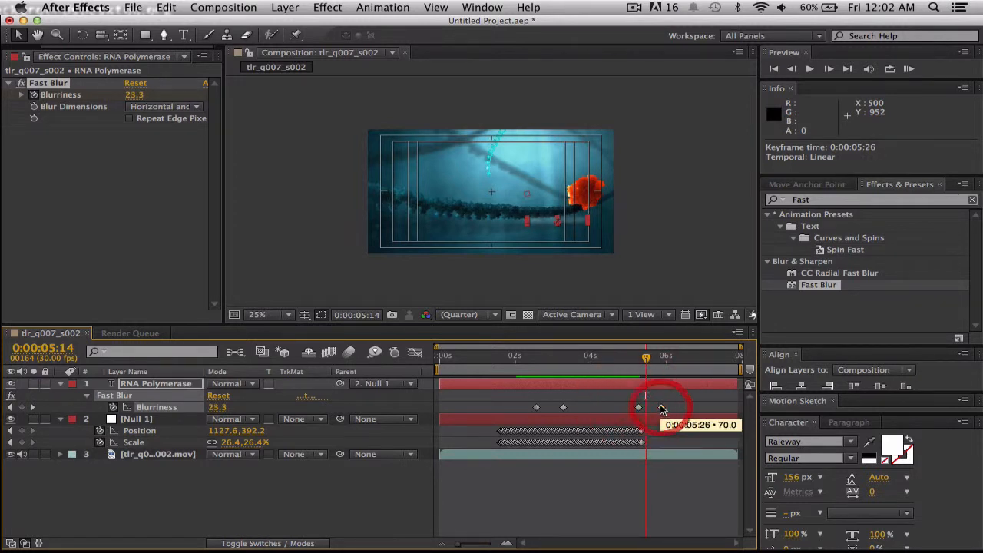
pyautogui.moveTo(649, 358); pyautogui.dragTo(493, 364)
pyautogui.press('space')
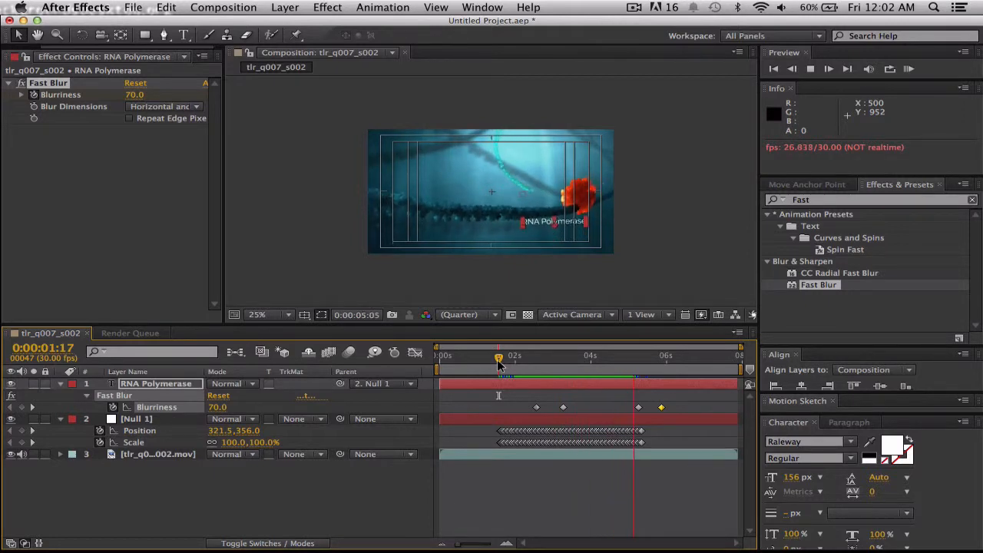
pyautogui.press('space')
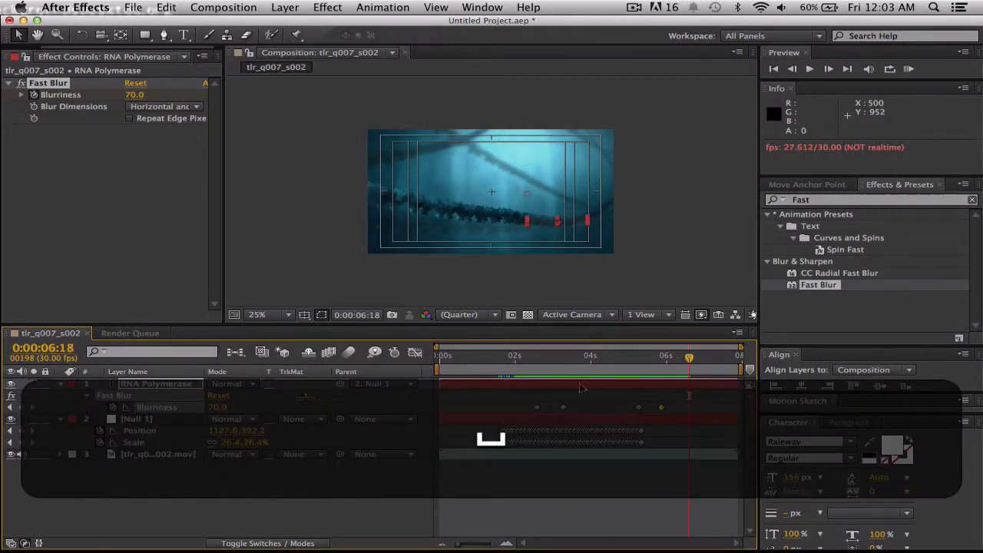
# Shift the last two Blurriness keyframes together so the first of them sits at 0:00:05:12, and play from 0:00:02:13.
pyautogui.moveTo(622, 397); pyautogui.dragTo(643, 412)
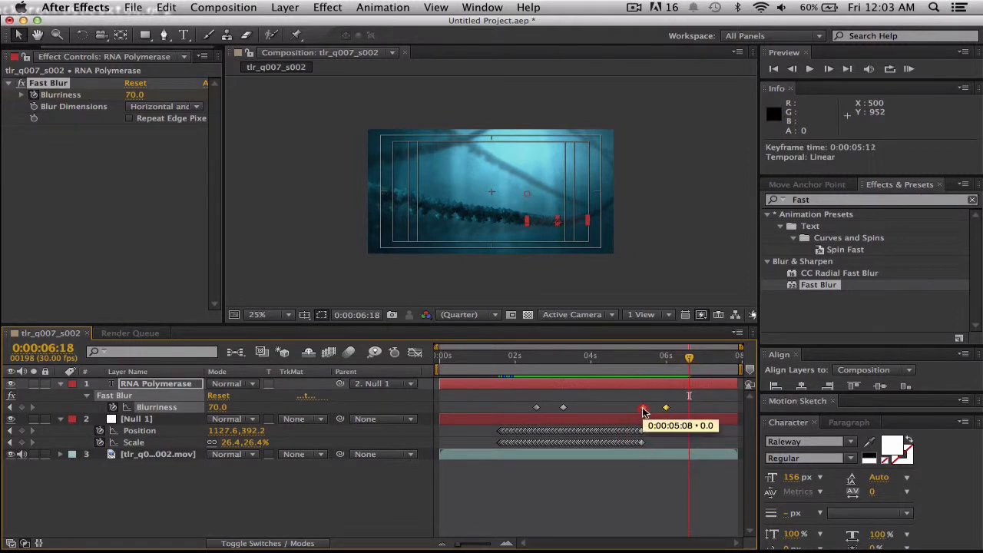
pyautogui.moveTo(690, 362); pyautogui.dragTo(533, 360)
pyautogui.press('space')
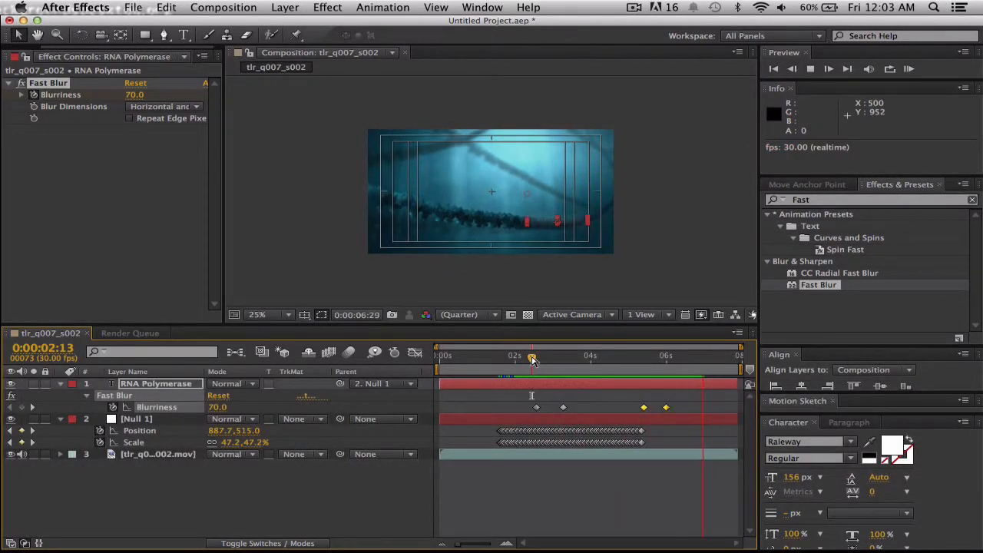
pyautogui.press('space')
# Shift the first two Blurriness keyframes together a few frames earlier, and play the composition from 0:00:01:28.
pyautogui.moveTo(580, 409); pyautogui.dragTo(529, 408)
pyautogui.click(535, 408)
pyautogui.moveTo(709, 357); pyautogui.dragTo(513, 366)
pyautogui.press('space')
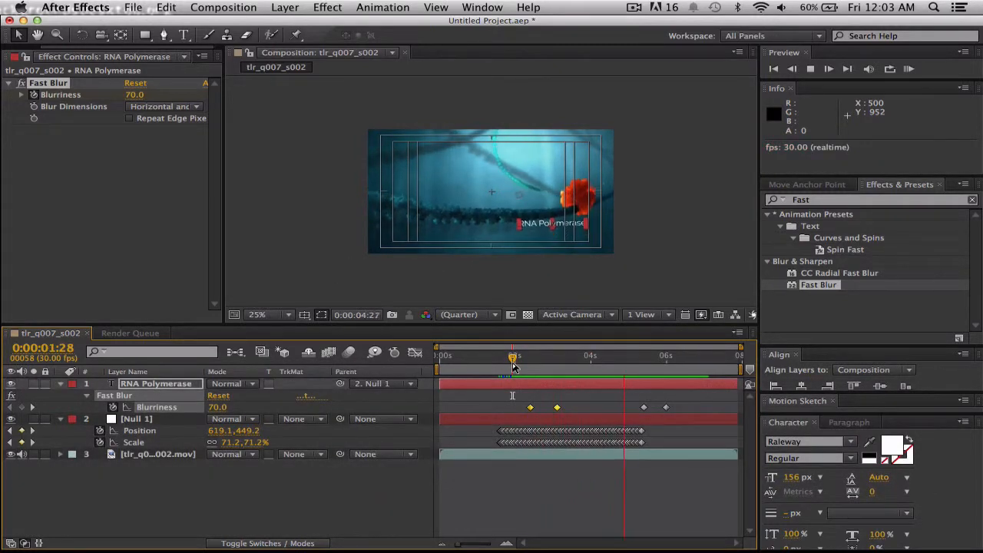
pyautogui.press('space')
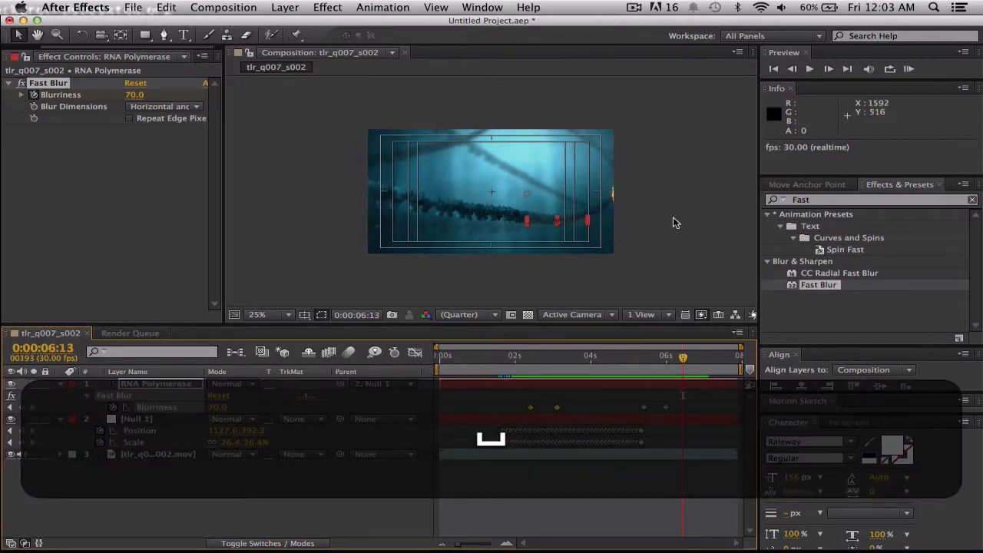
# Show the composition at 50% on 0:00:03:16 and collapse the properties of the text and null layers.
pyautogui.click(674, 222)
pyautogui.scroll(2, 649, 223)
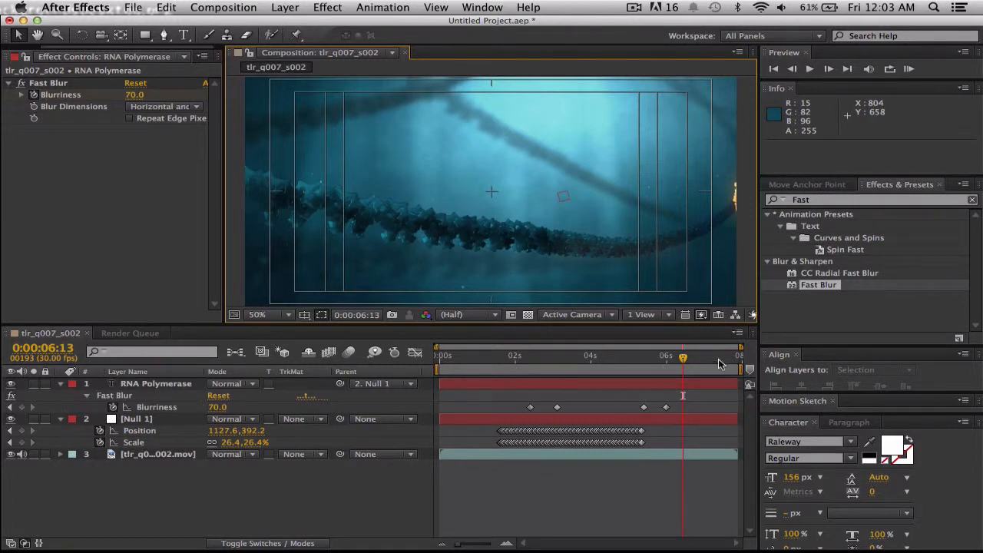
pyautogui.moveTo(682, 356); pyautogui.dragTo(681, 357)
pyautogui.moveTo(607, 357); pyautogui.dragTo(573, 358)
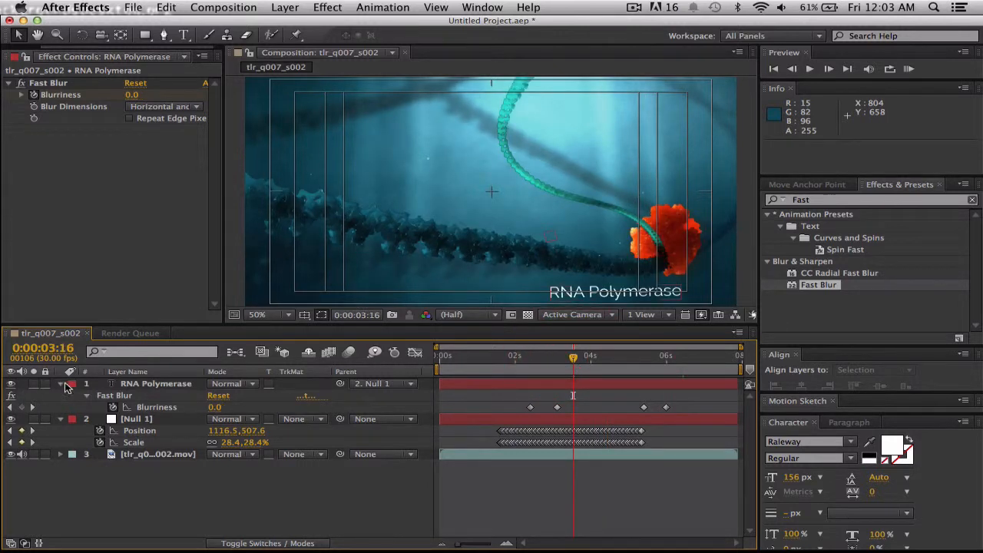
pyautogui.click(65, 385)
pyautogui.click(60, 396)
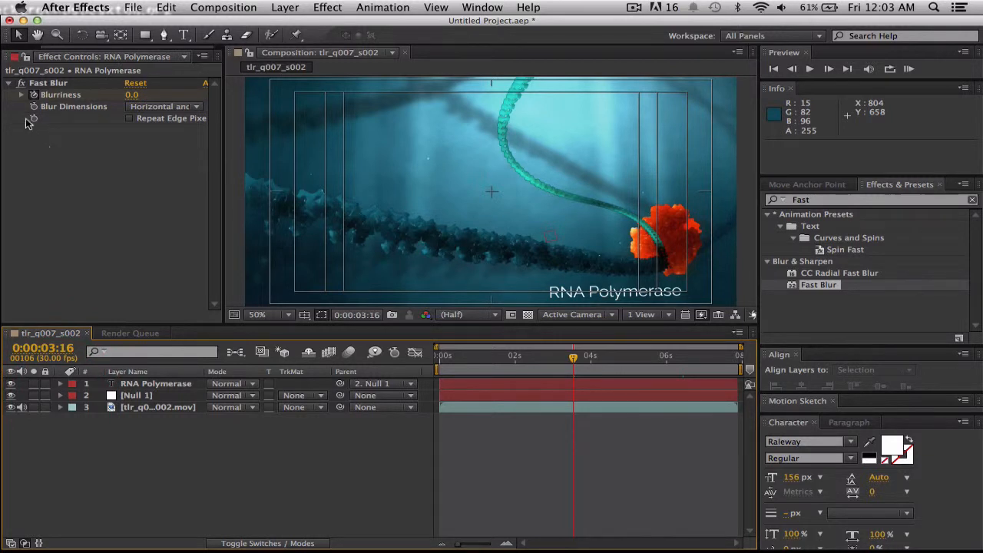
# Shift the application window slightly sideways and close the Effect Controls panel to expose the Project panel.
pyautogui.moveTo(65, 24); pyautogui.dragTo(90, 24)
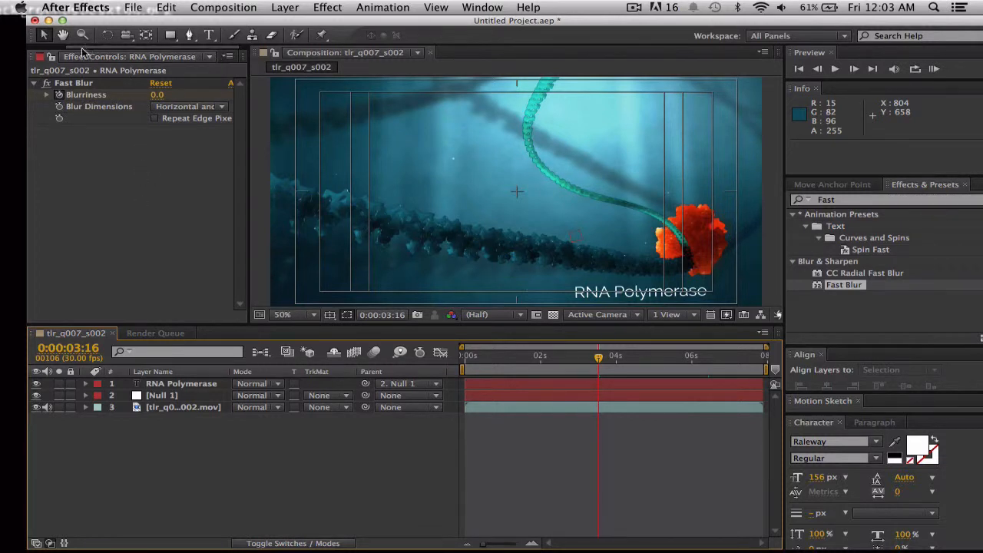
pyautogui.click(183, 167)
pyautogui.click(228, 56)
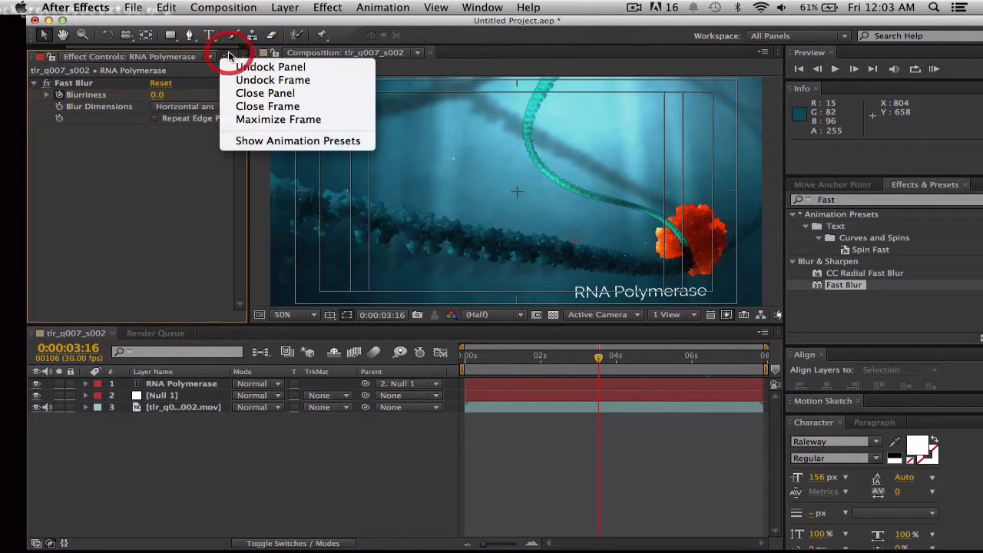
pyautogui.click(152, 154)
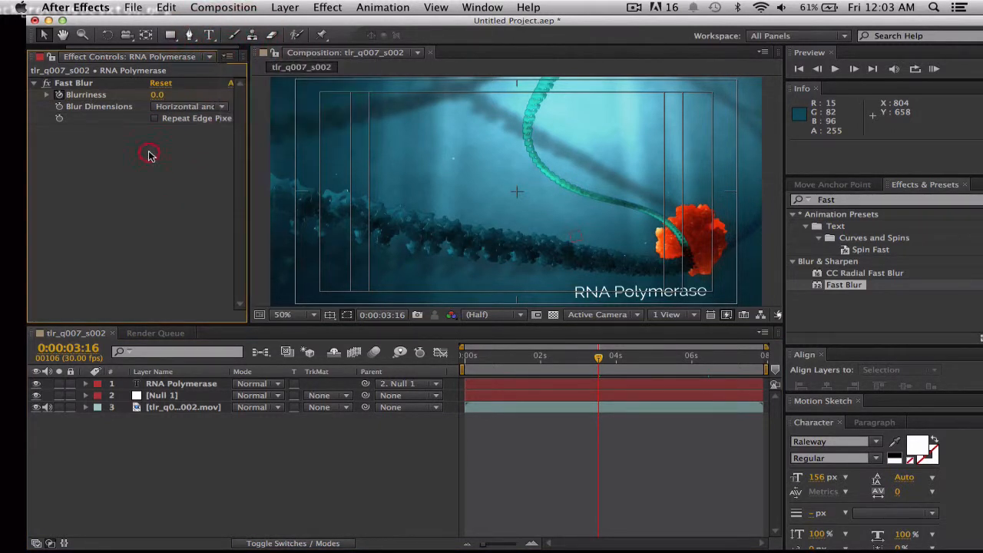
pyautogui.click(228, 56)
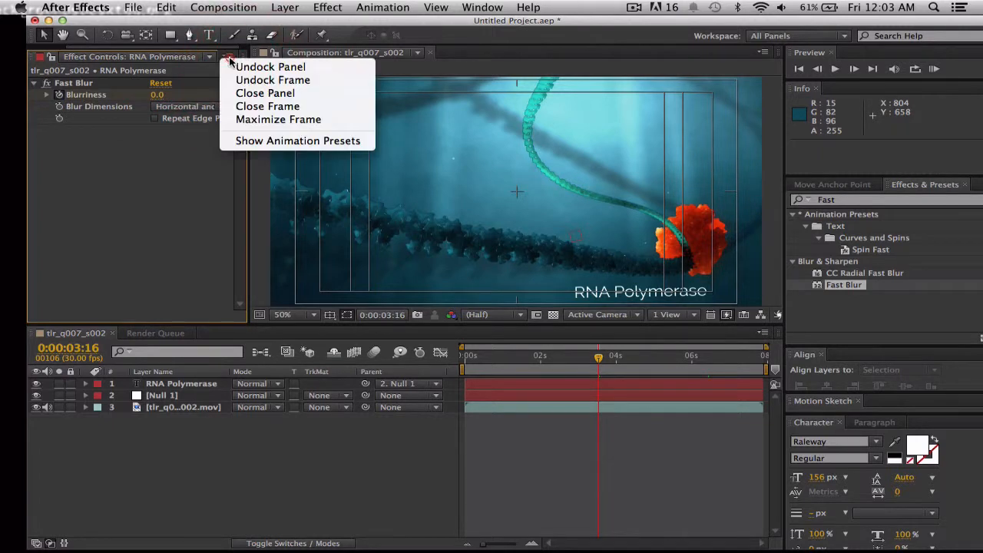
pyautogui.click(241, 93)
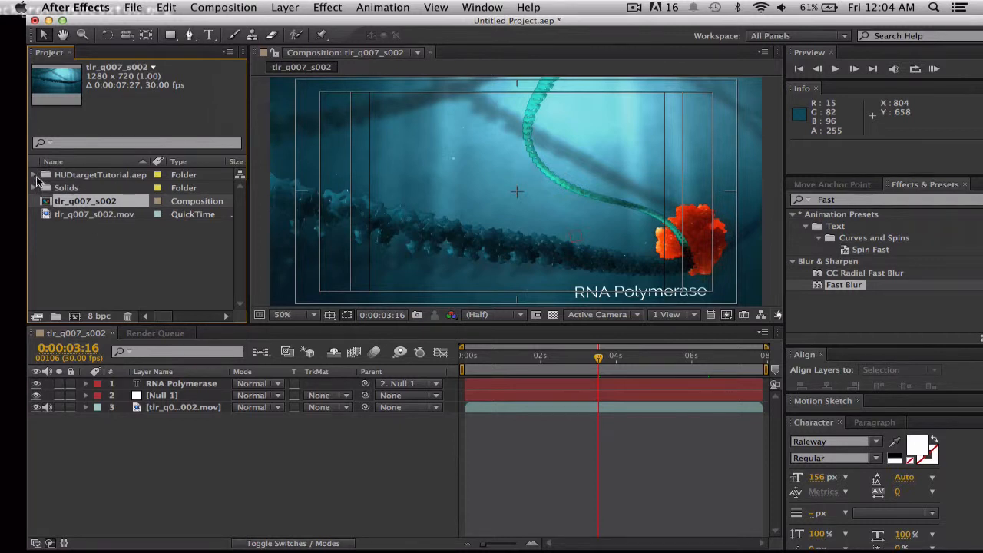
# Add the HUD composition from the HUDtargetTutorial.aep folder above the RNA Polymerase layer and parent it to Null 1.
pyautogui.click(33, 176)
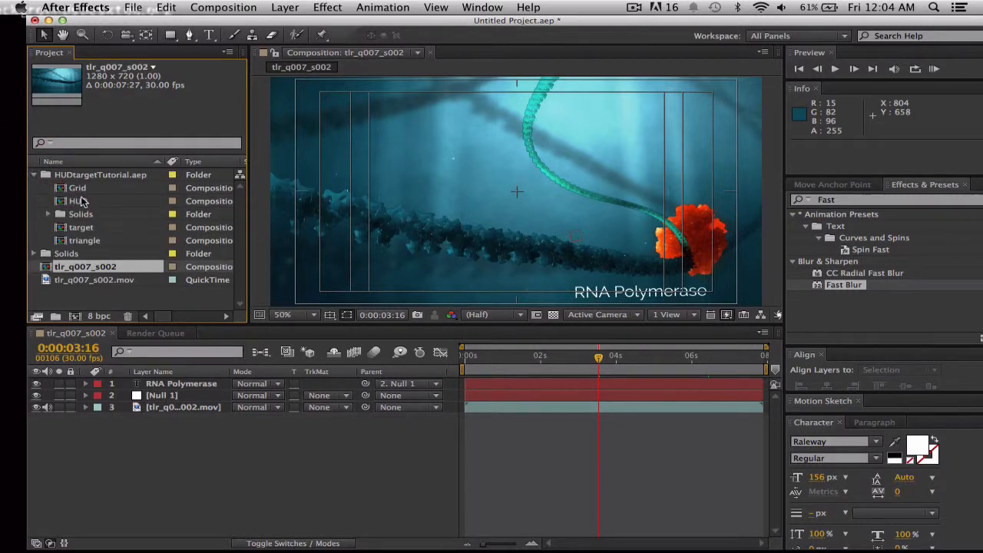
pyautogui.click(76, 201)
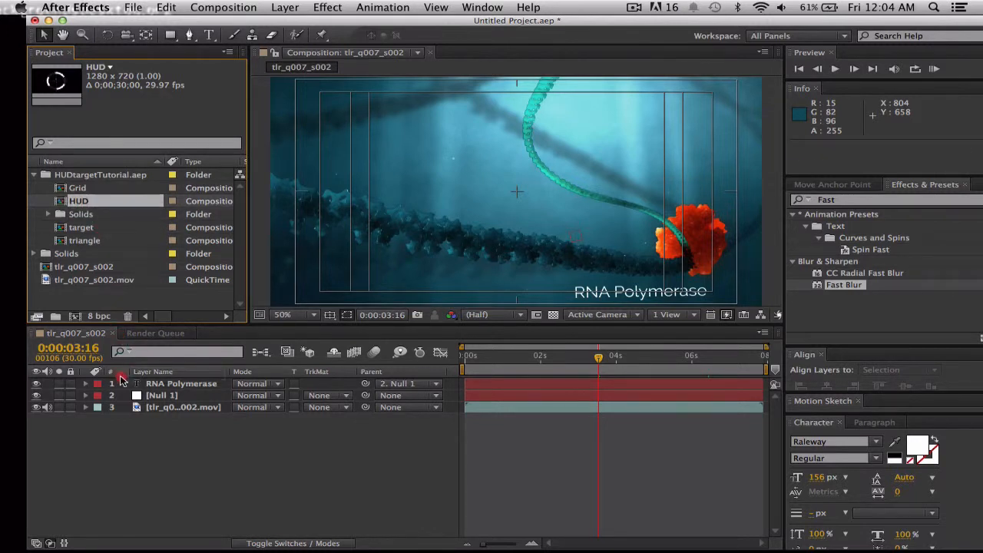
pyautogui.moveTo(121, 382); pyautogui.dragTo(123, 386)
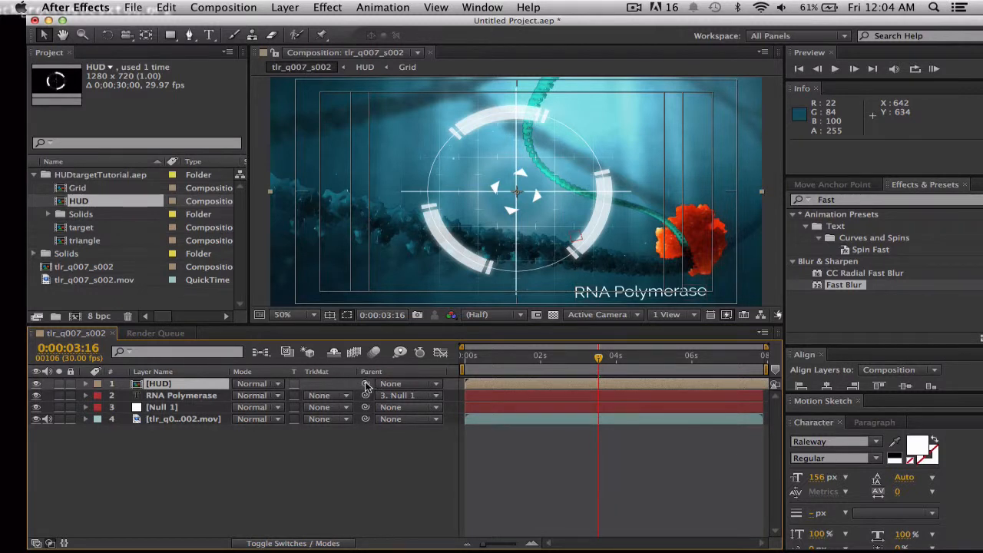
pyautogui.moveTo(366, 384); pyautogui.dragTo(161, 409)
# Play the composition from 0:00:00:00 to check how the HUD follows the null, stopping at 0:00:03:19.
pyautogui.moveTo(520, 356); pyautogui.dragTo(447, 354)
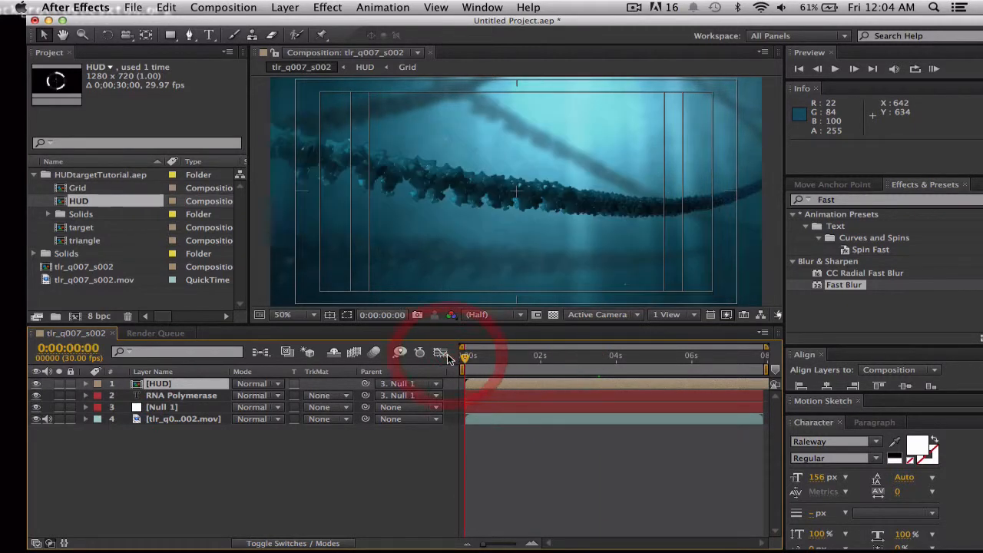
pyautogui.press('space')
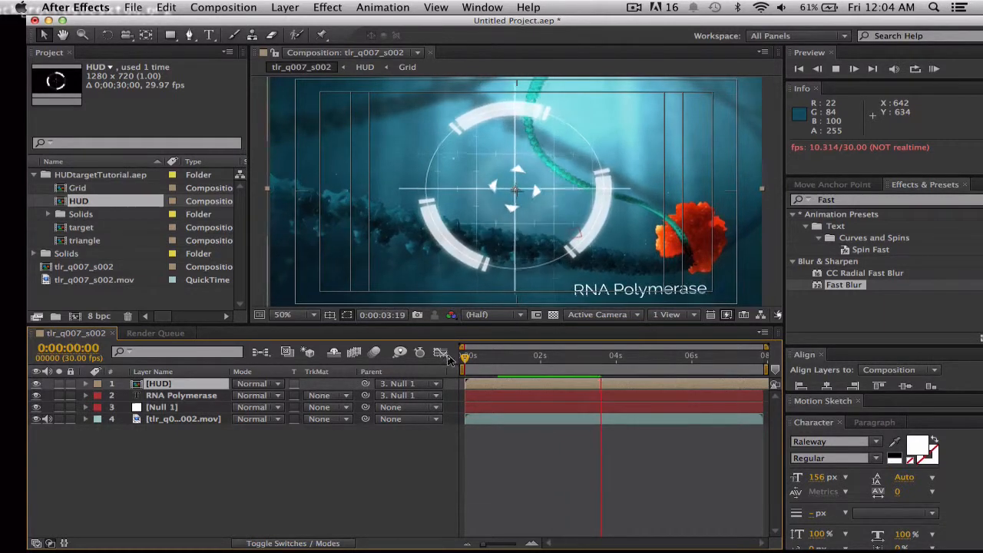
pyautogui.press('space')
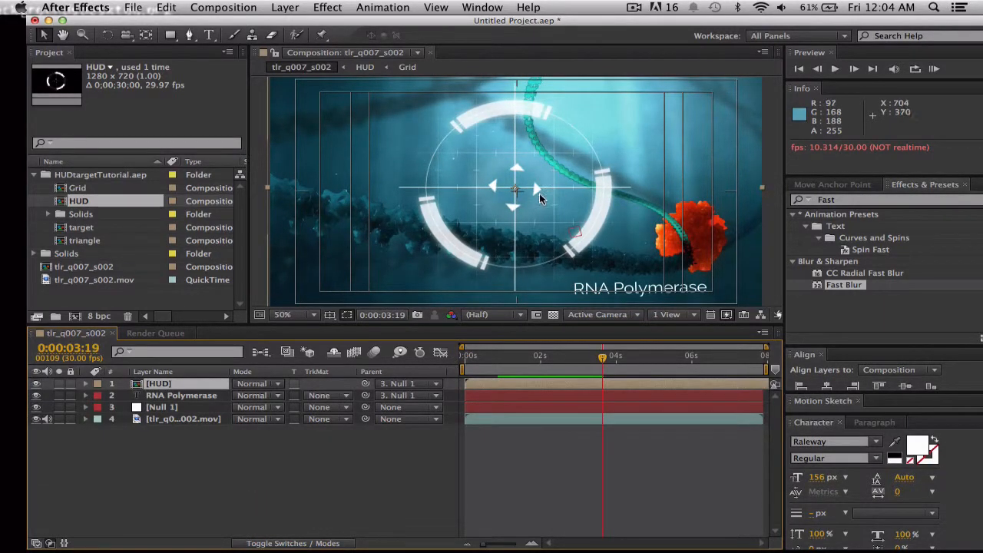
# Scale the HUD layer to 206.5% and place it over the orange fireball.
pyautogui.press('s')
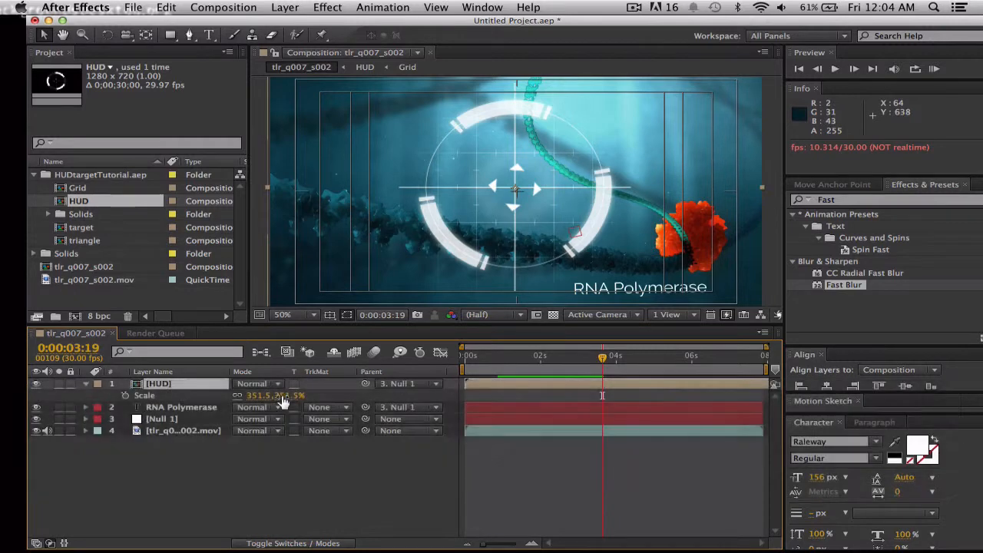
pyautogui.moveTo(292, 395); pyautogui.dragTo(161, 379)
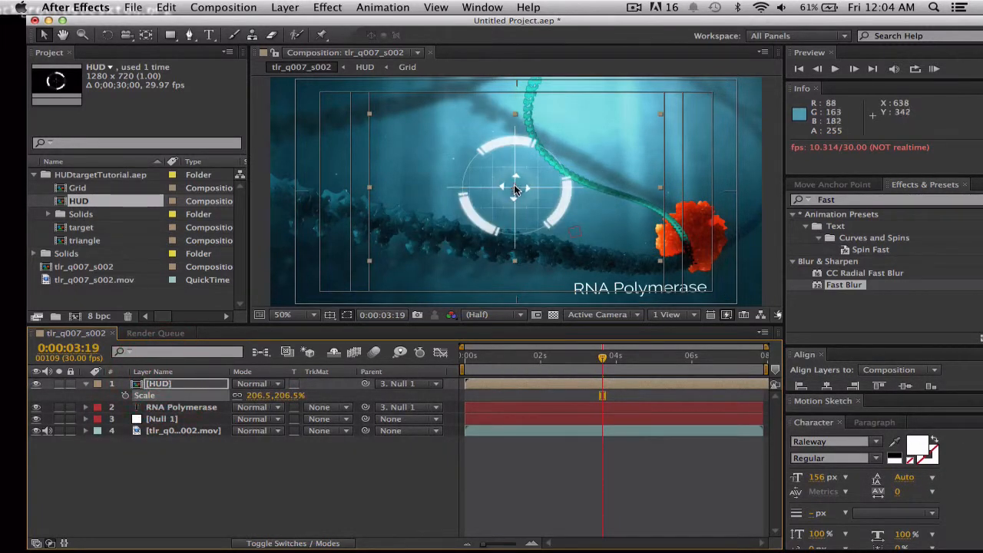
pyautogui.moveTo(517, 190); pyautogui.dragTo(691, 239)
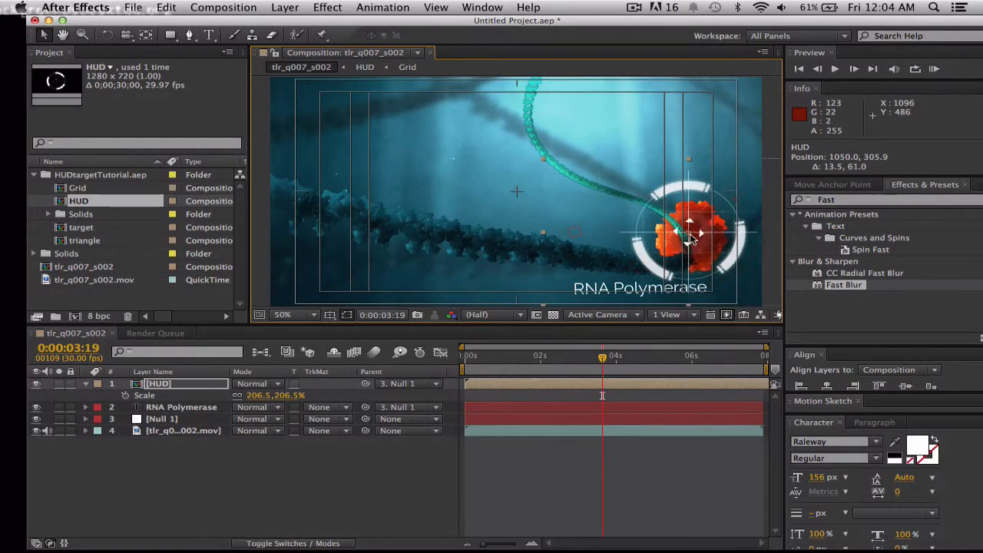
# Reveal the null's keyframes and centre the HUD on the fireball at 0:00:05:06, at position 1089.0, 330.8.
pyautogui.click(537, 420)
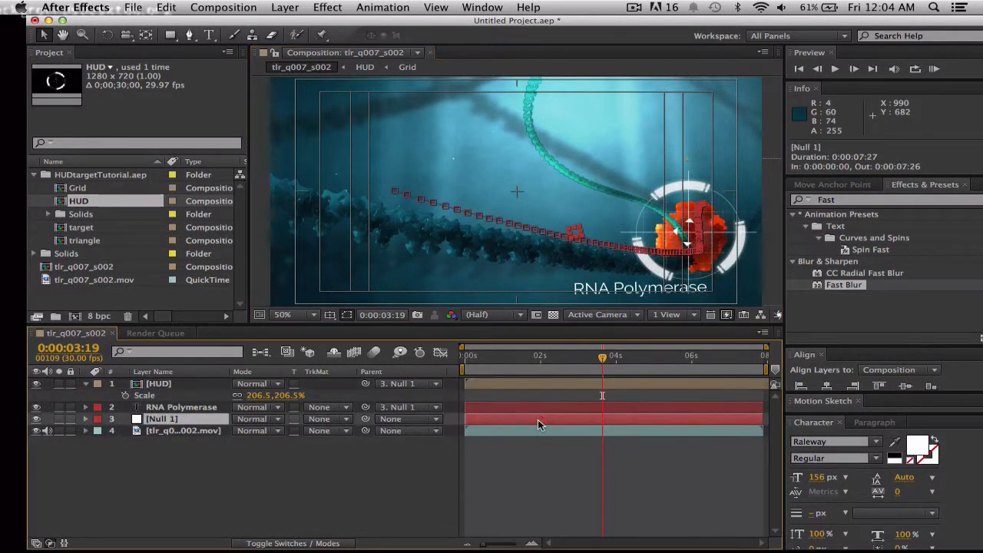
pyautogui.press('u')
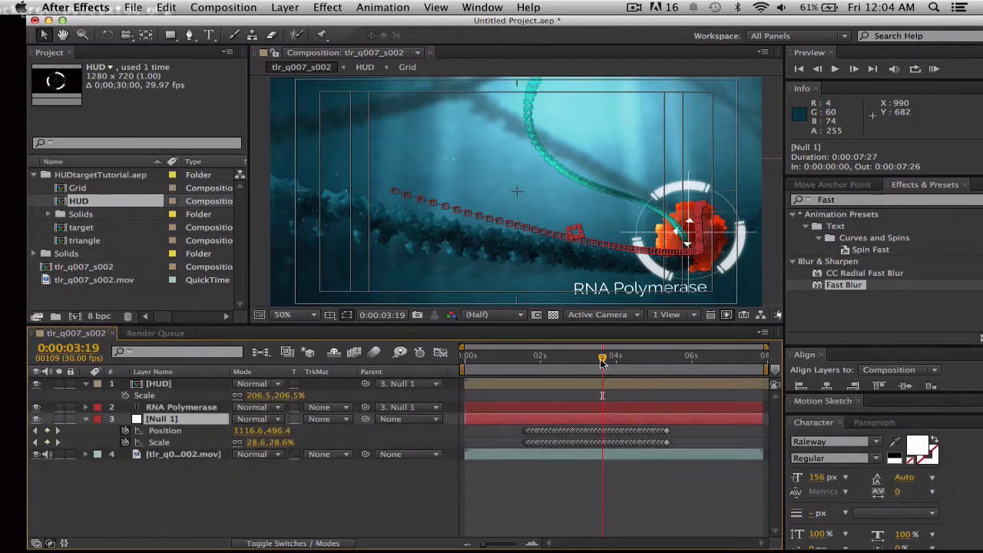
pyautogui.click(606, 358)
pyautogui.moveTo(611, 360); pyautogui.dragTo(654, 361)
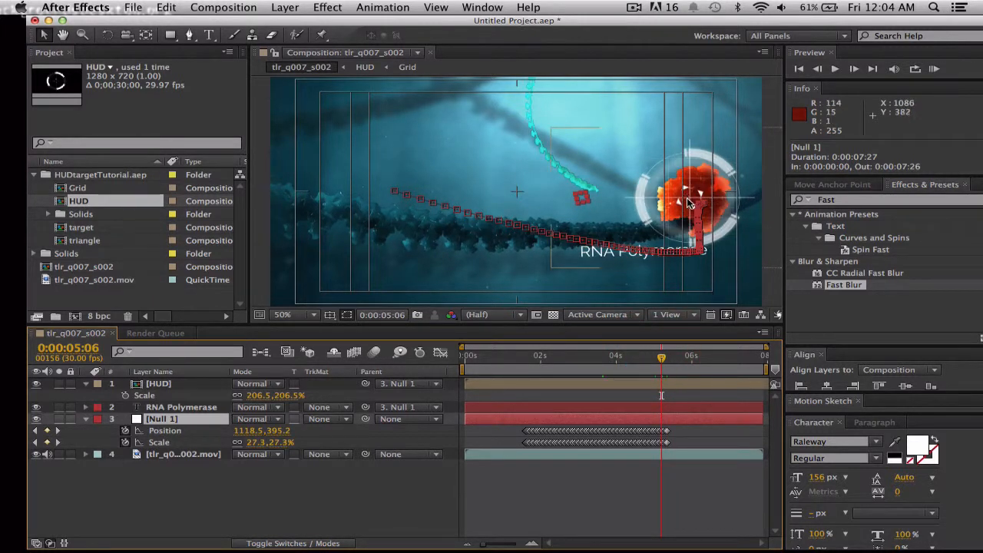
pyautogui.moveTo(691, 201); pyautogui.dragTo(695, 202)
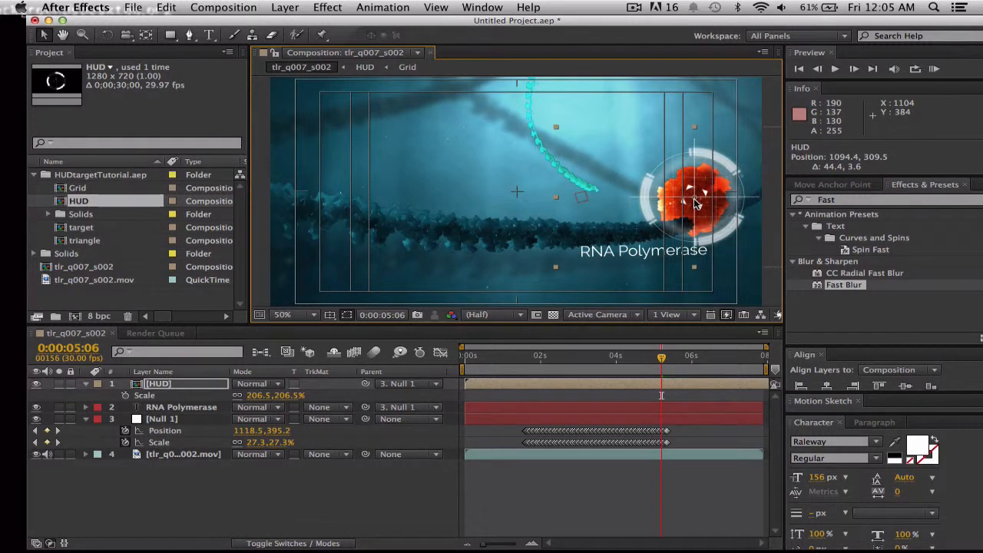
pyautogui.moveTo(694, 197); pyautogui.dragTo(696, 204)
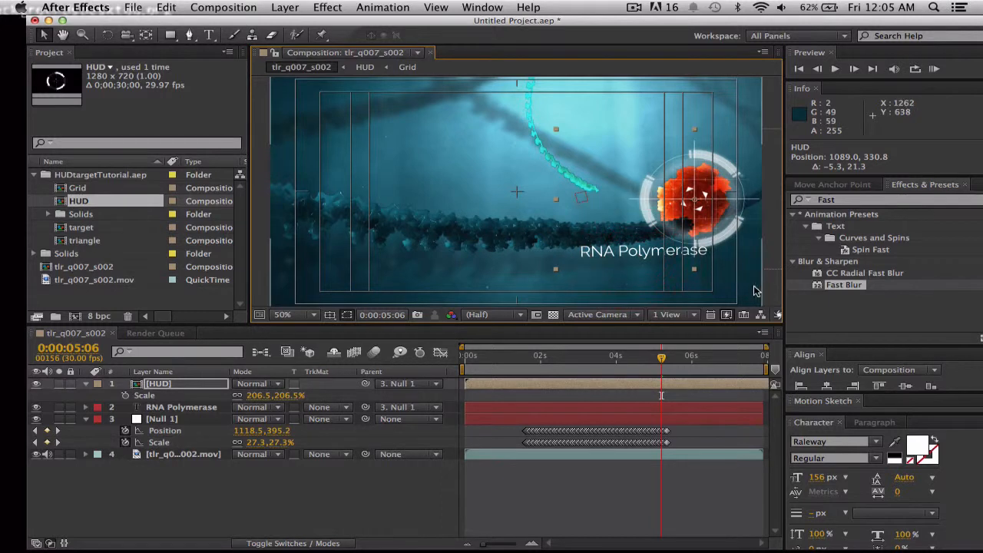
pyautogui.click(773, 292)
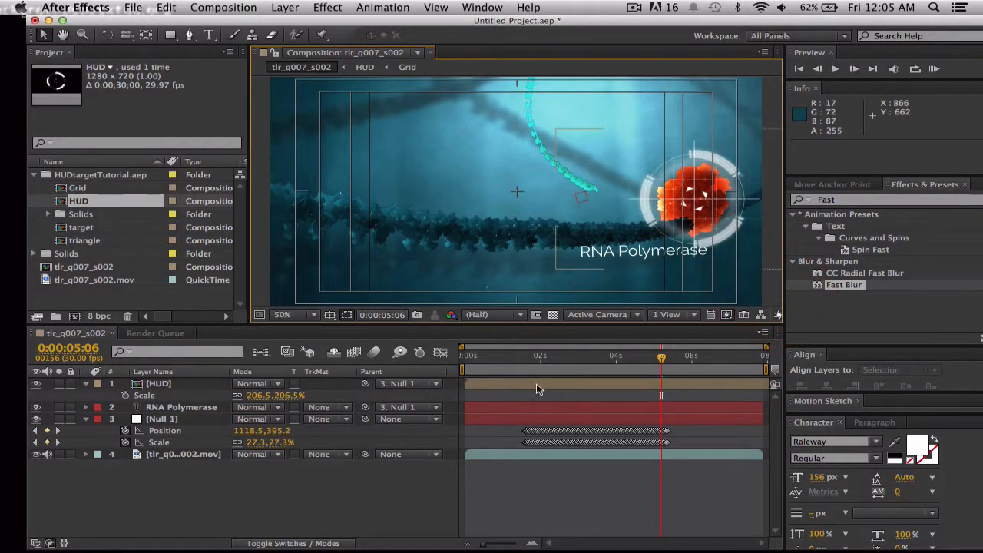
# Nudge the RNA Polymerase text down and slightly right below the HUD ring, to position 474.3, 886.7.
pyautogui.click(513, 414)
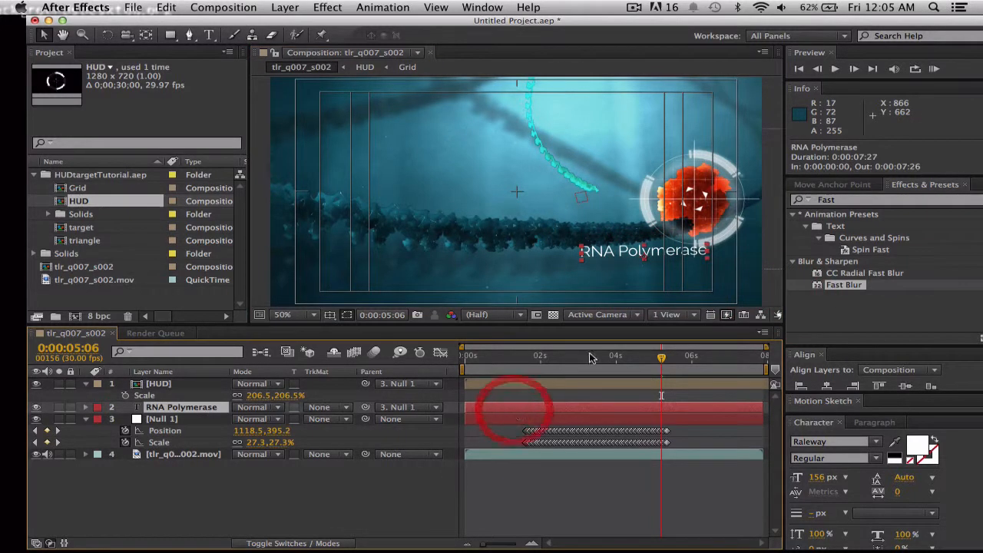
pyautogui.press('Down')
pyautogui.press('Down')
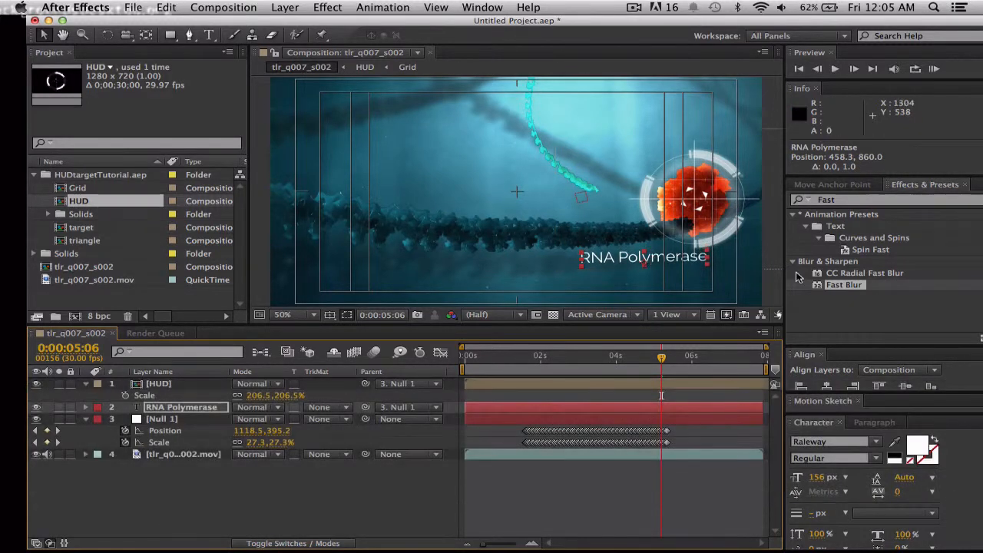
pyautogui.press('Right')
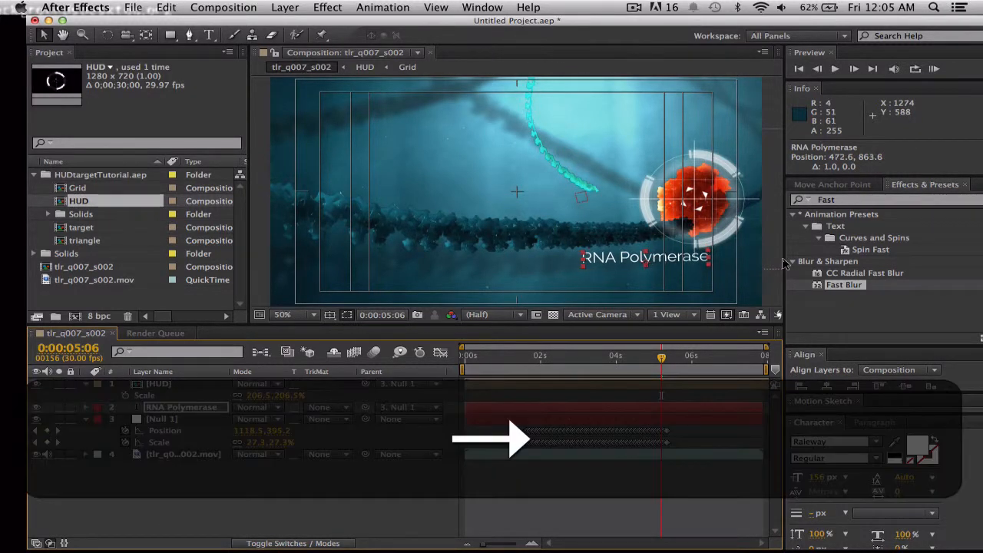
pyautogui.press('Down')
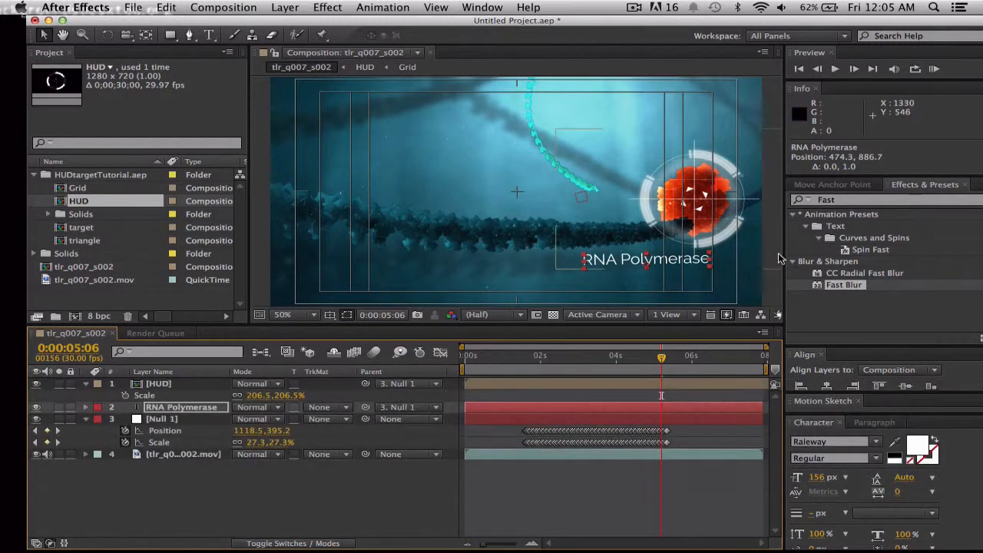
# Copy the keyframed Fast Blur effect from the RNA Polymerase layer and paste it onto the HUD layer at 0:00:02:12.
pyautogui.click(734, 249)
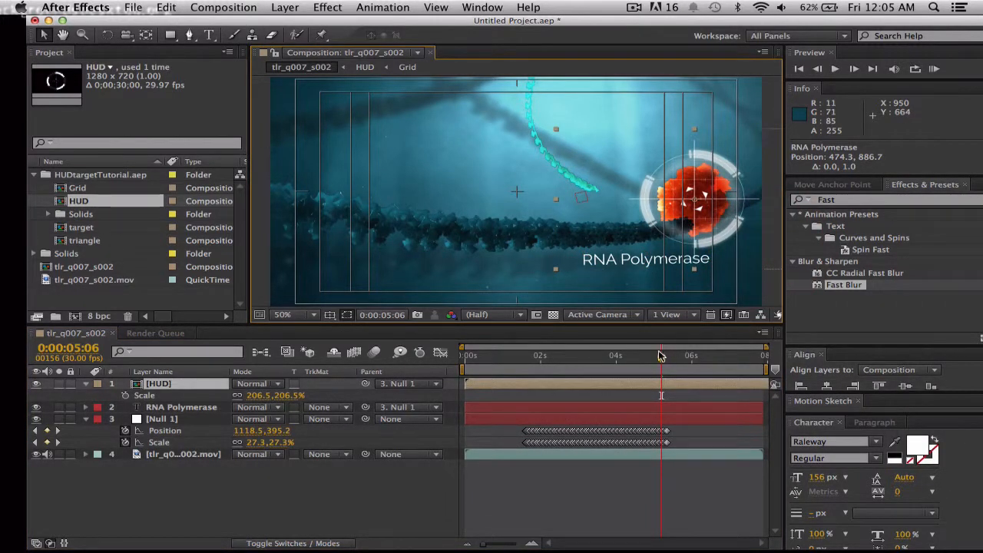
pyautogui.moveTo(662, 358); pyautogui.dragTo(658, 360)
pyautogui.moveTo(636, 354); pyautogui.dragTo(543, 358)
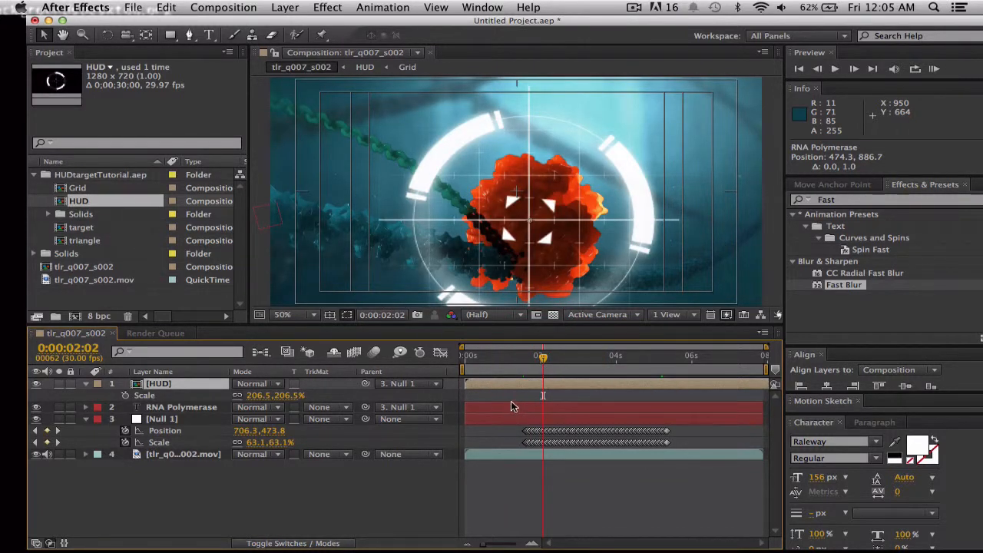
pyautogui.click(507, 416)
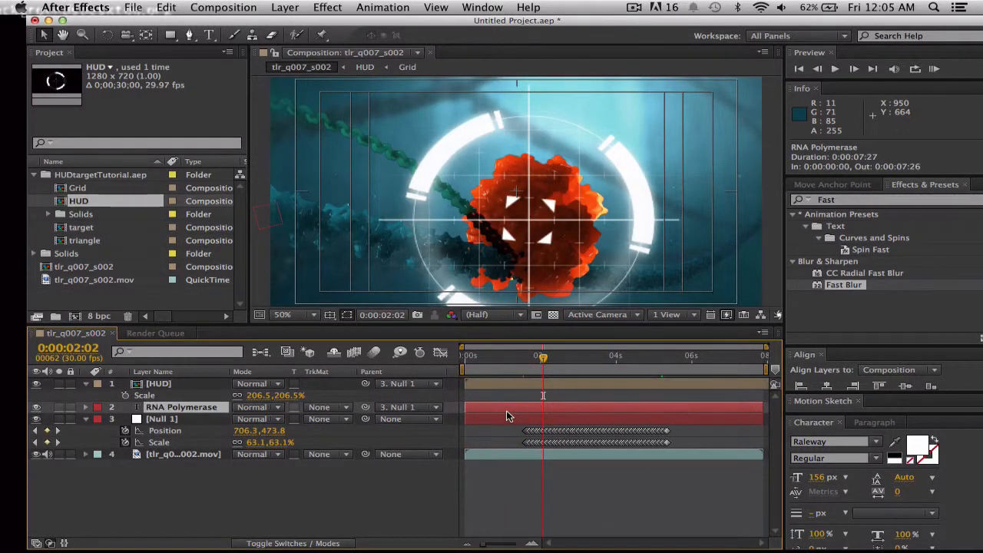
pyautogui.press('u')
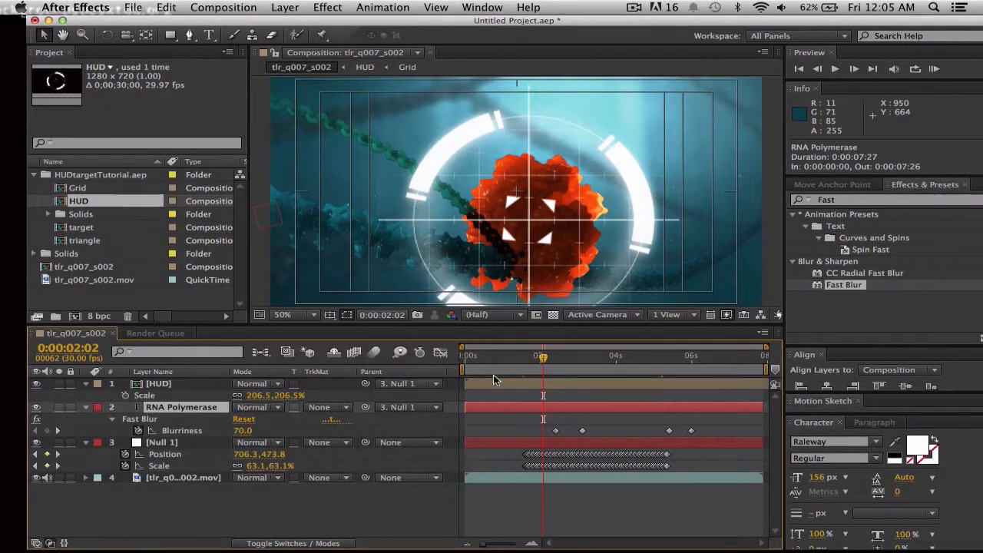
pyautogui.click(557, 361)
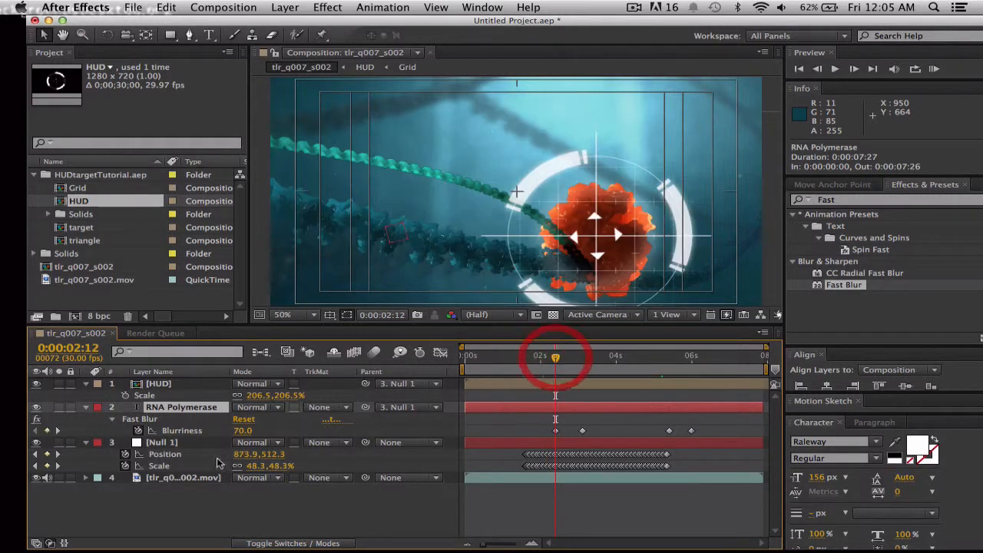
pyautogui.click(139, 419)
pyautogui.press('super+c')
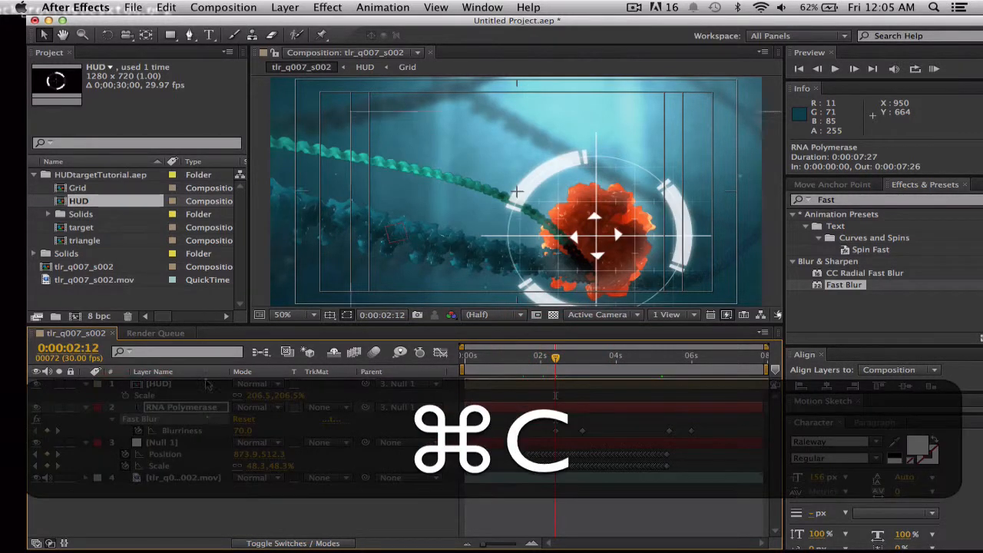
pyautogui.click(159, 382)
pyautogui.press('super+v')
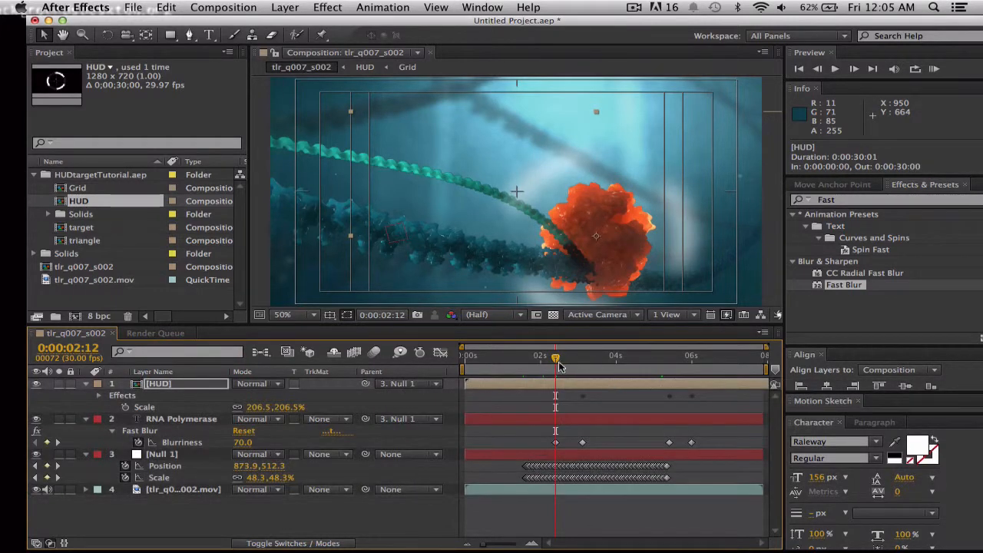
# Enlarge the composition view and play from 0:00:00:00 to check the blur on the HUD and label.
pyautogui.moveTo(557, 361); pyautogui.dragTo(456, 358)
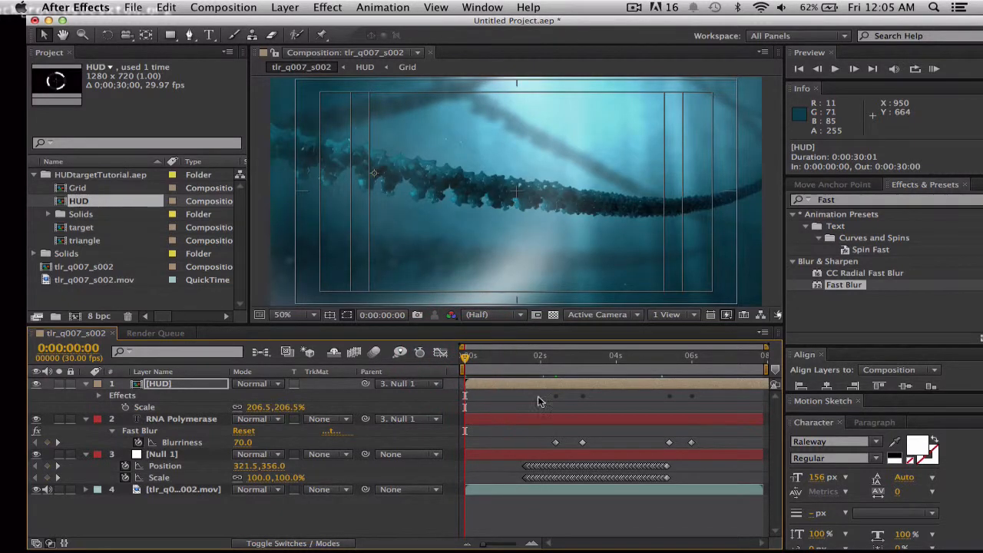
pyautogui.moveTo(508, 324); pyautogui.dragTo(508, 354)
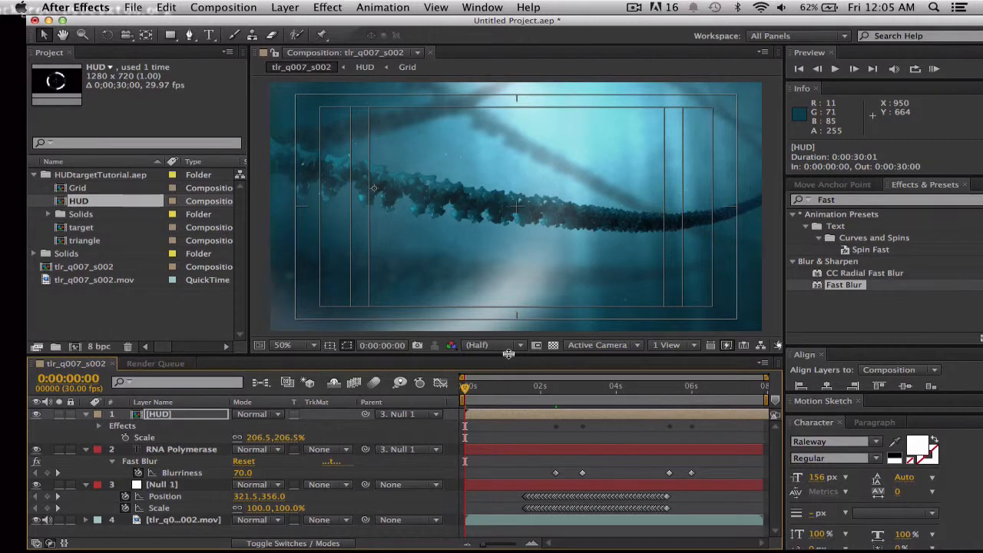
pyautogui.press('space')
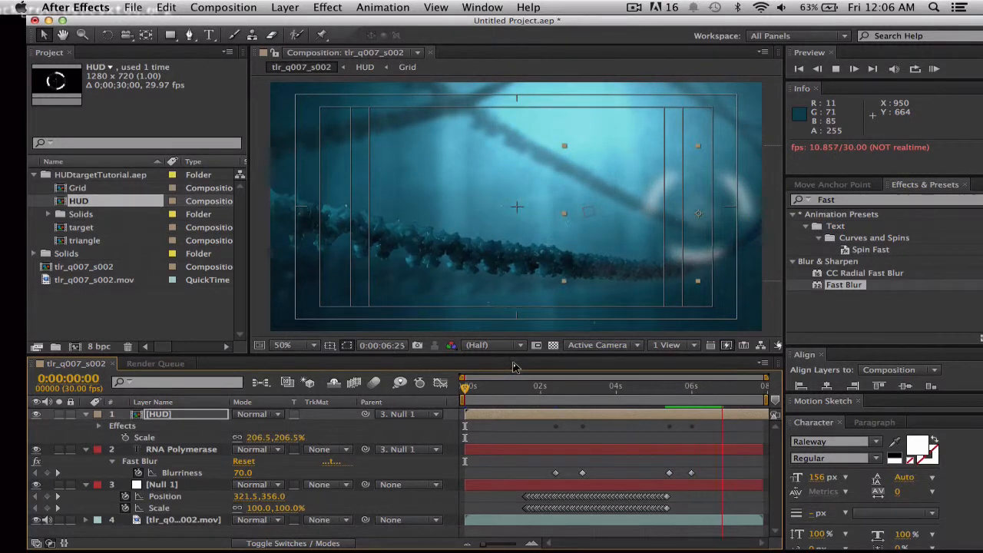
pyautogui.press('space')
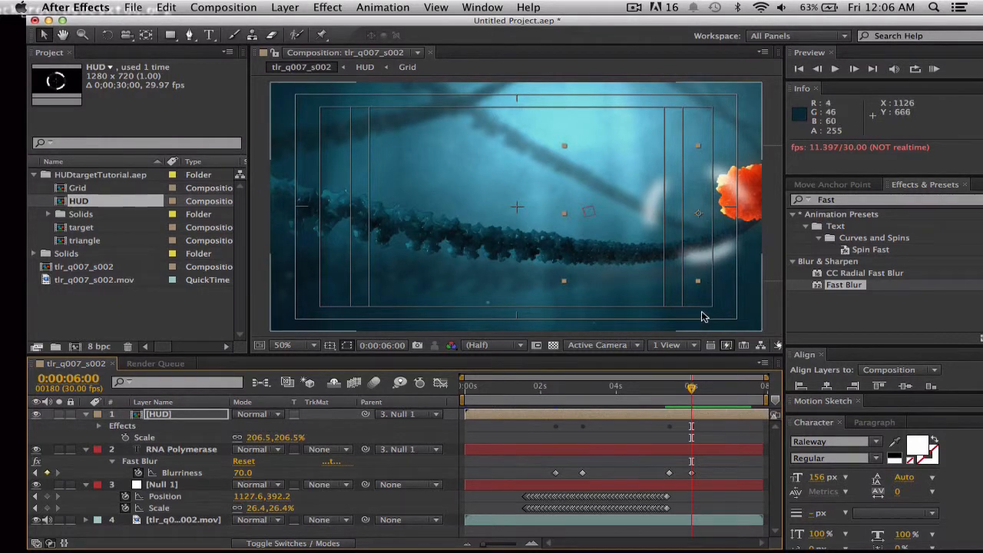
# Reveal the HUD layer's keyframed properties and open the settings of its Fast Blur effect.
pyautogui.moveTo(690, 391); pyautogui.dragTo(671, 391)
pyautogui.click(681, 388)
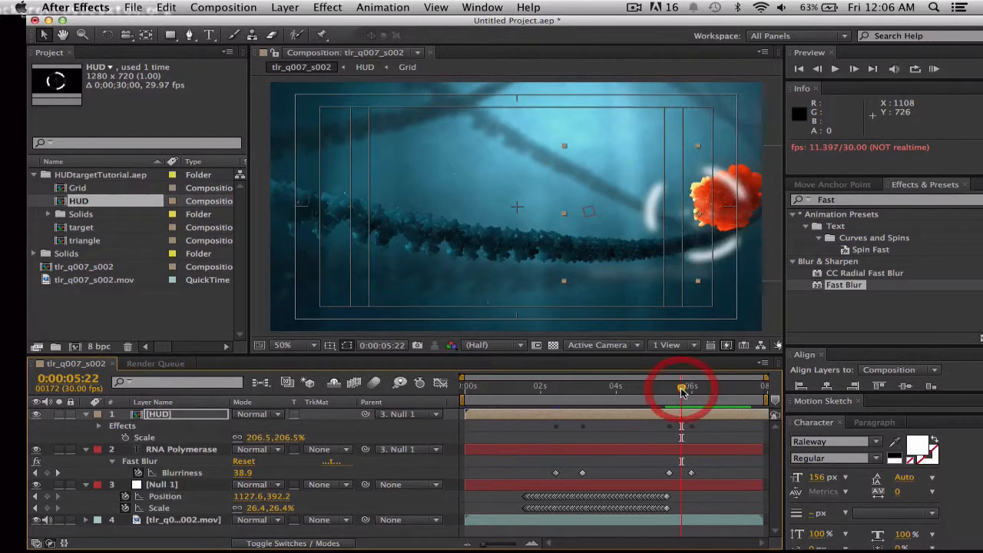
pyautogui.click(597, 419)
pyautogui.press('u')
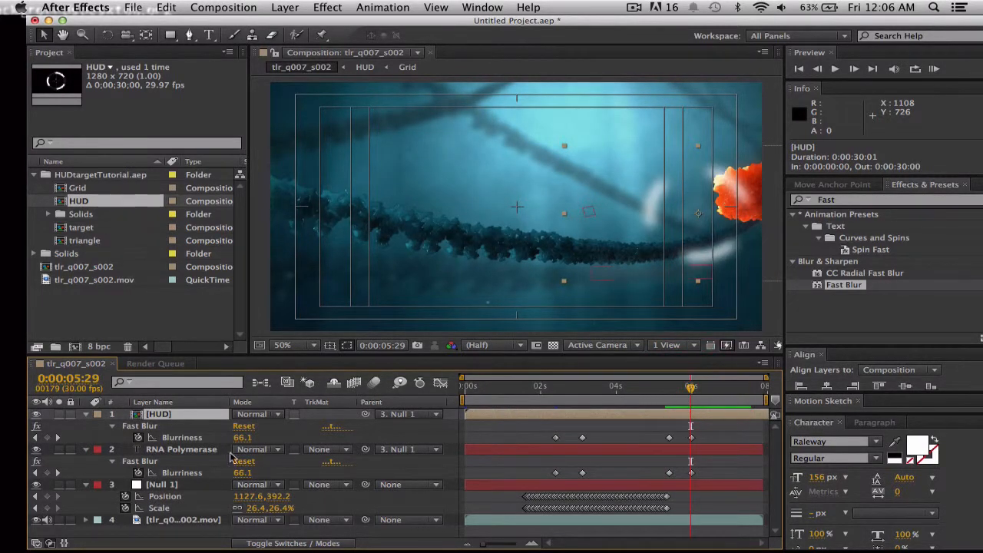
pyautogui.doubleClick(148, 427)
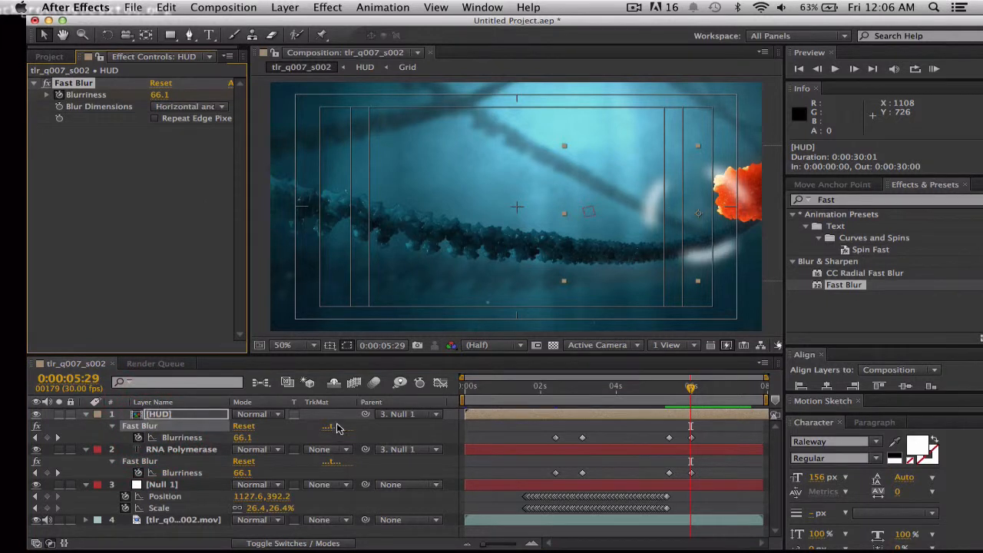
# Raise the HUD's Fast Blur blurriness to 93.0 on its last keyframe at 0:00:06:00.
pyautogui.click(690, 389)
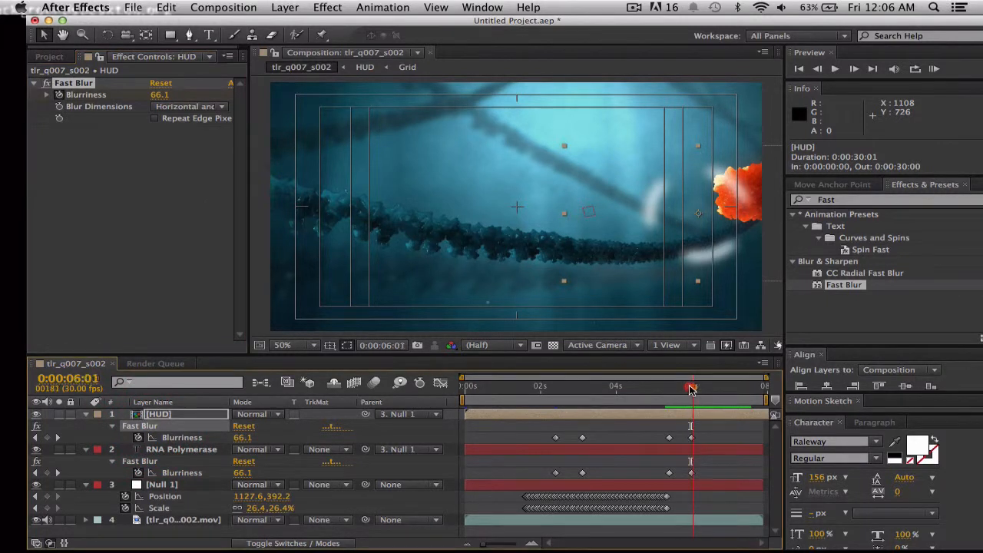
pyautogui.click(690, 439)
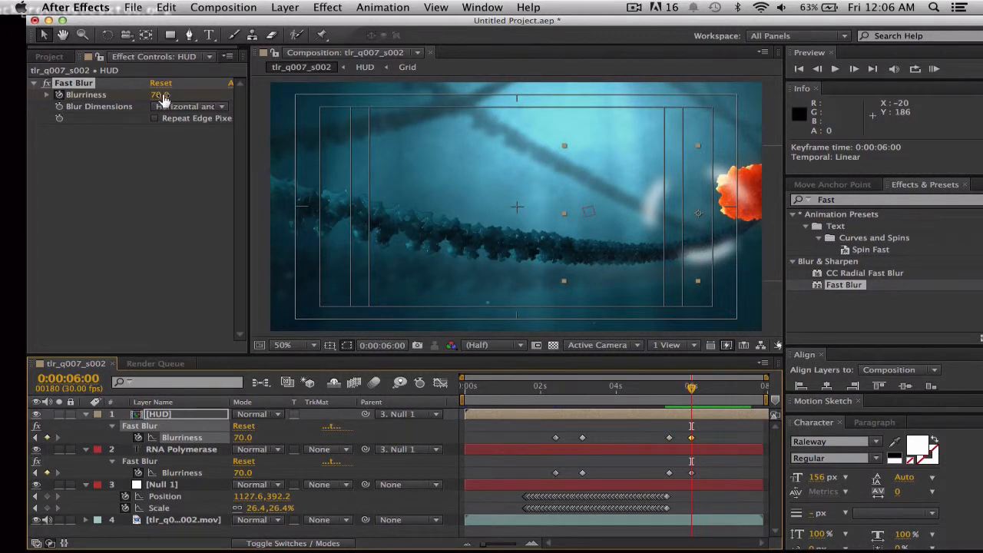
pyautogui.moveTo(162, 95); pyautogui.dragTo(181, 95)
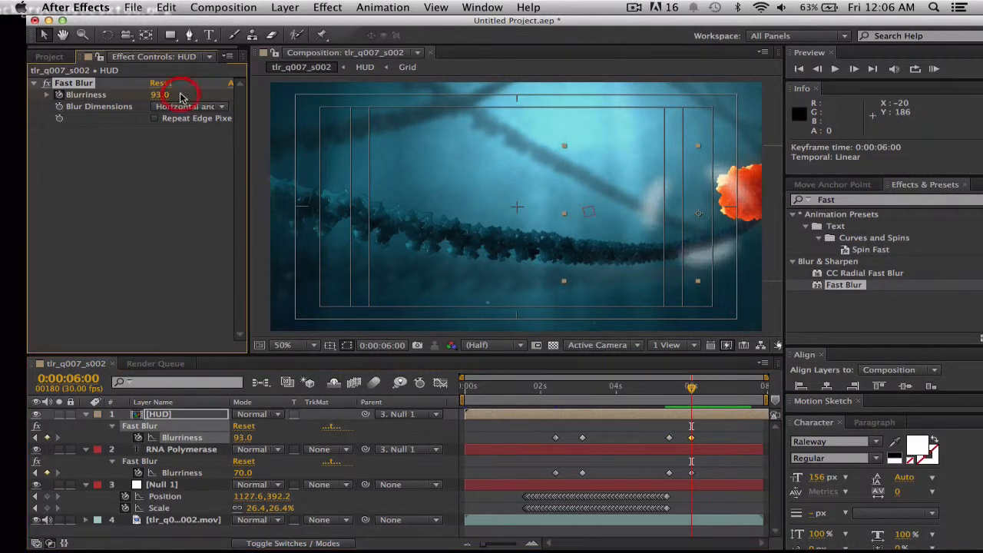
pyautogui.click(167, 94)
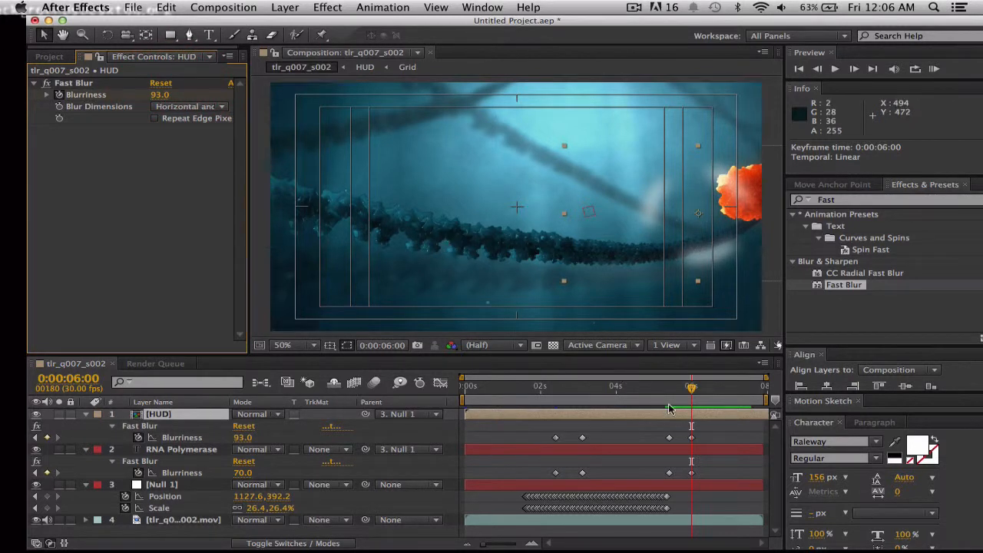
# Keyframe the HUD's opacity at 0% at 0:00:06:00 and at 100% at 0:00:05:12.
pyautogui.click(692, 390)
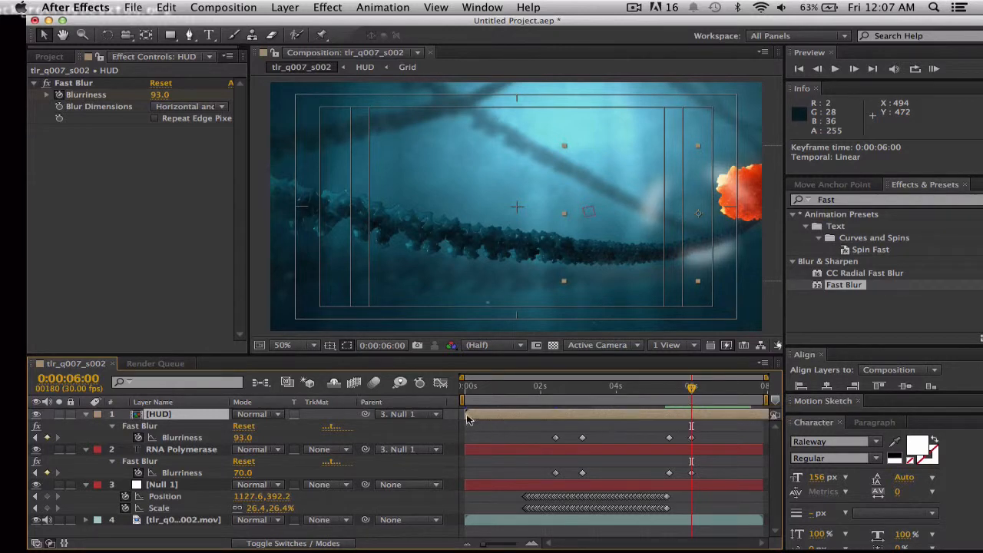
pyautogui.press('t')
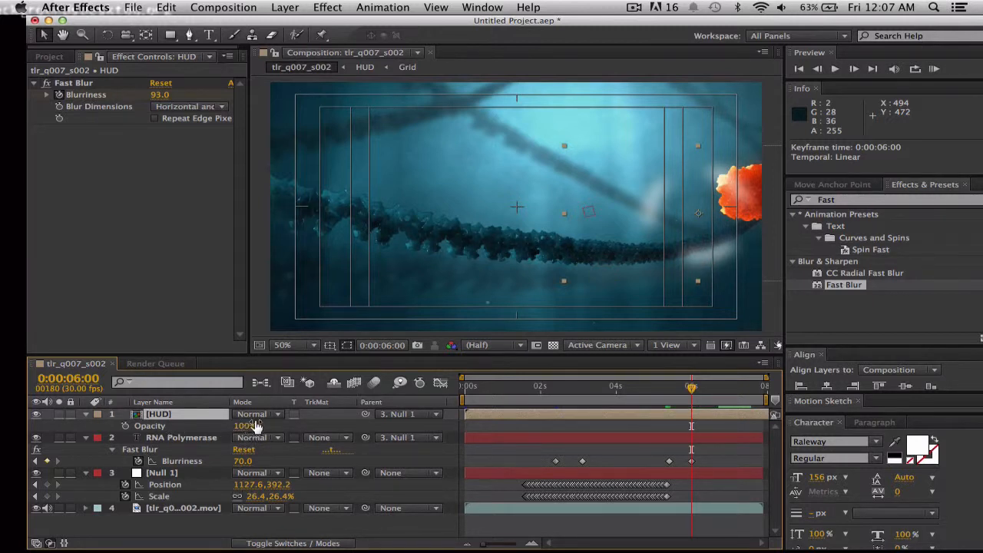
pyautogui.moveTo(253, 426)
pyautogui.mouseDown()
pyautogui.moveTo(227, 426)
pyautogui.moveTo(250, 429)
pyautogui.moveTo(239, 427)
pyautogui.mouseUp()
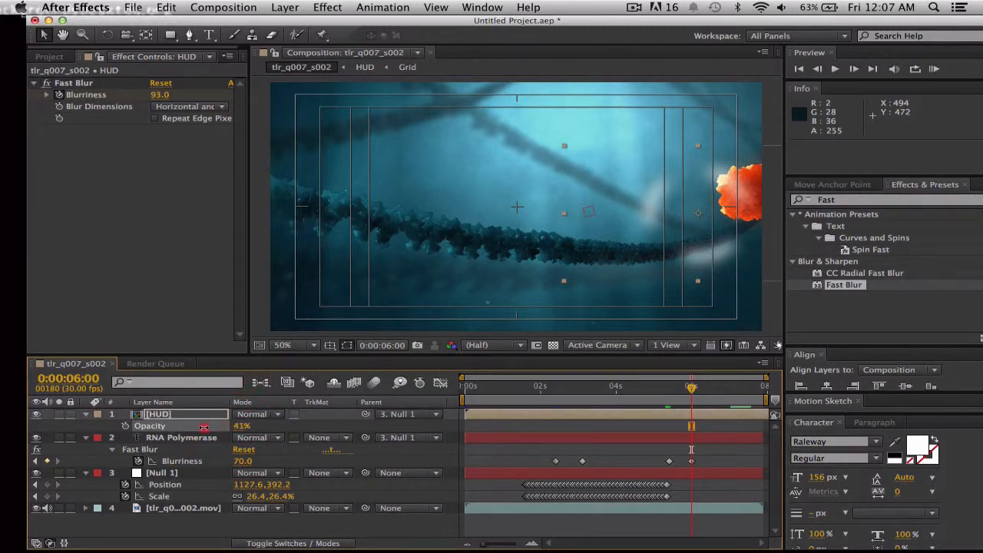
pyautogui.click(125, 425)
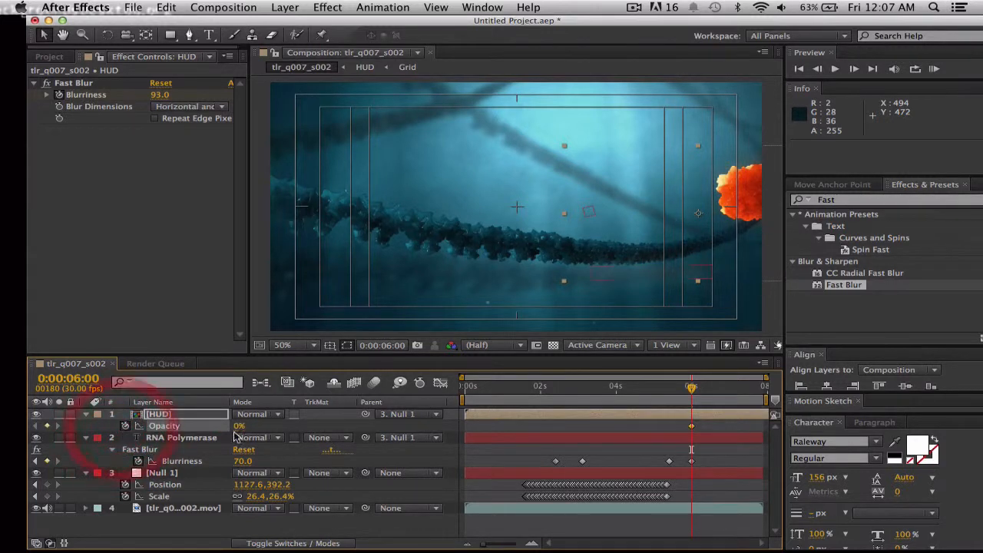
pyautogui.moveTo(689, 396); pyautogui.dragTo(672, 398)
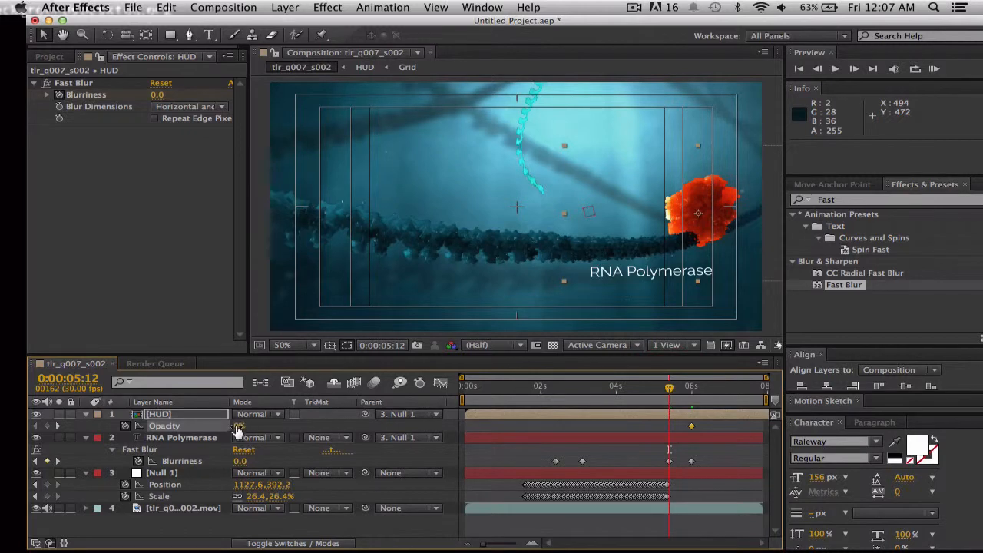
pyautogui.moveTo(238, 426); pyautogui.dragTo(361, 431)
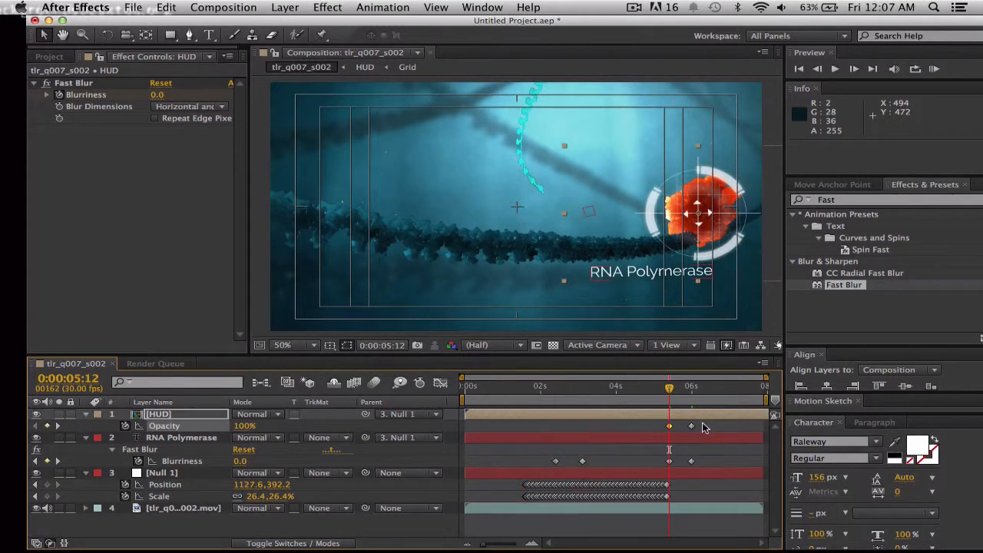
# Play the HUD's fade-out and shift its opacity keyframes earlier, to 0:00:05:11 for 100% and 0:00:05:25 for 0%.
pyautogui.press('space')
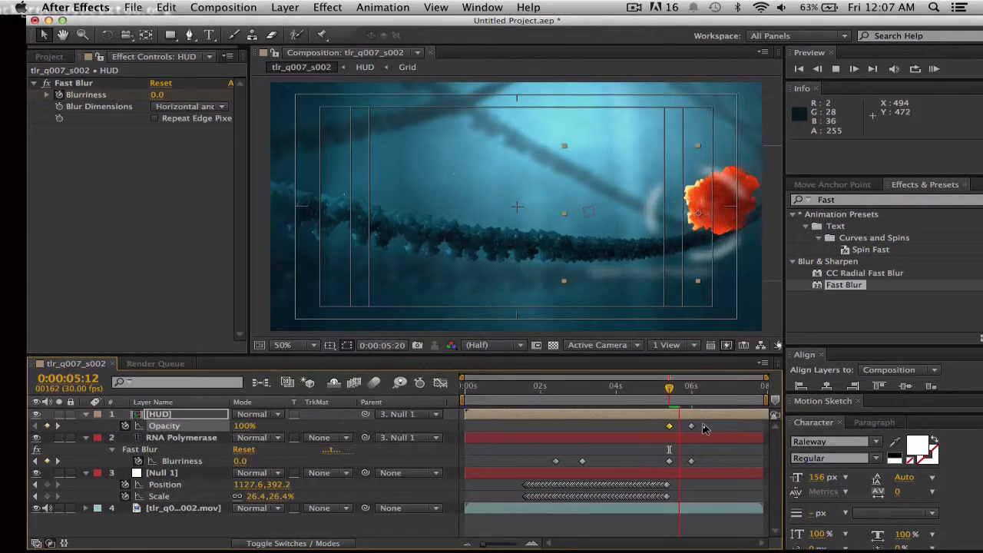
pyautogui.press('space')
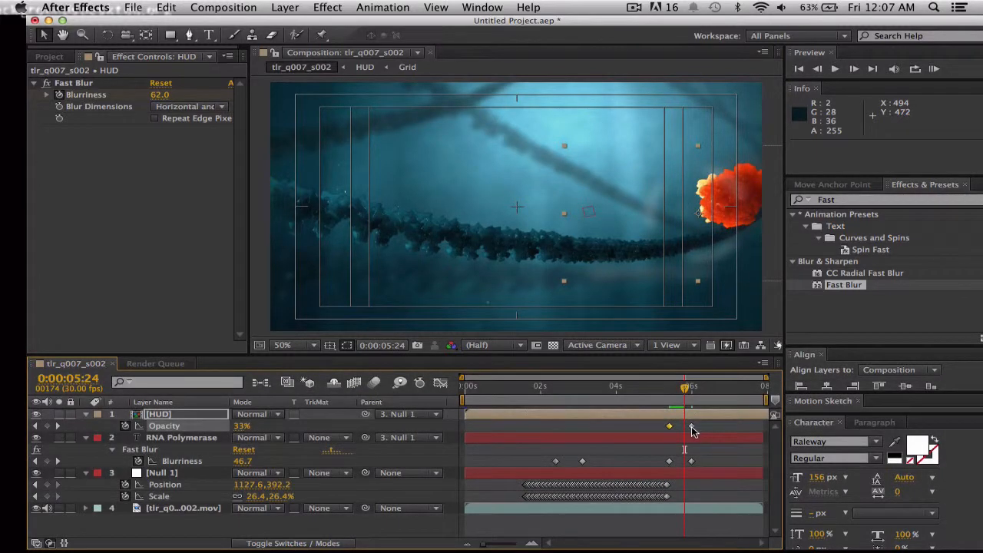
pyautogui.click(692, 427)
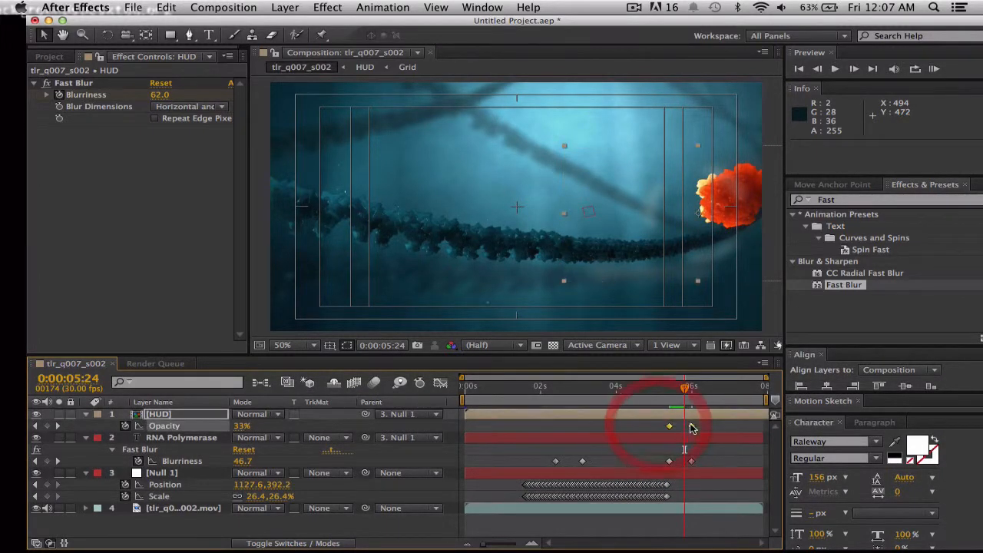
pyautogui.moveTo(694, 428)
pyautogui.mouseDown()
pyautogui.moveTo(668, 428)
pyautogui.moveTo(706, 423)
pyautogui.moveTo(686, 426)
pyautogui.mouseUp()
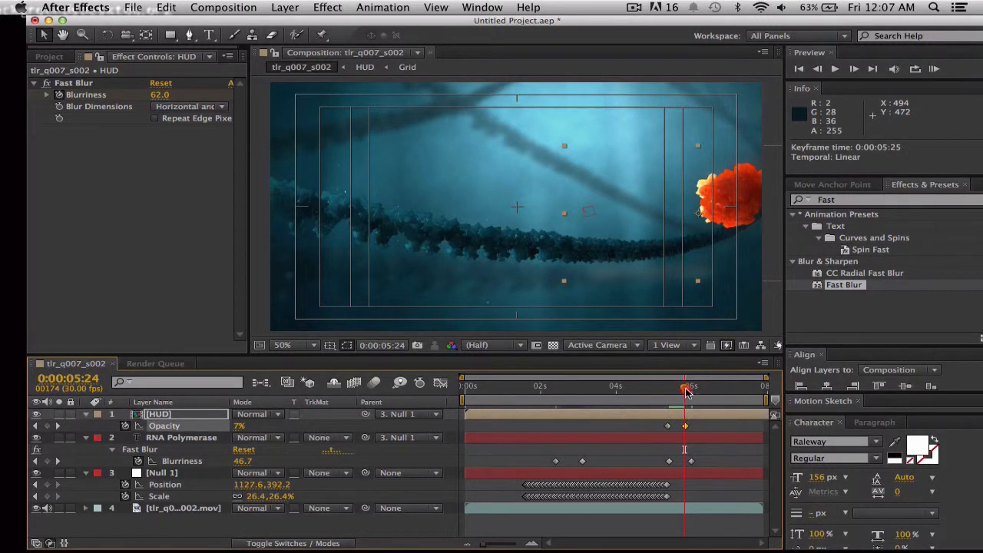
pyautogui.moveTo(681, 390); pyautogui.dragTo(679, 391)
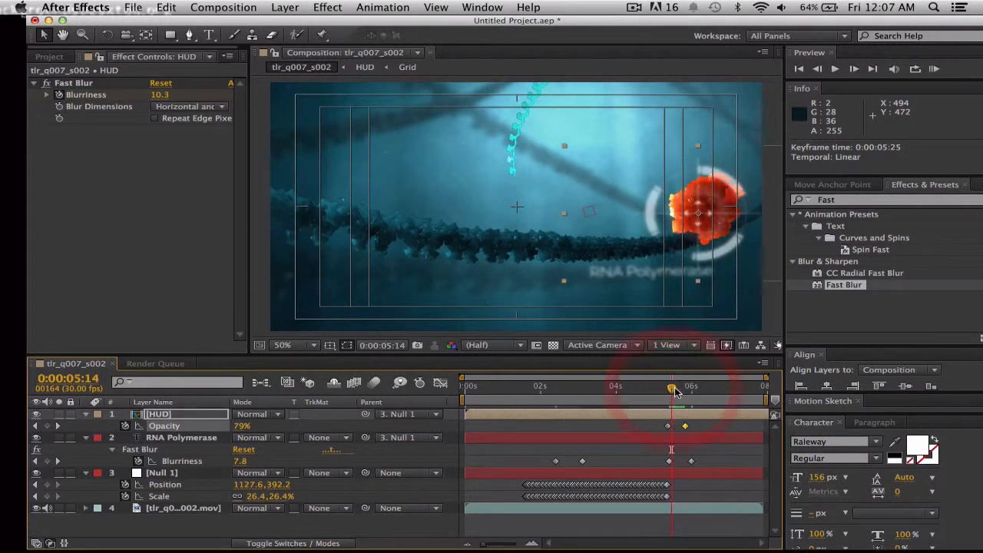
# Move the HUD's 0% opacity keyframe to 0:00:05:22 and play the fade-out from 0:00:05:14.
pyautogui.click(688, 426)
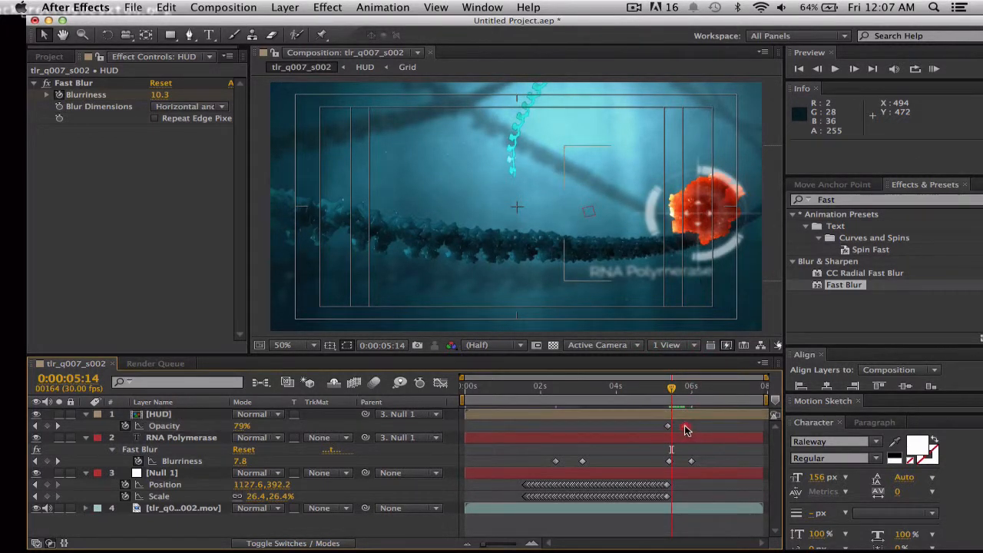
pyautogui.moveTo(686, 426); pyautogui.dragTo(684, 426)
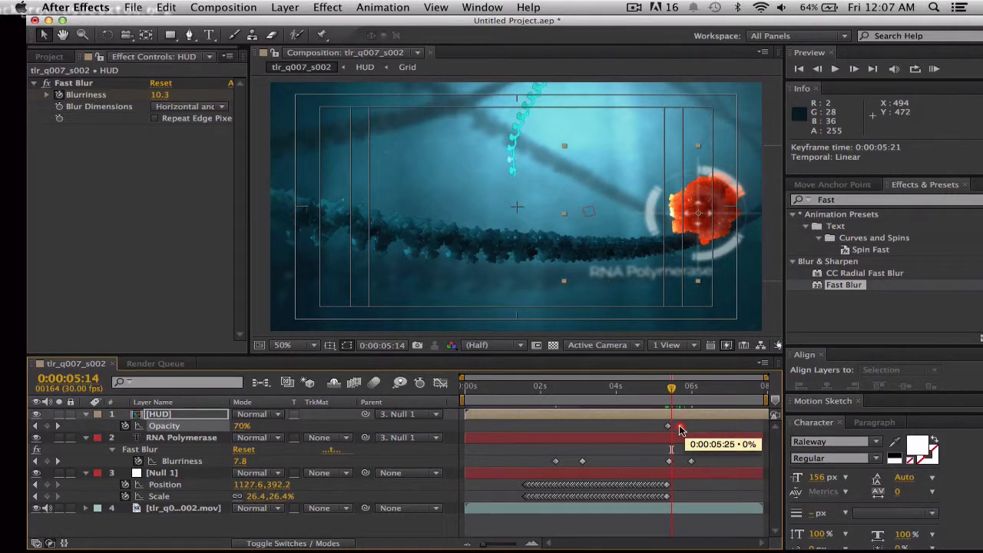
pyautogui.click(681, 428)
pyautogui.press('space')
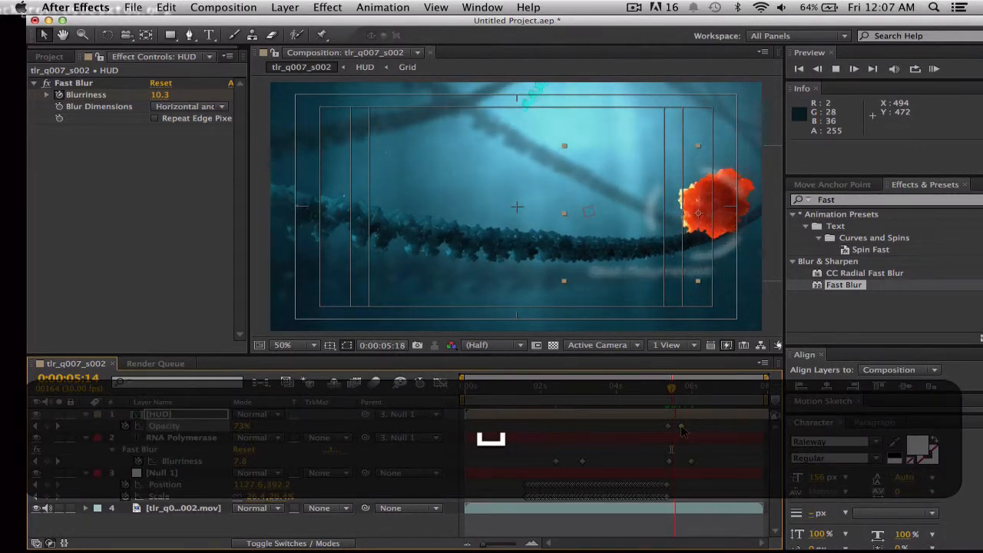
pyautogui.press('space')
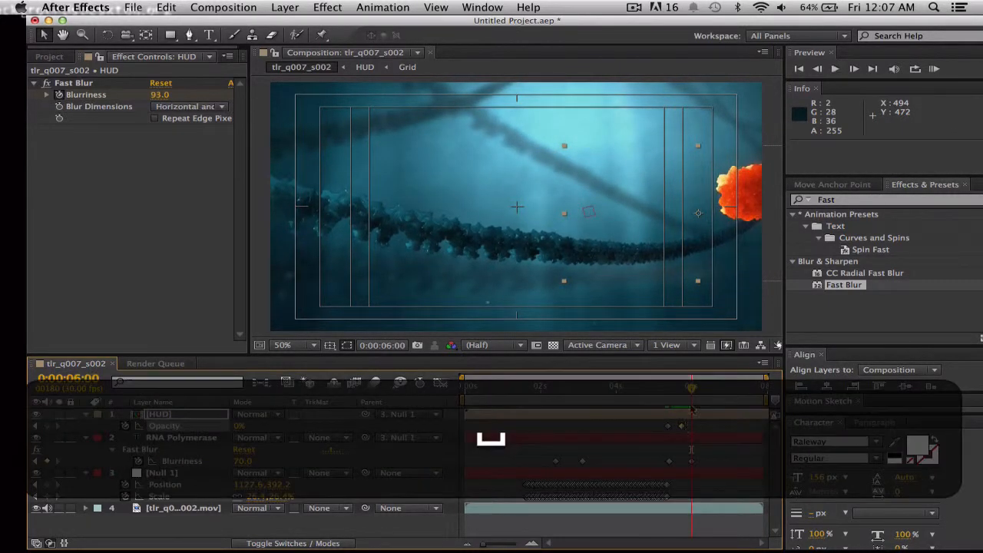
# Paste a copy of the HUD's 0% opacity keyframe at 0:00:02:06 and move it to slightly before 0:00:02:00.
pyautogui.click(665, 387)
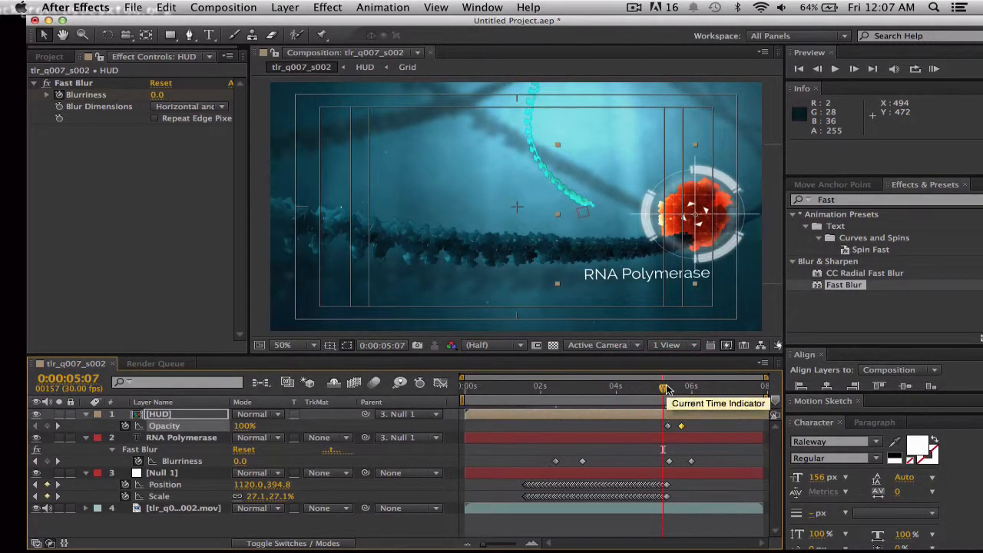
pyautogui.moveTo(665, 388); pyautogui.dragTo(626, 390)
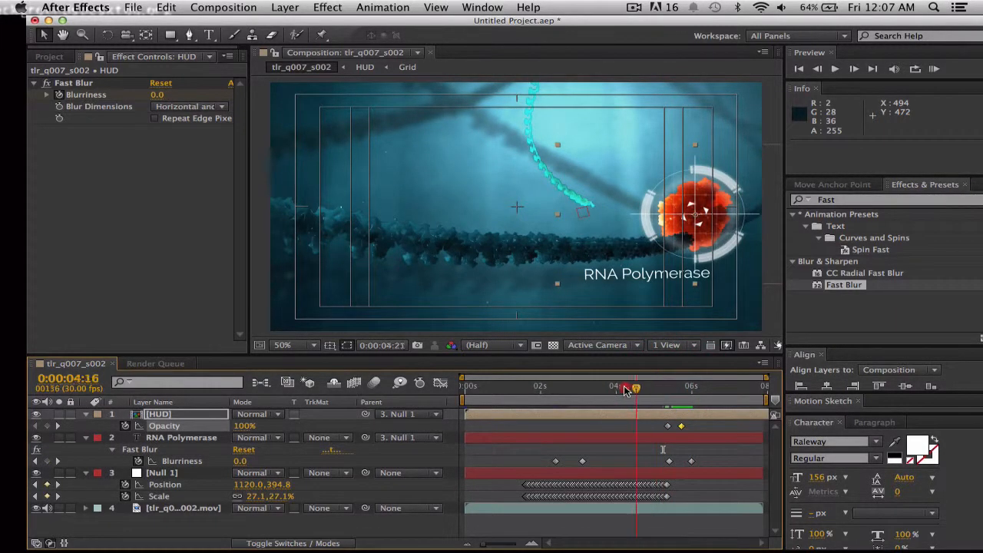
pyautogui.moveTo(561, 390); pyautogui.dragTo(532, 390)
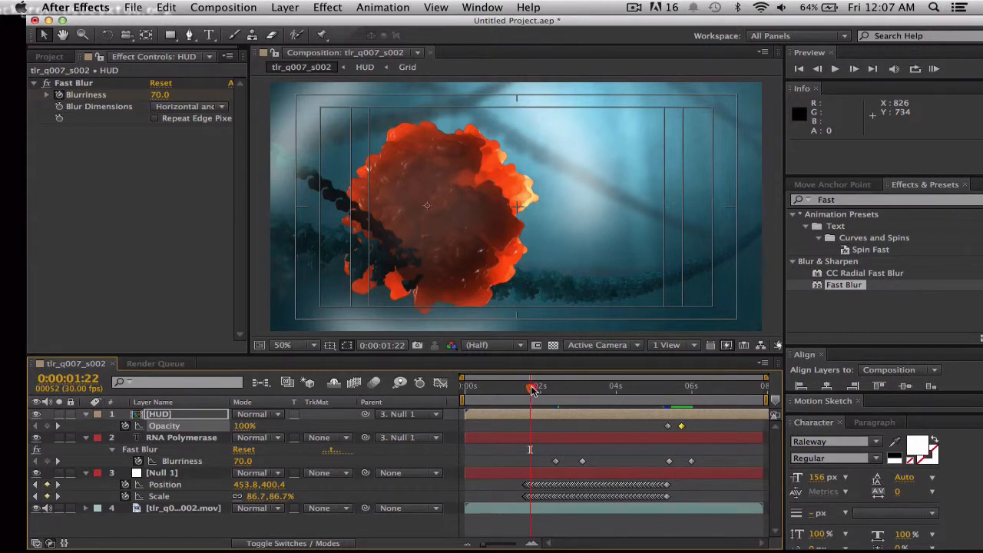
pyautogui.moveTo(531, 390)
pyautogui.mouseDown()
pyautogui.moveTo(557, 393)
pyautogui.moveTo(547, 390)
pyautogui.mouseUp()
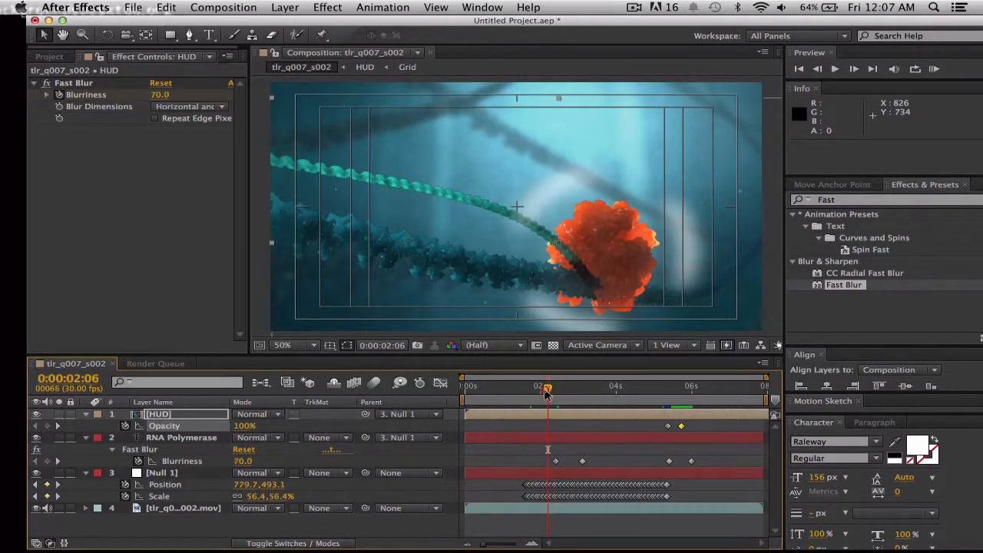
pyautogui.click(681, 427)
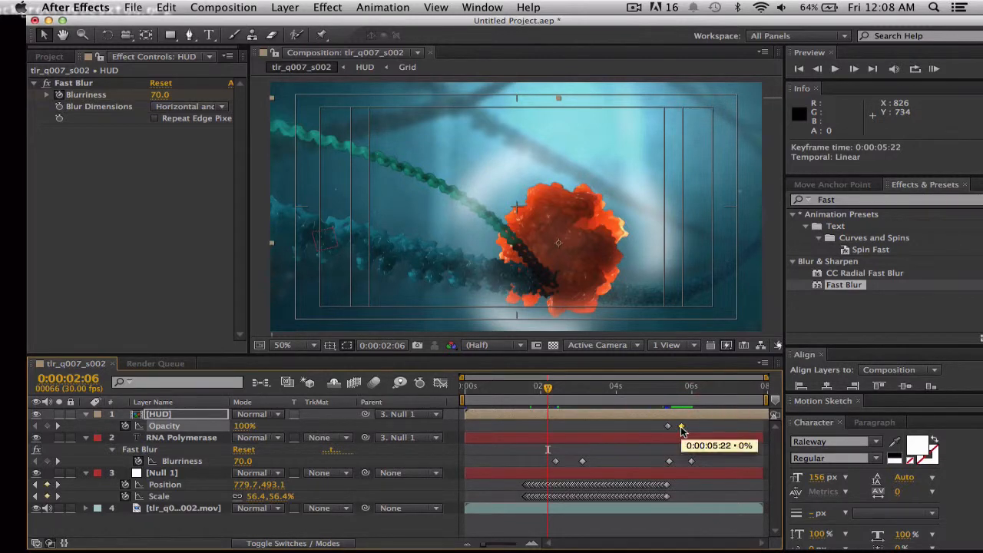
pyautogui.press('super+c')
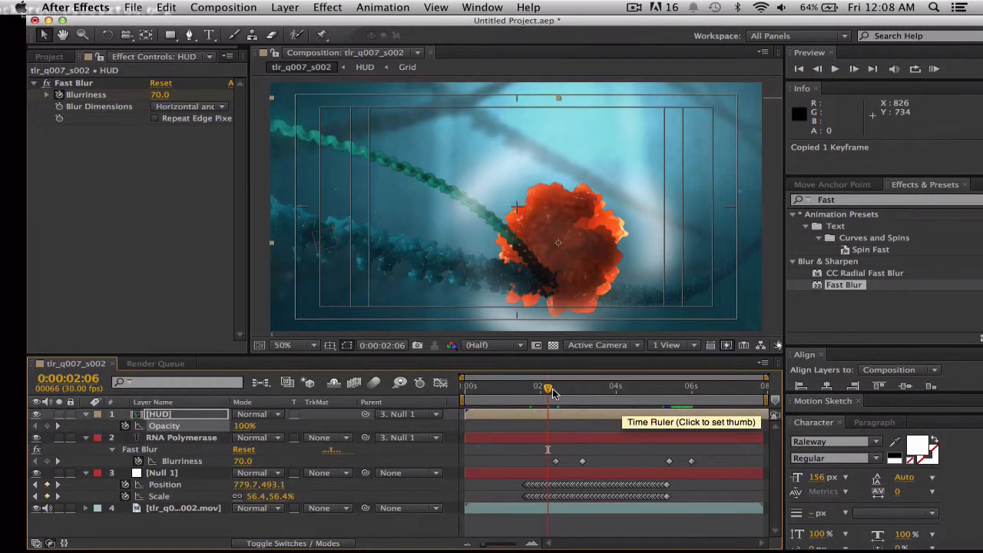
pyautogui.press('super+v')
pyautogui.moveTo(550, 390); pyautogui.dragTo(554, 388)
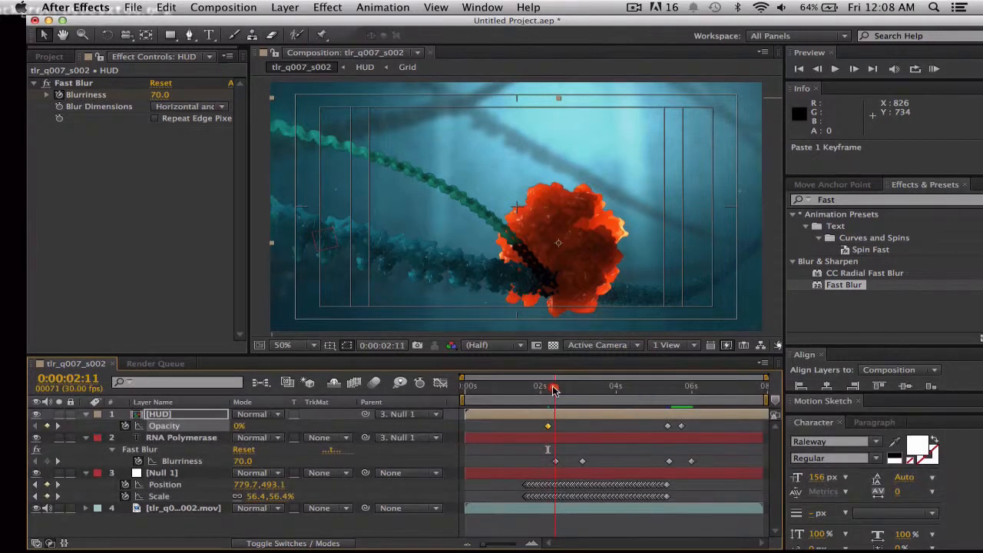
pyautogui.click(550, 390)
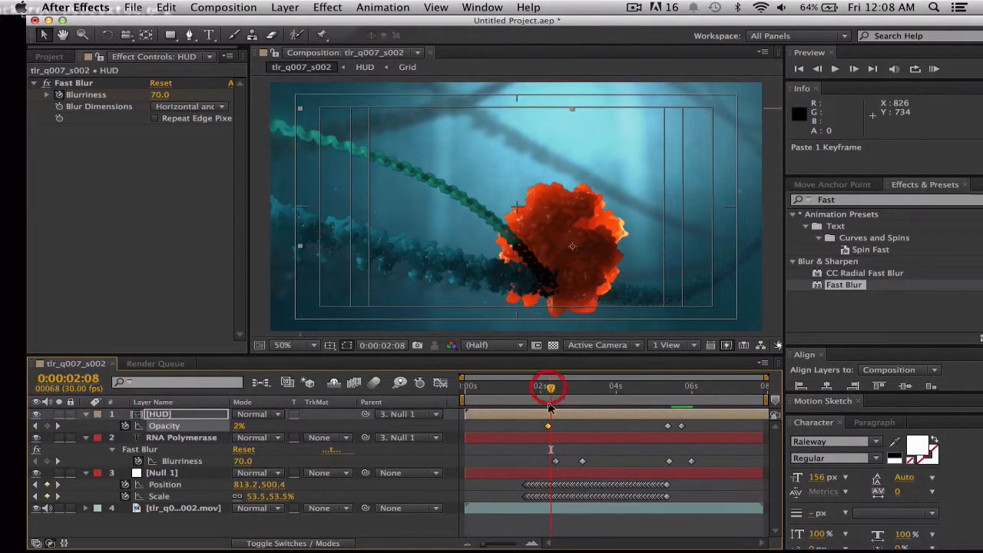
pyautogui.moveTo(547, 425)
pyautogui.mouseDown()
pyautogui.moveTo(531, 425)
pyautogui.moveTo(539, 421)
pyautogui.mouseUp()
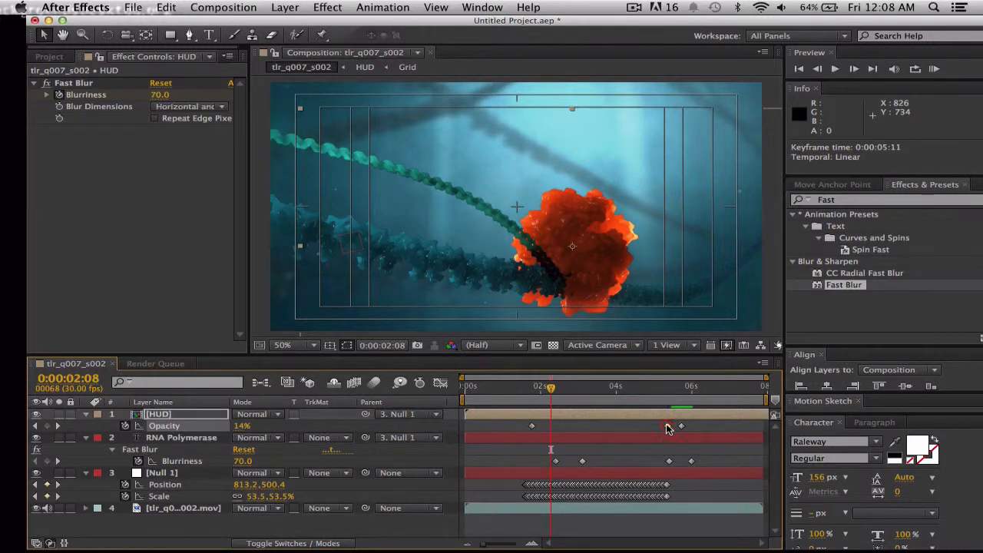
# Copy the HUD's 100% opacity keyframe to 0:00:02:08 and play the fade-in from 0:00:01:12.
pyautogui.click(668, 427)
pyautogui.press('super+c')
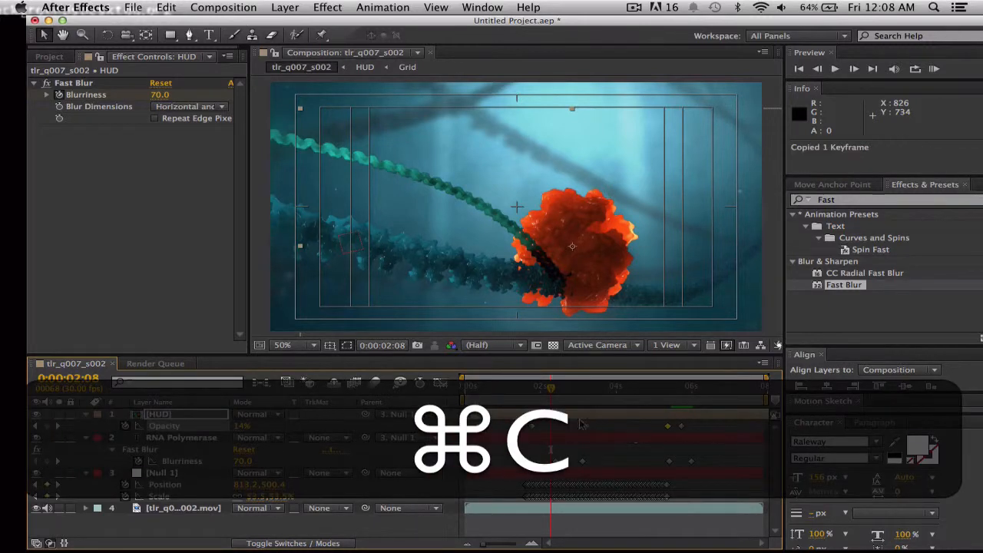
pyautogui.press('super+v')
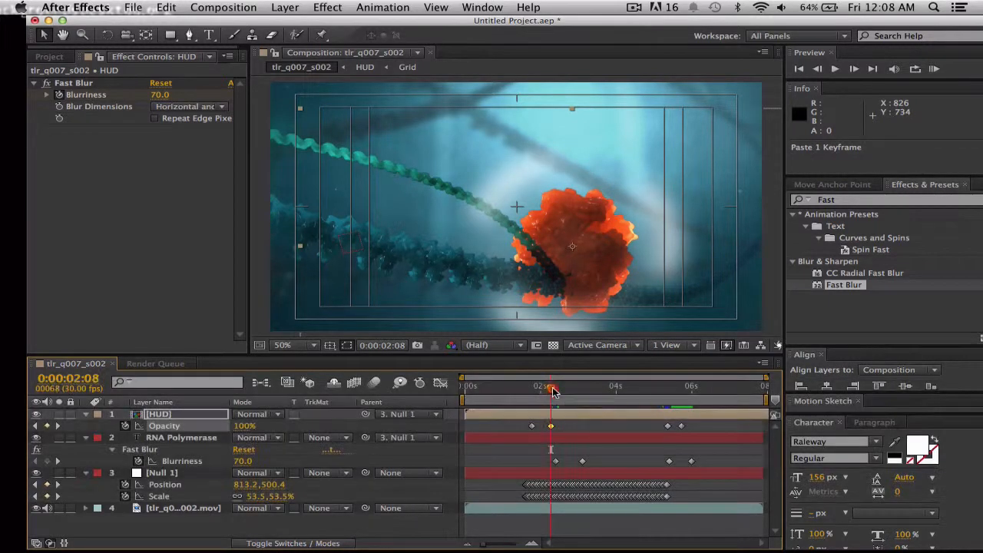
pyautogui.click(520, 393)
pyautogui.press('space')
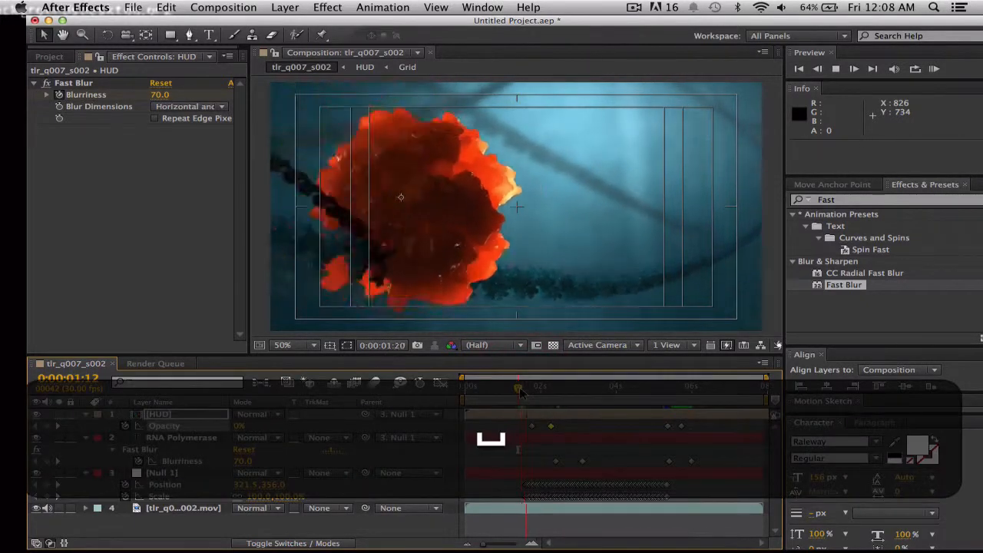